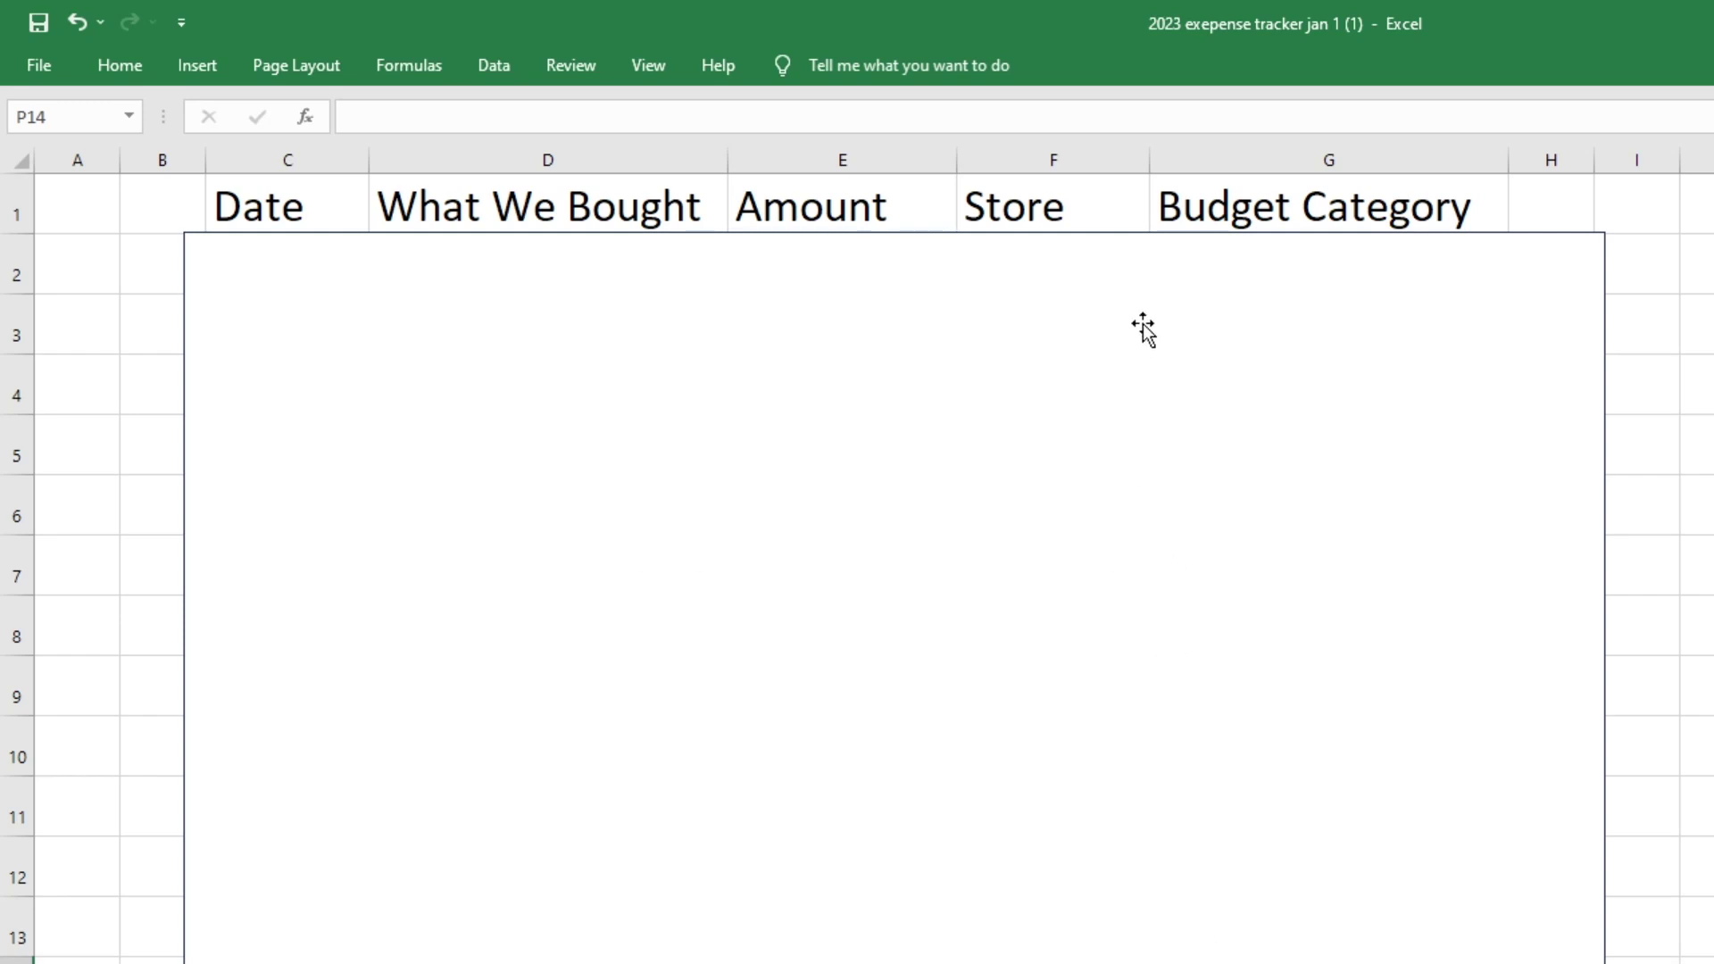
Move the white cover rectangle down one row to reveal row 2, and go through its item, amount and budget category cells
left_click_drag(1142, 323, 1160, 383)
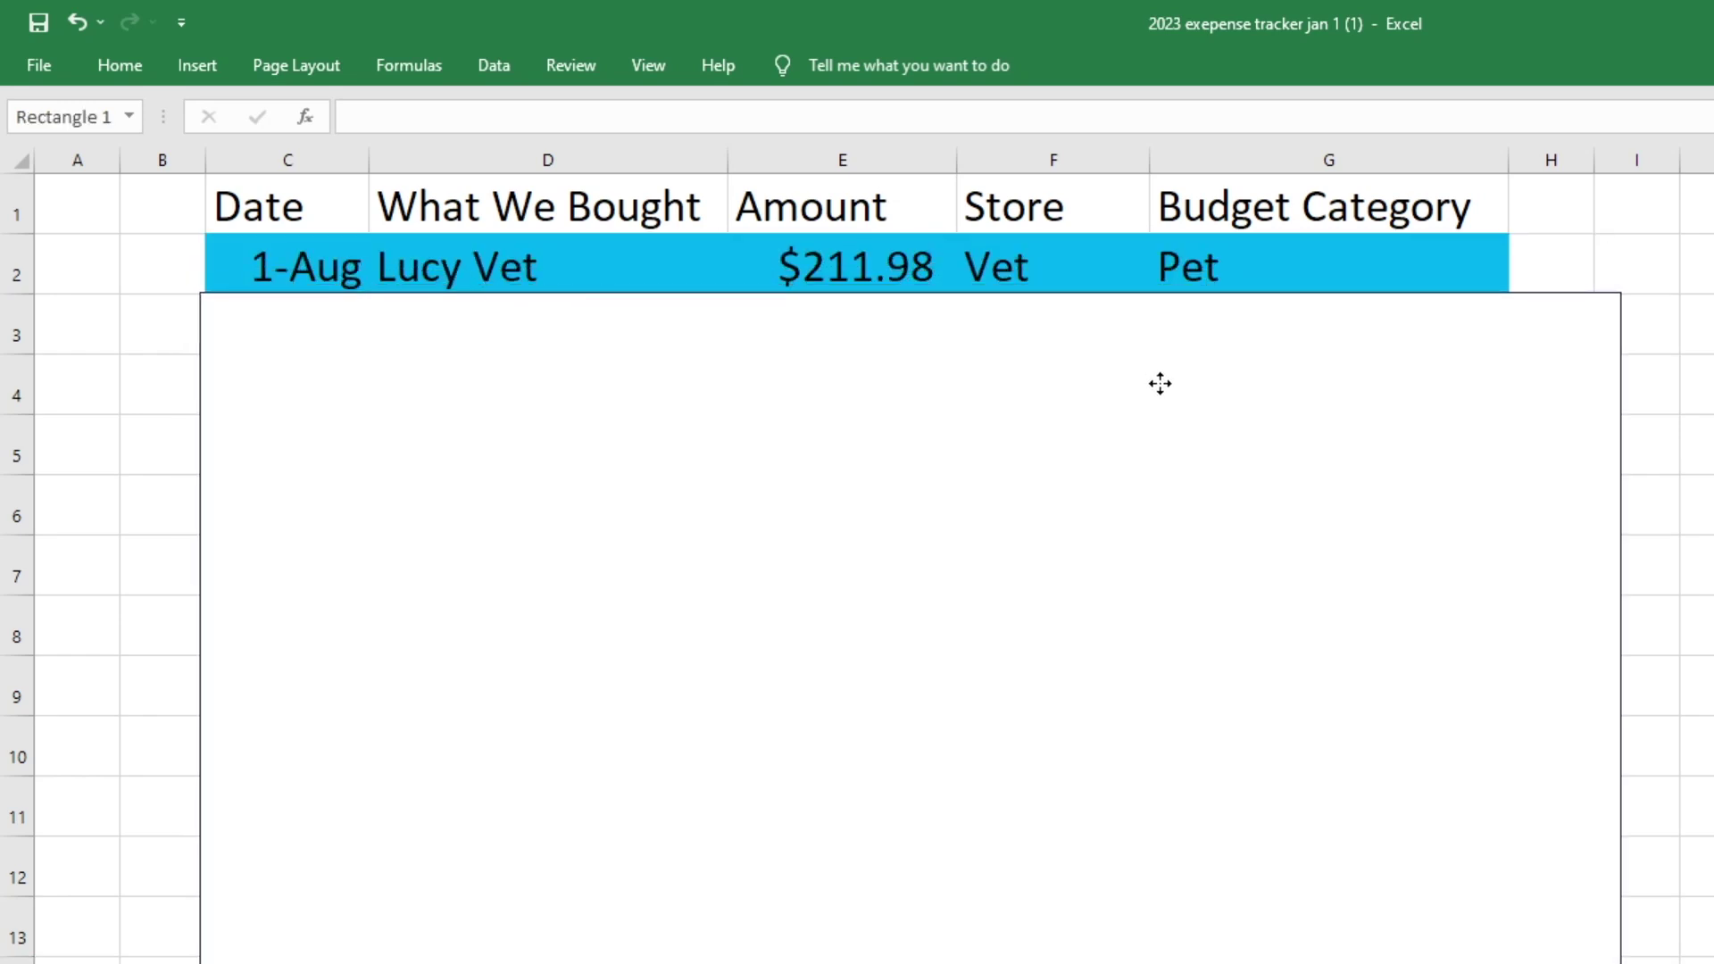
left_click(528, 288)
left_click(912, 267)
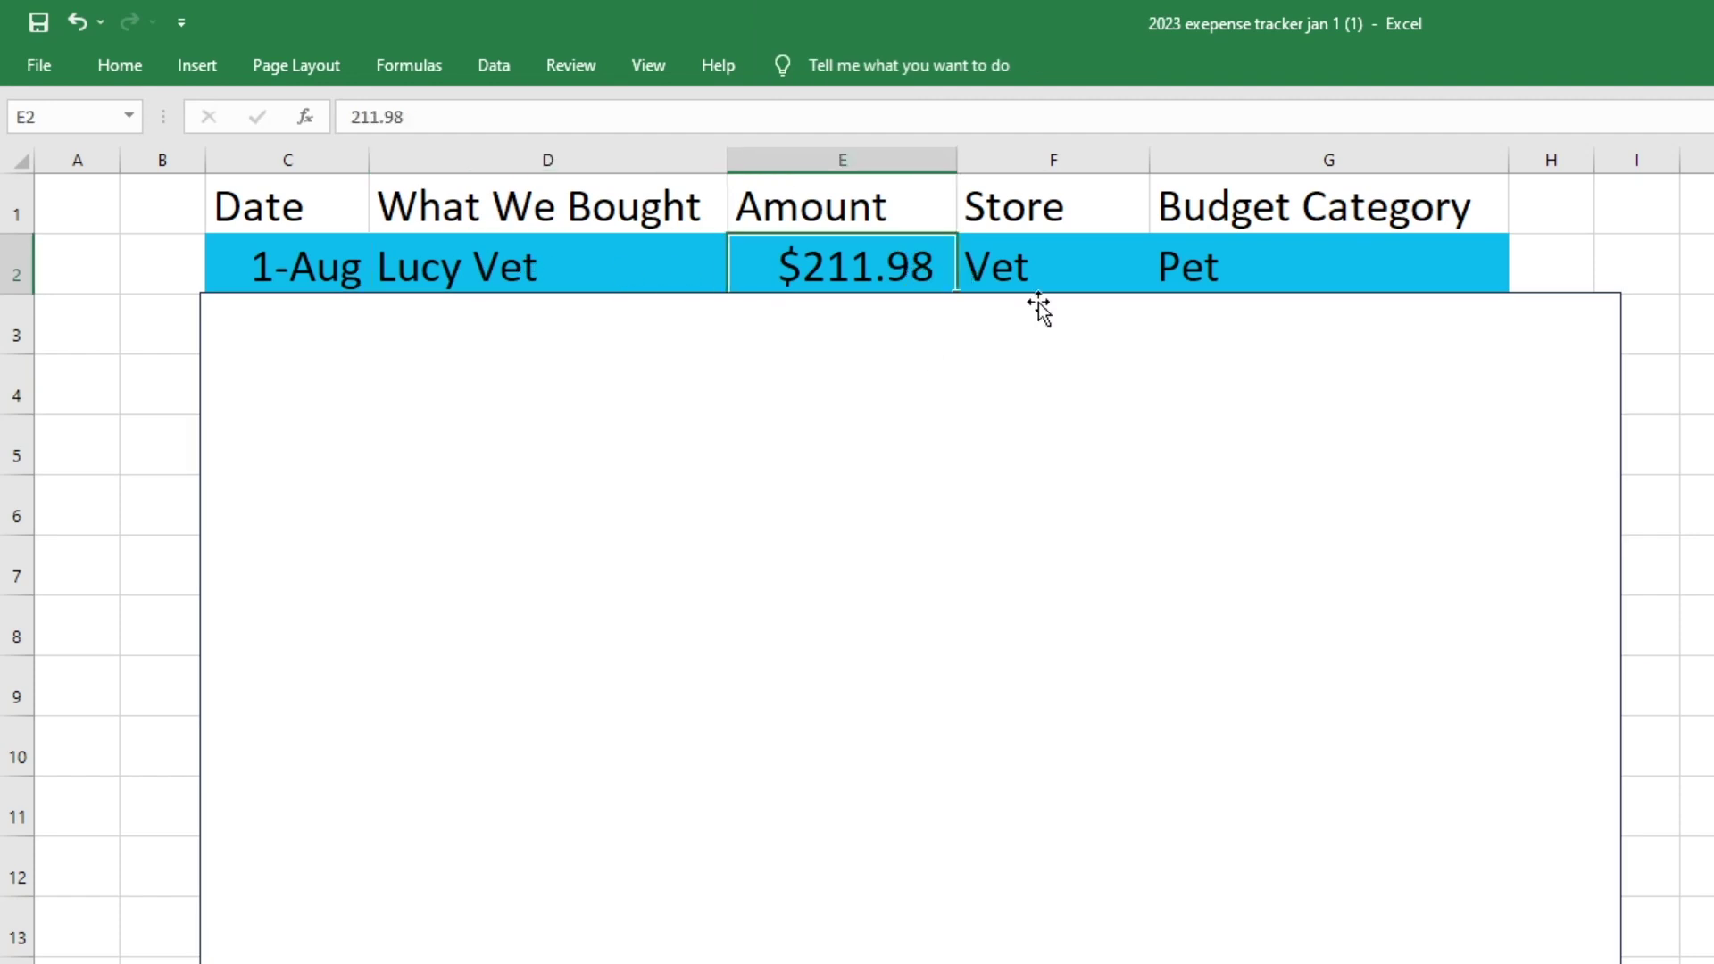
left_click(1318, 268)
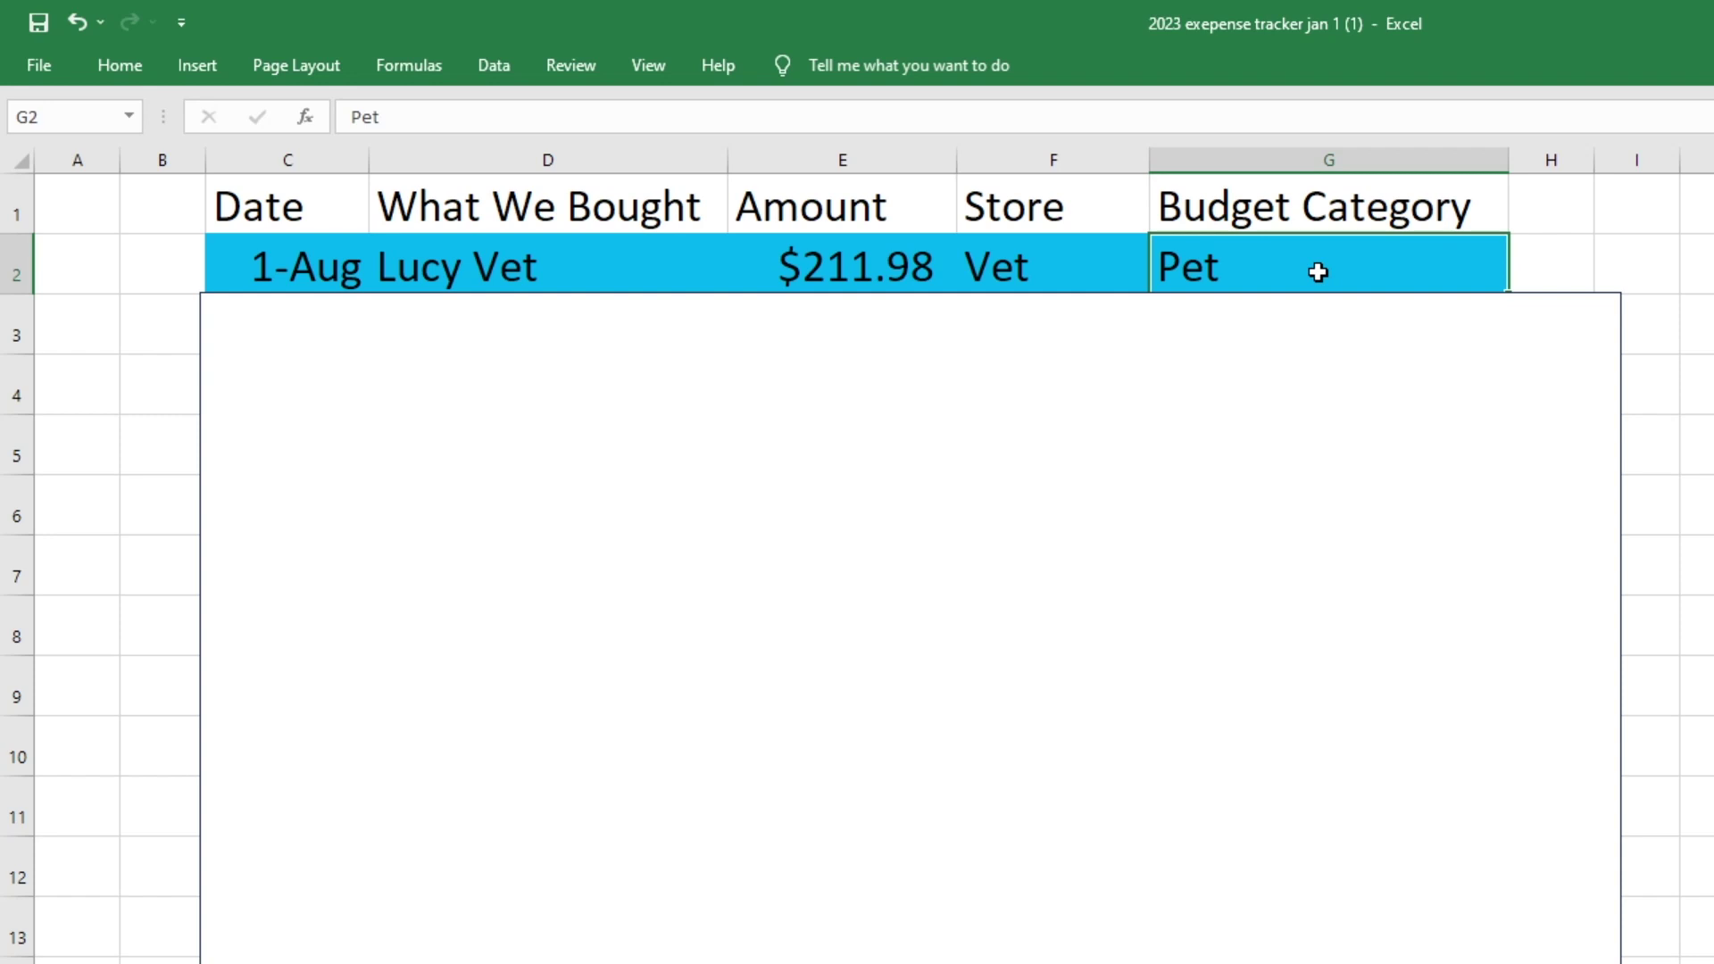
Lower the cover rectangle to reveal row 3 and row 4, going through the Ninja Class and Gas (Chrysler) entries
left_click_drag(931, 360, 919, 414)
left_click(590, 326)
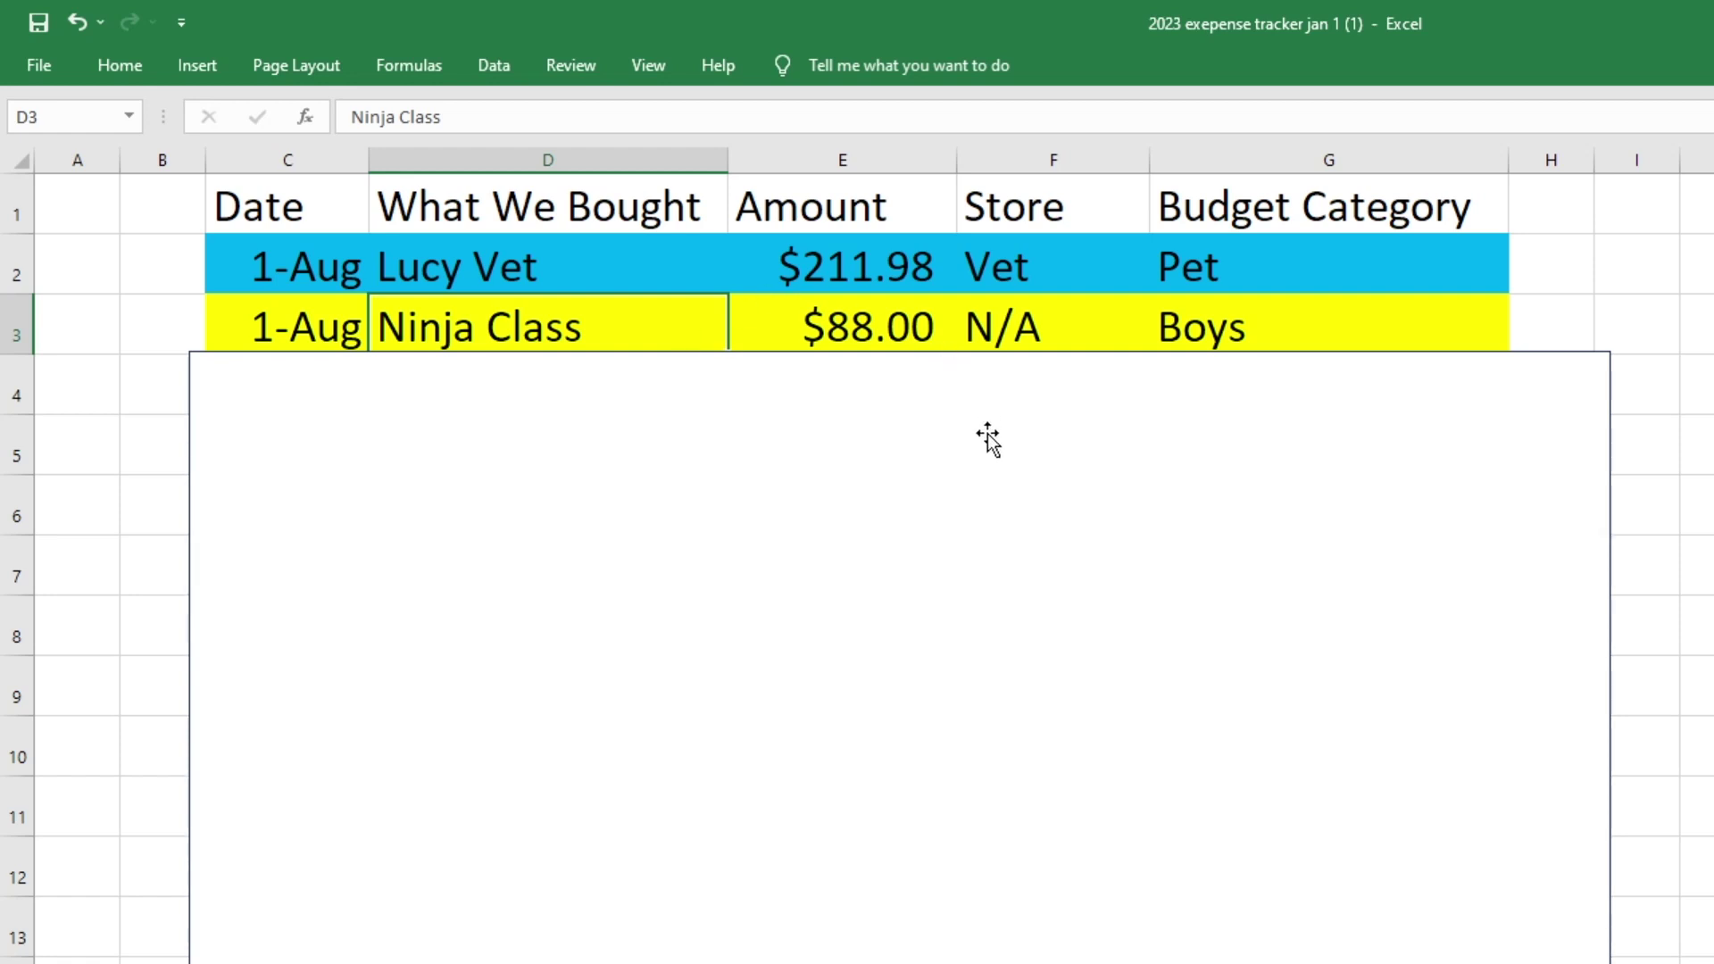
left_click_drag(987, 437, 988, 490)
left_click(625, 393)
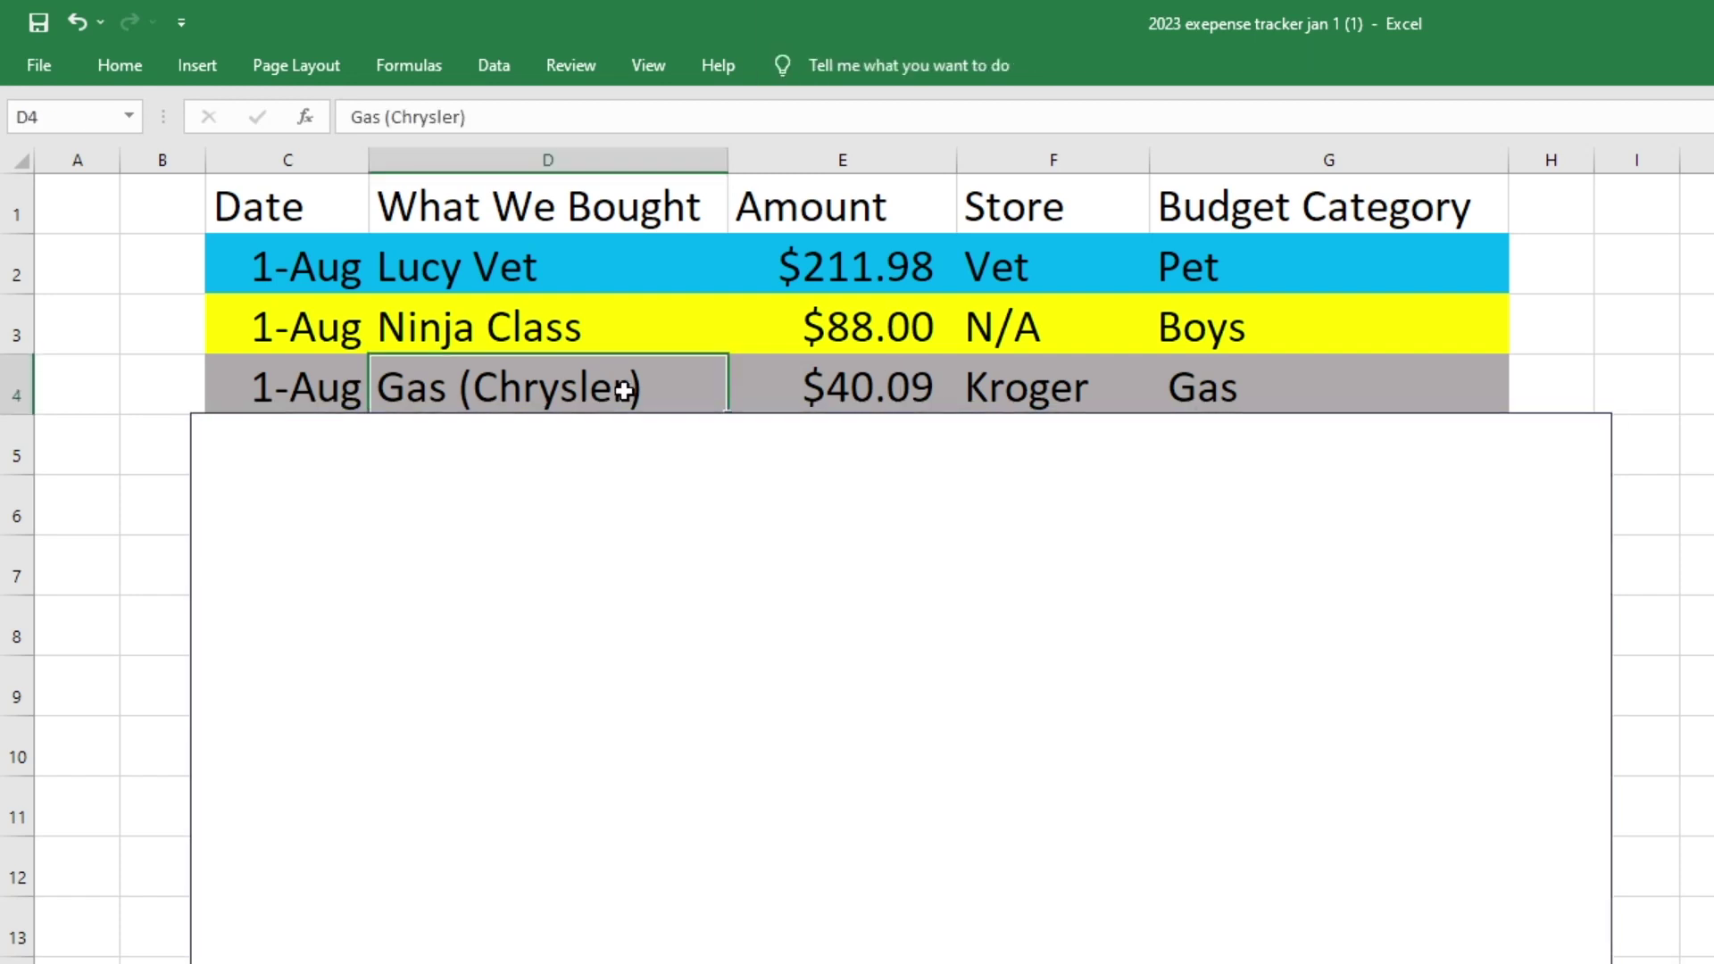
left_click(870, 407)
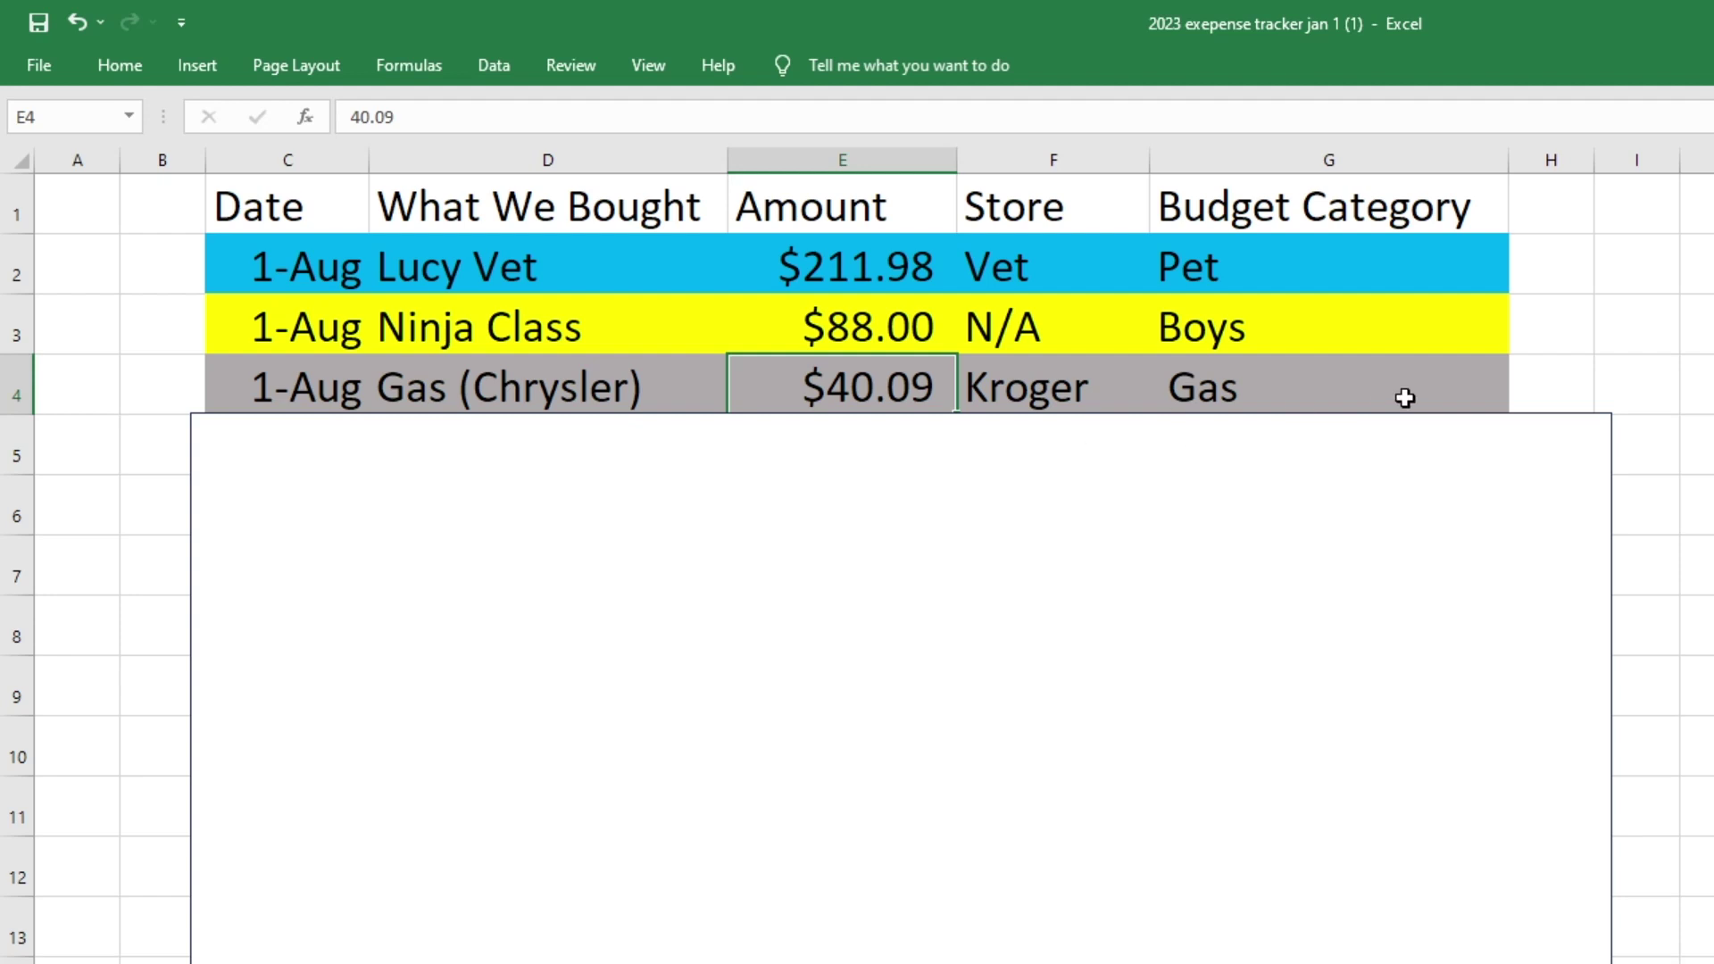
left_click(1370, 386)
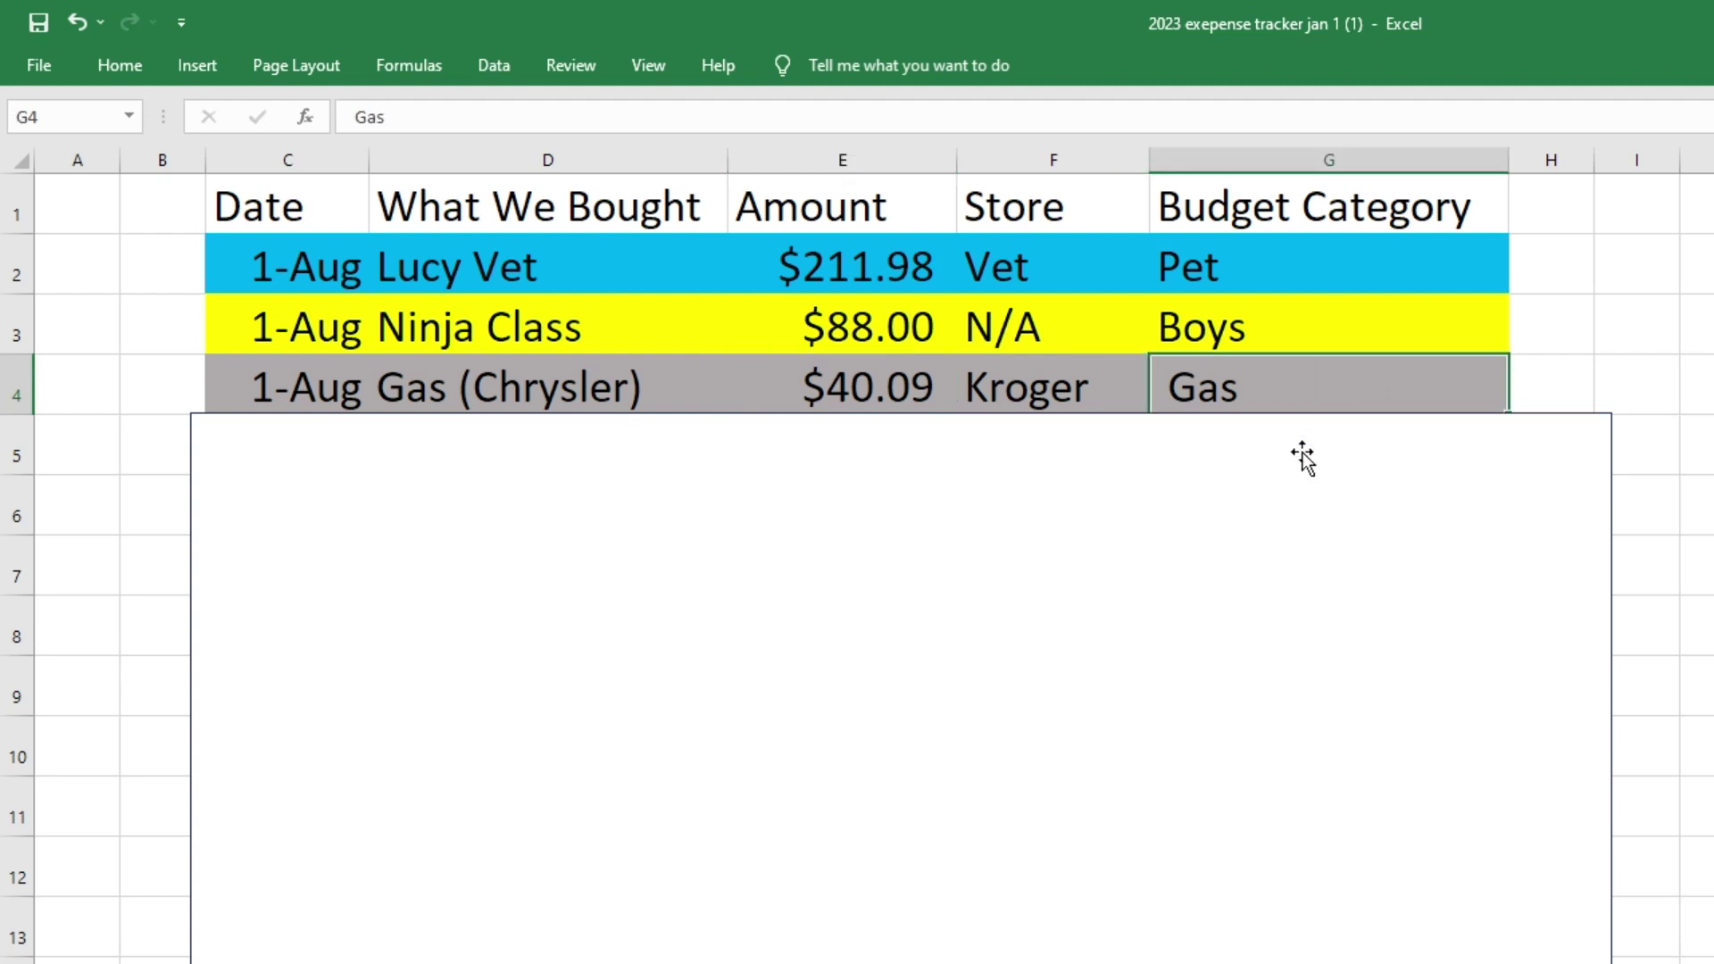
Shift the cover rectangle below row 5 and go through the Drinks/Snacks item, amount and budget category
left_click_drag(1026, 491, 1026, 547)
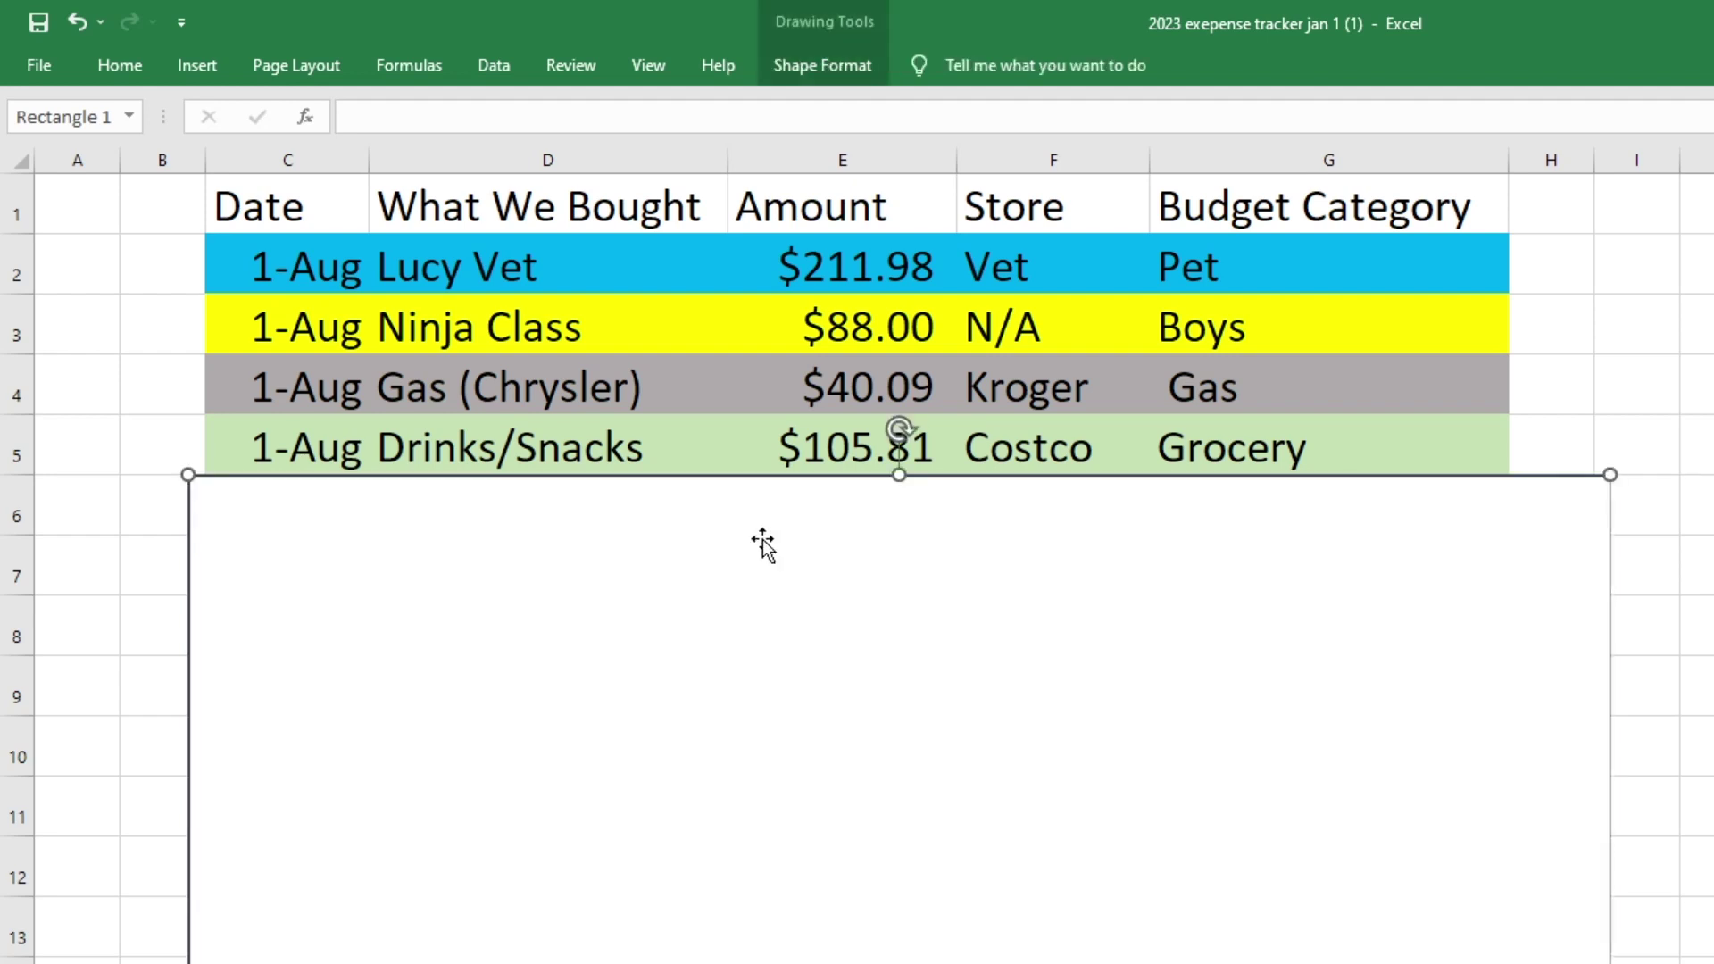
left_click(616, 444)
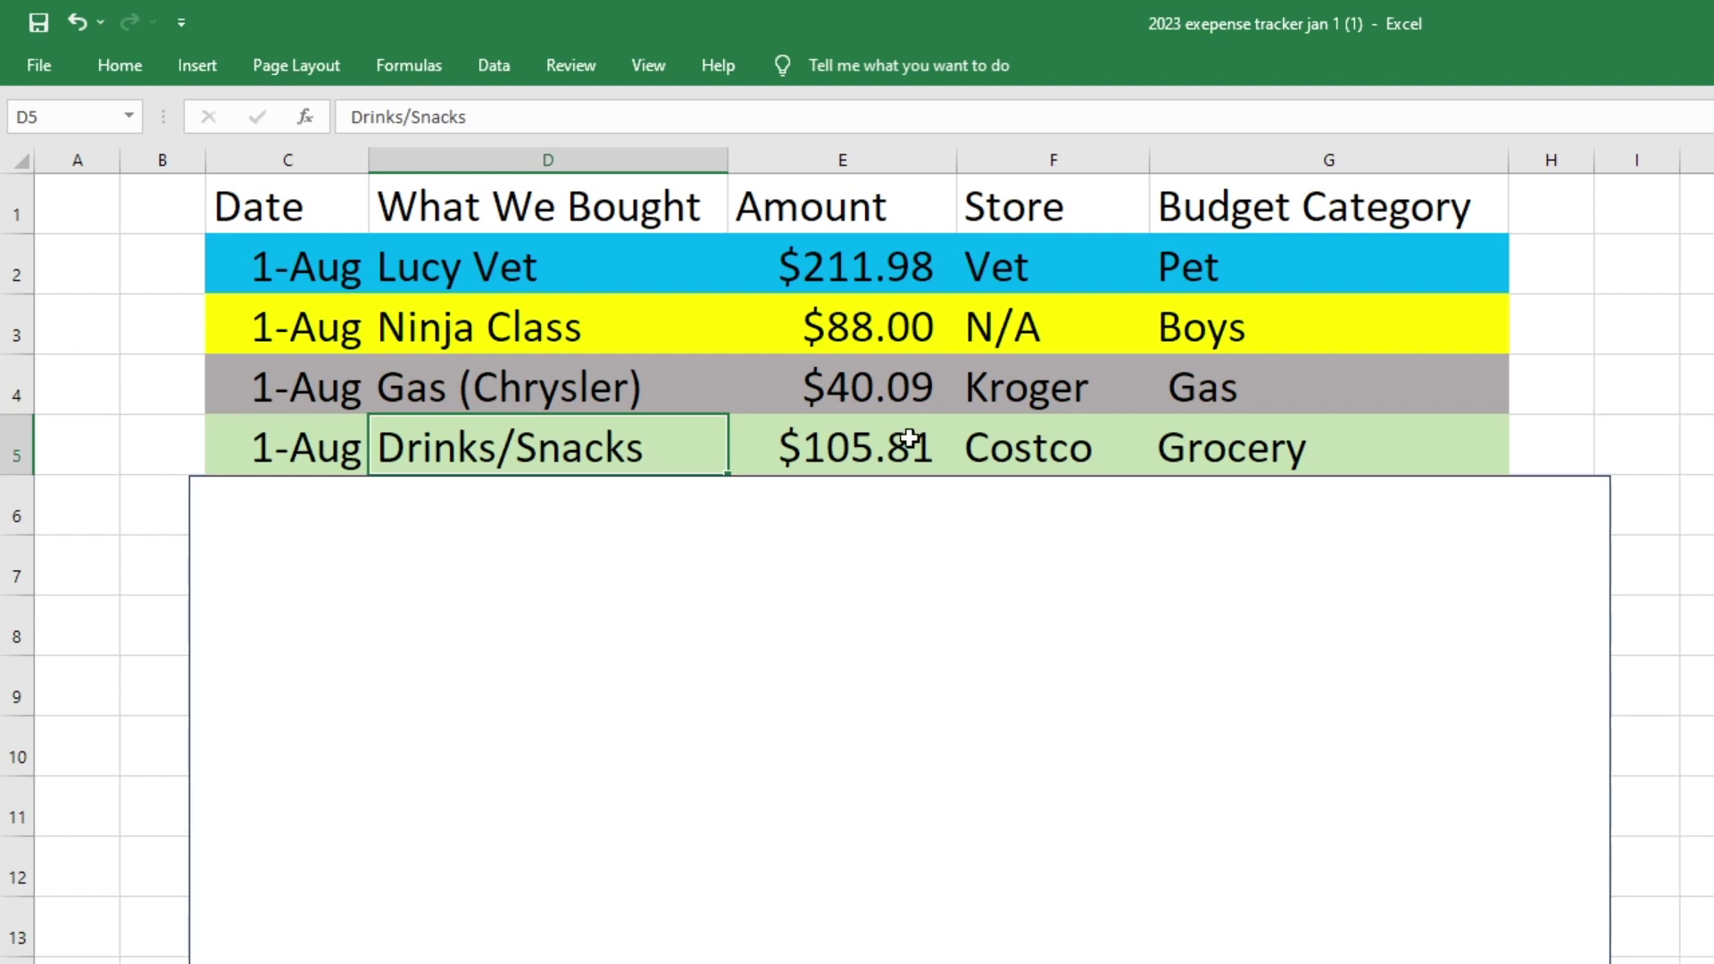
key("Right")
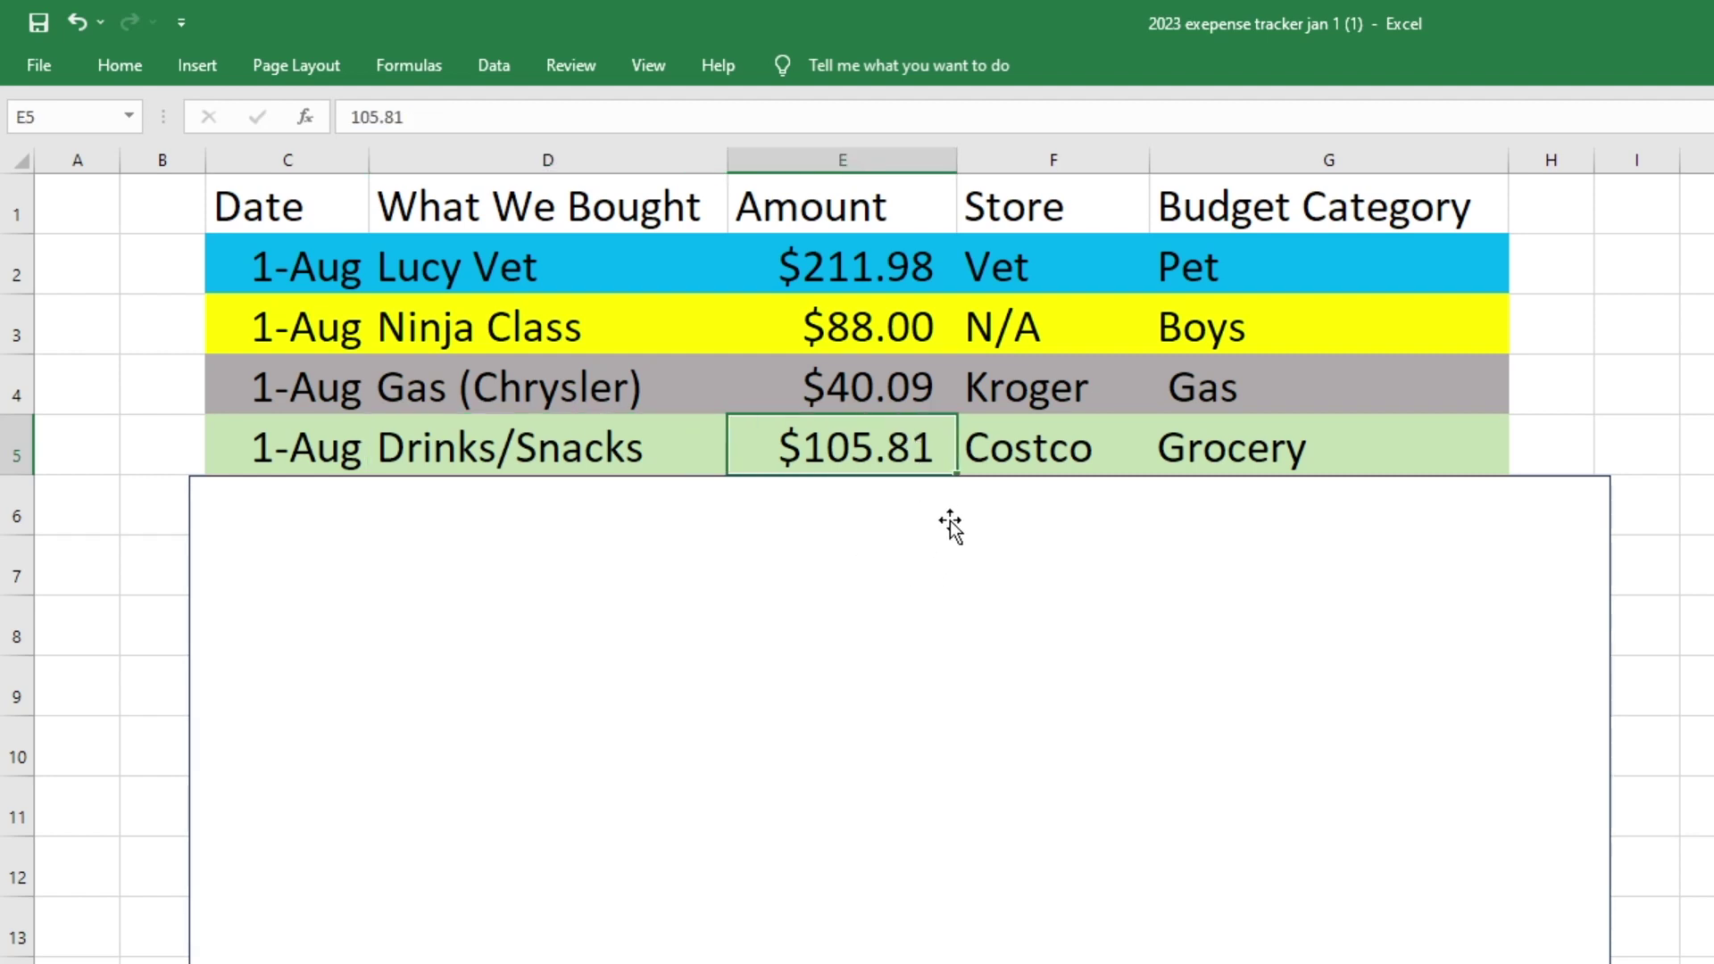
left_click(1217, 455)
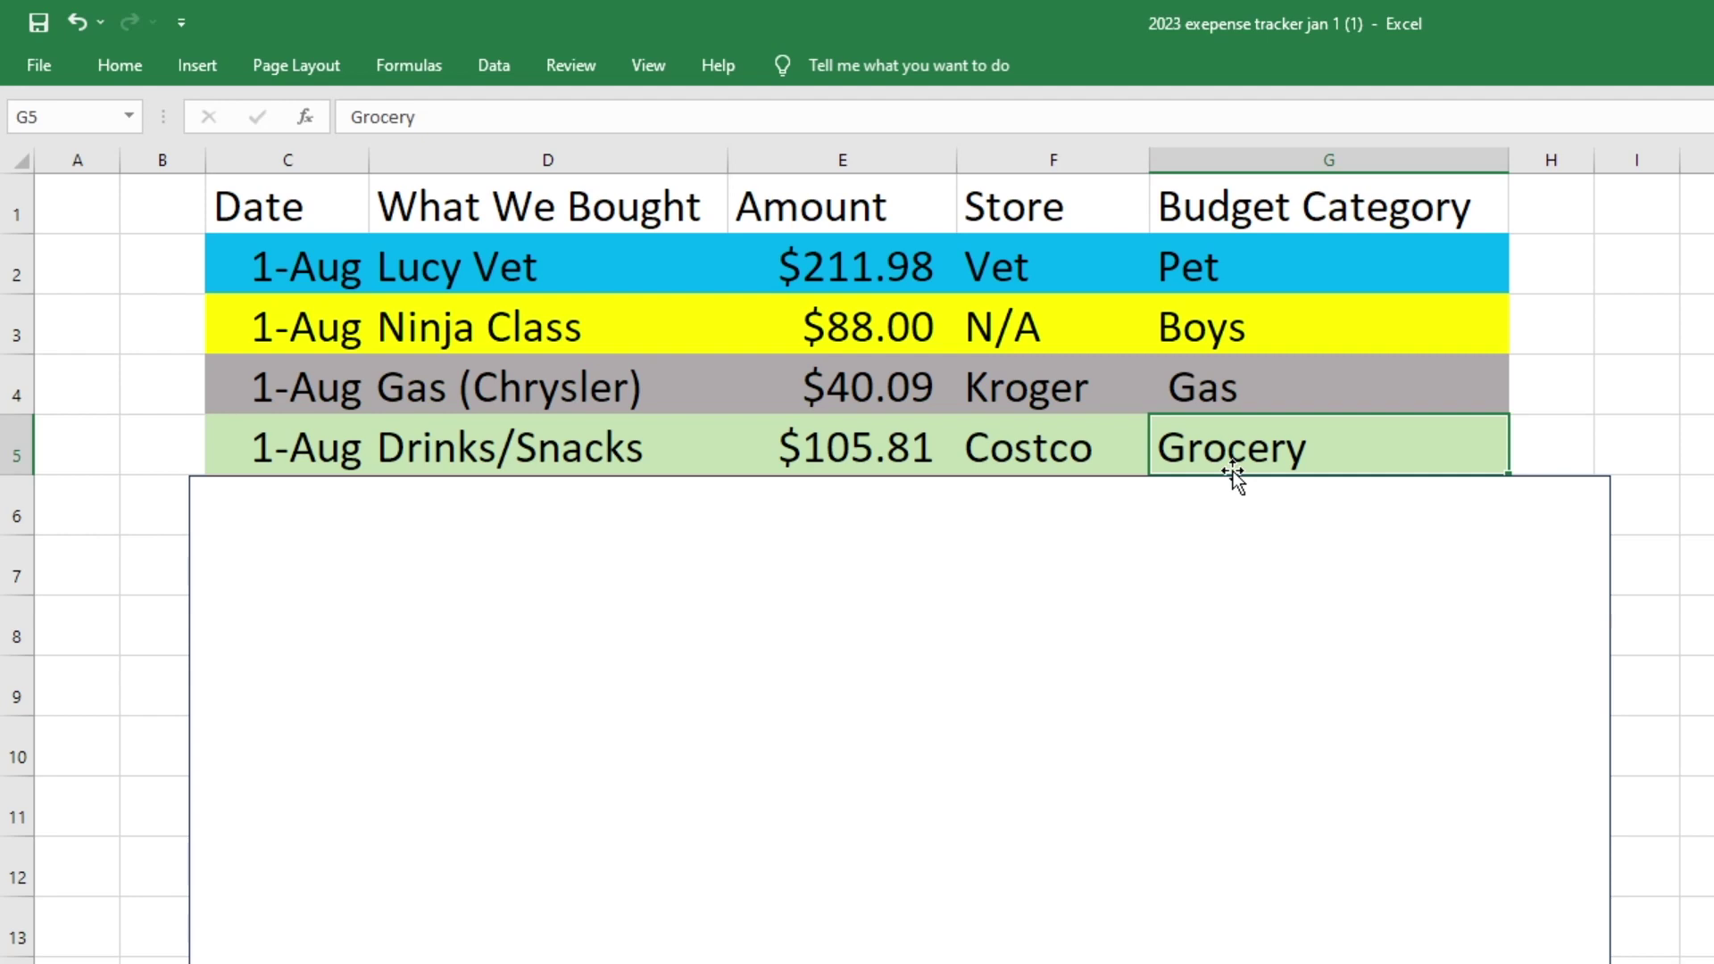
Shift the cover rectangle below row 6 and go through the Baby Gift item, amount and budget category
left_click_drag(1172, 547, 1178, 601)
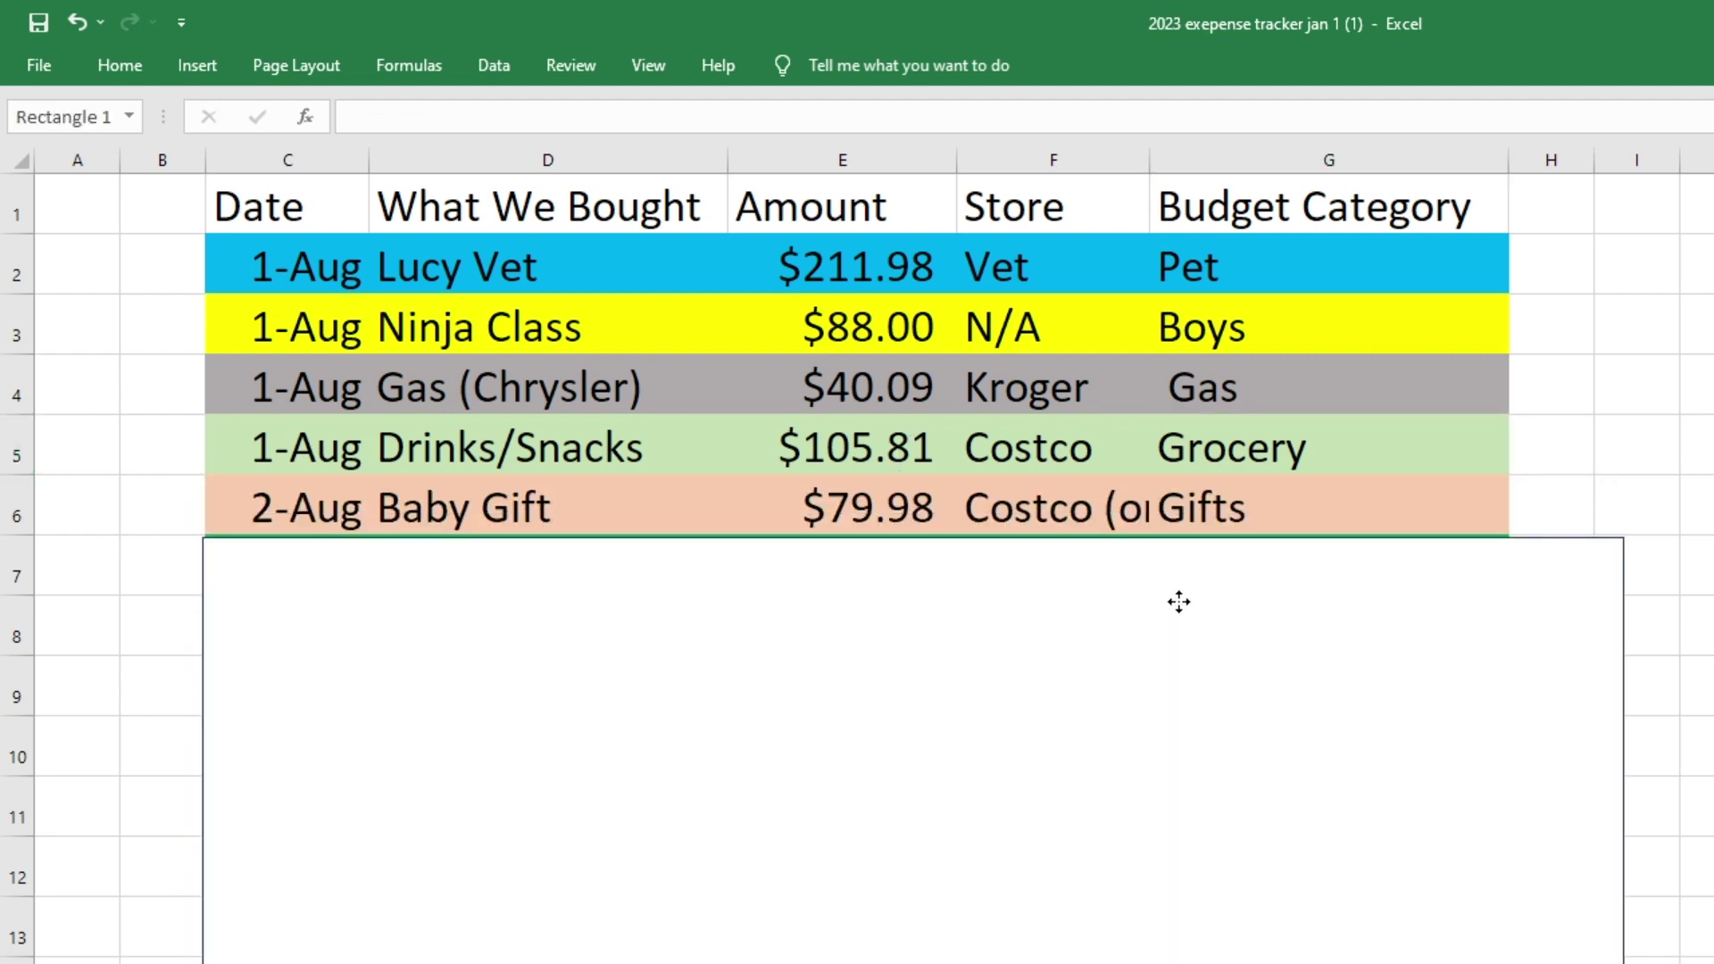
left_click(604, 509)
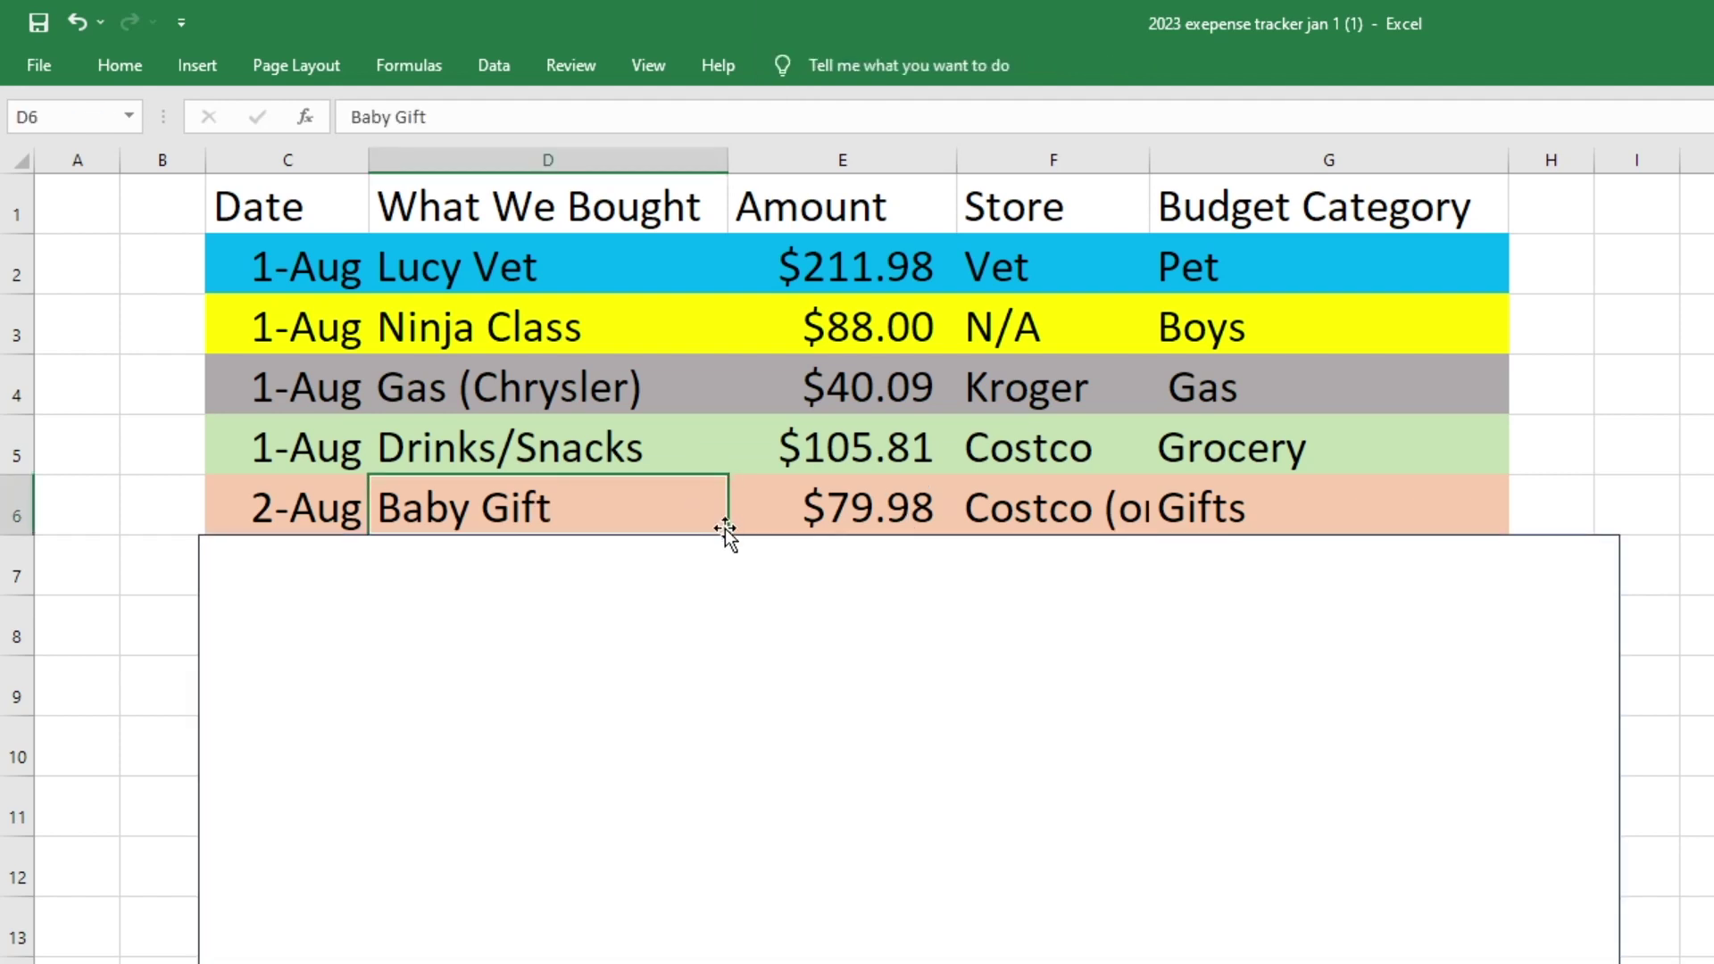
key("Right")
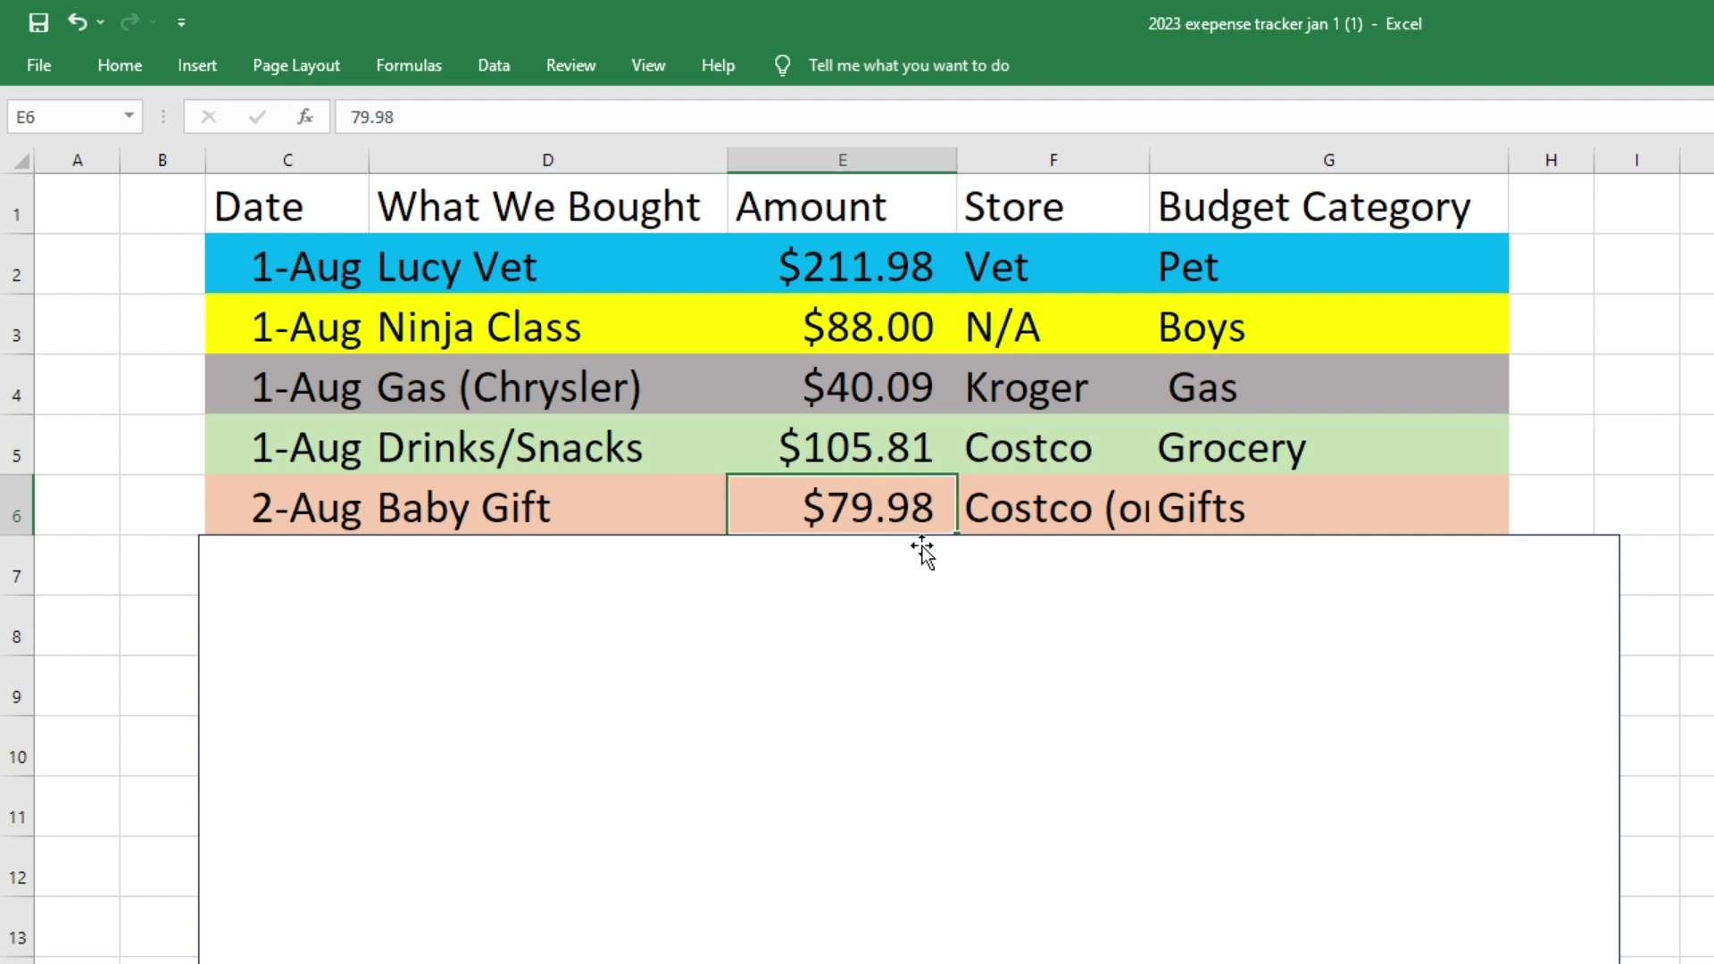
left_click(1331, 490)
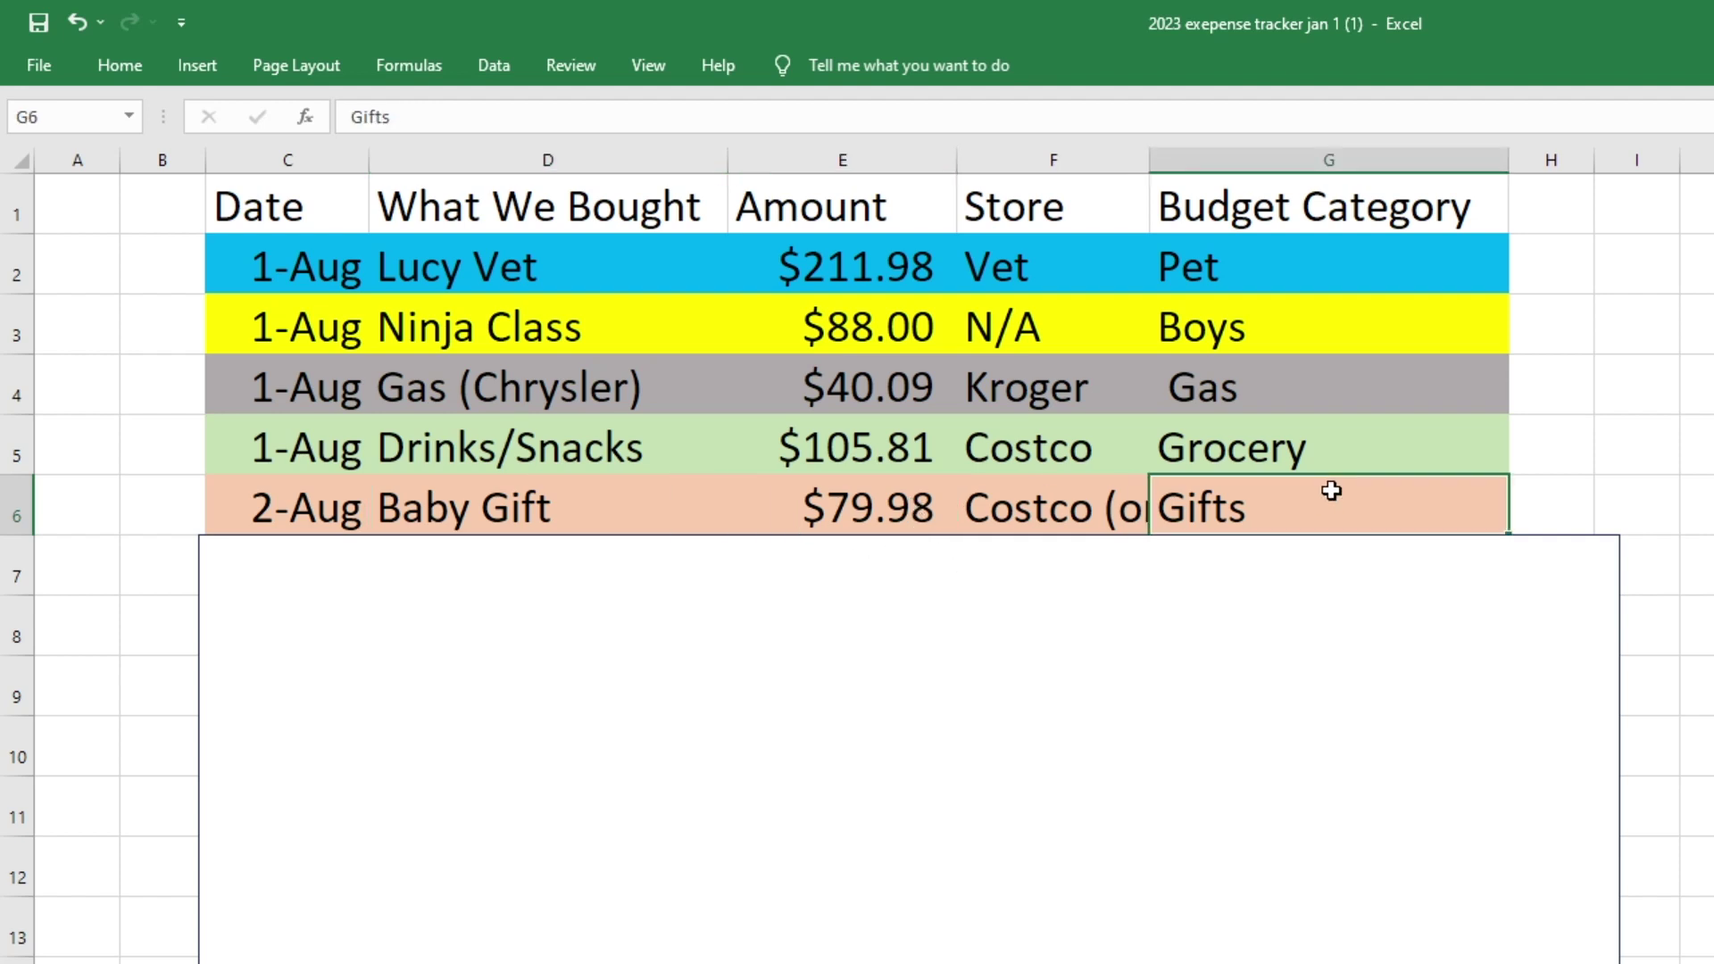
Uncover the NO SPEND row 7 and row 8, and go through the weekly grocery entry's amount, store and budget category
left_click_drag(1247, 585, 1250, 656)
scroll(1250, 623, "down", 1)
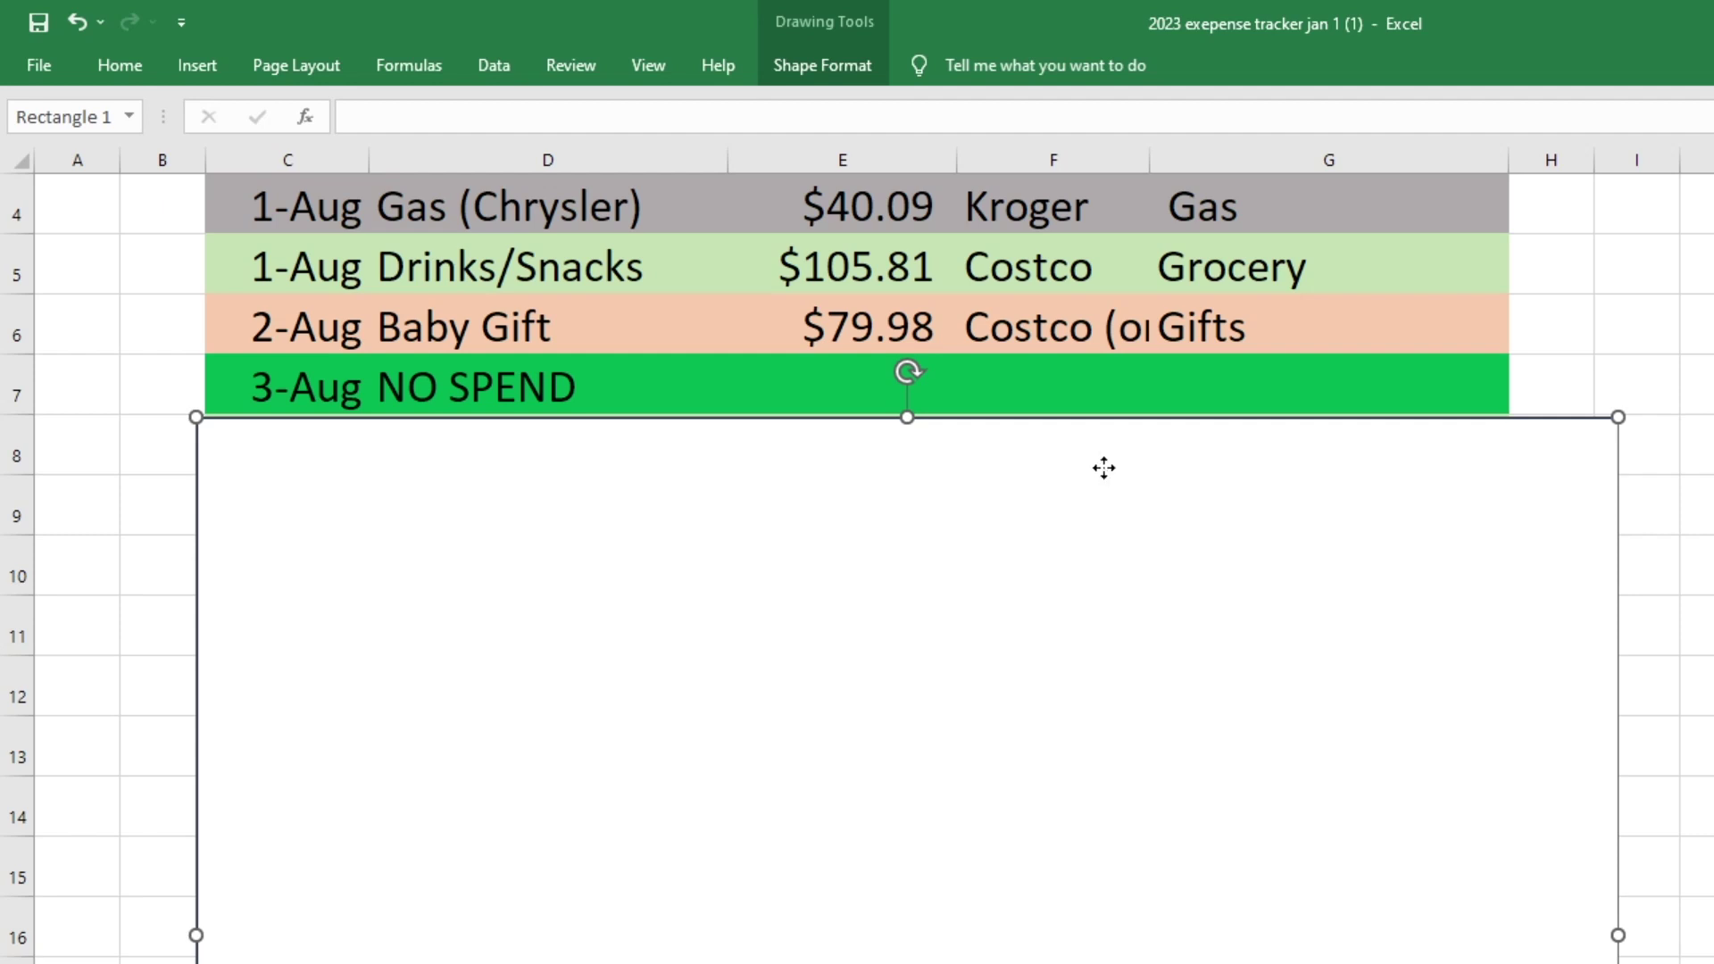
left_click_drag(1102, 463, 1112, 530)
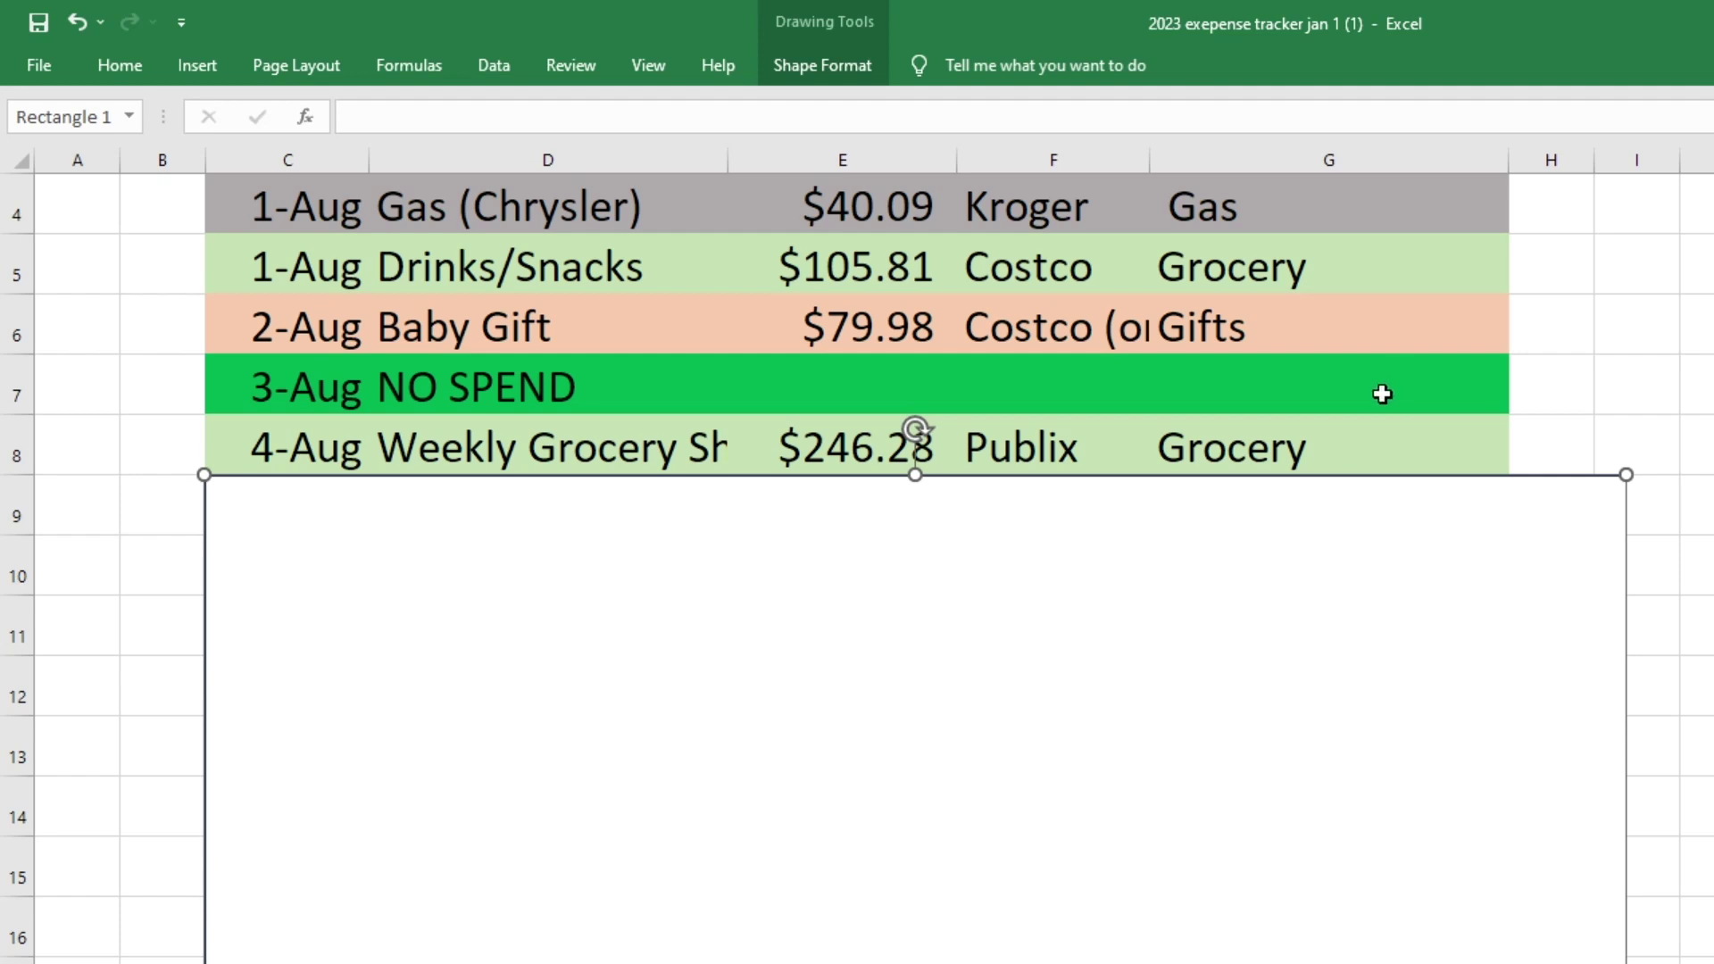
left_click(817, 456)
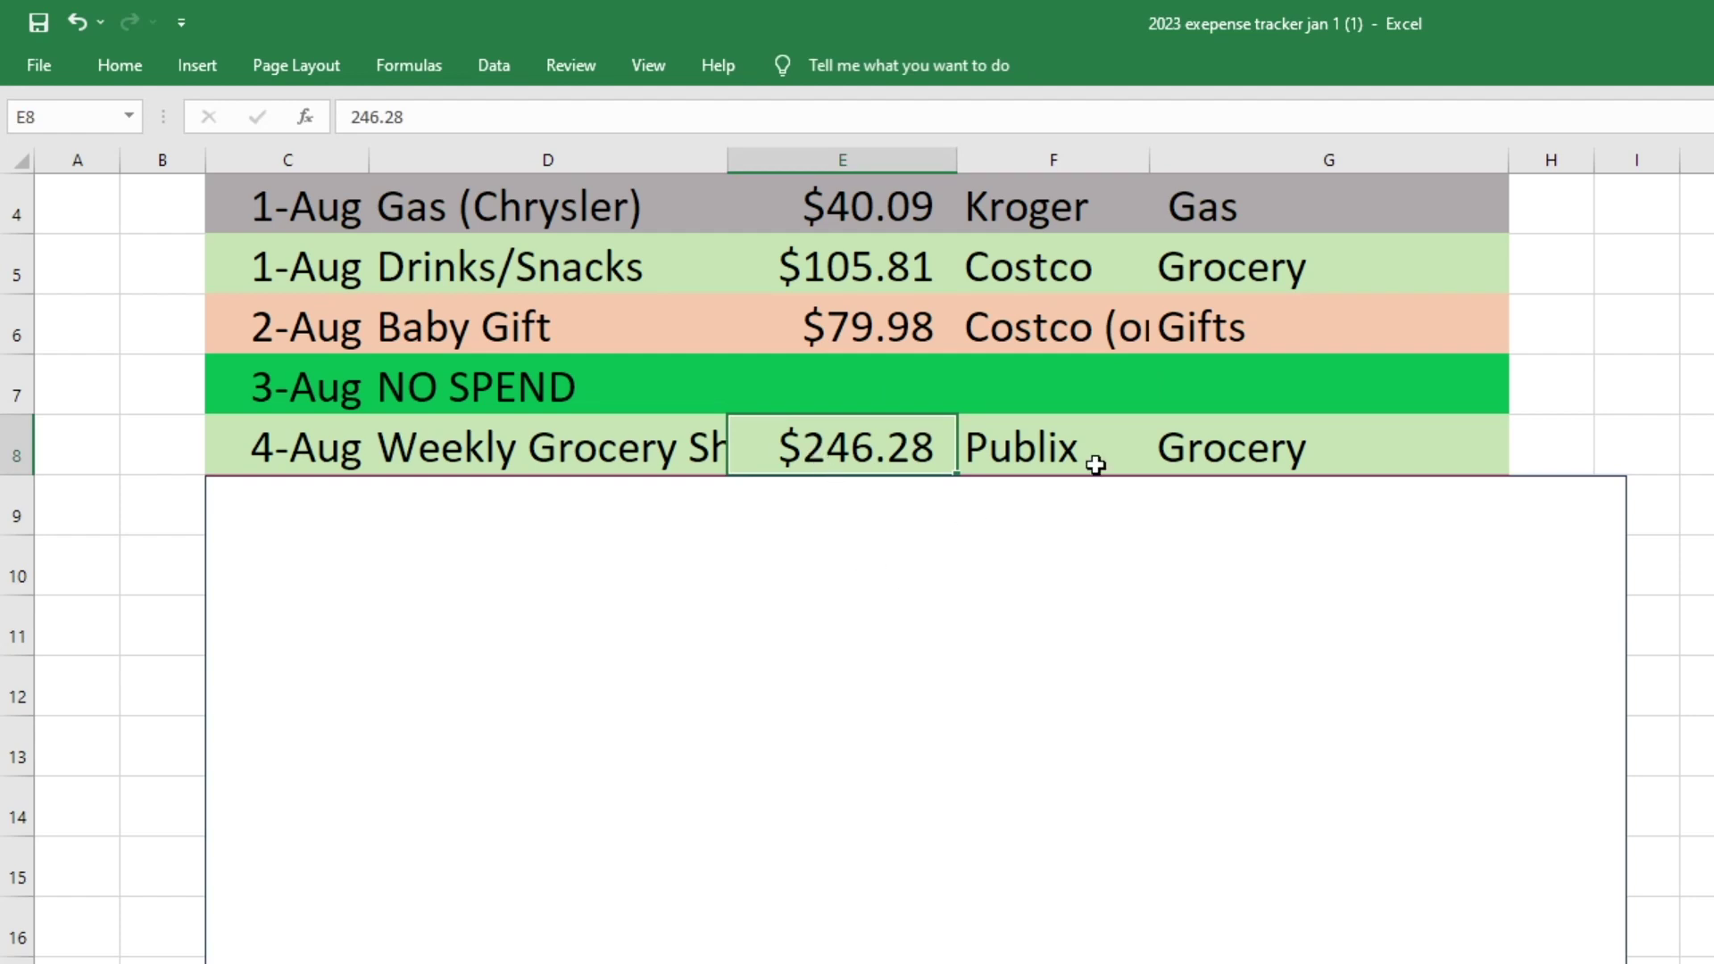
left_click(1107, 459)
left_click(1230, 453)
Move the cover rectangle below row 9 and go through the Lottery Tickets amount and store
left_click_drag(1233, 572, 1223, 625)
left_click(848, 522)
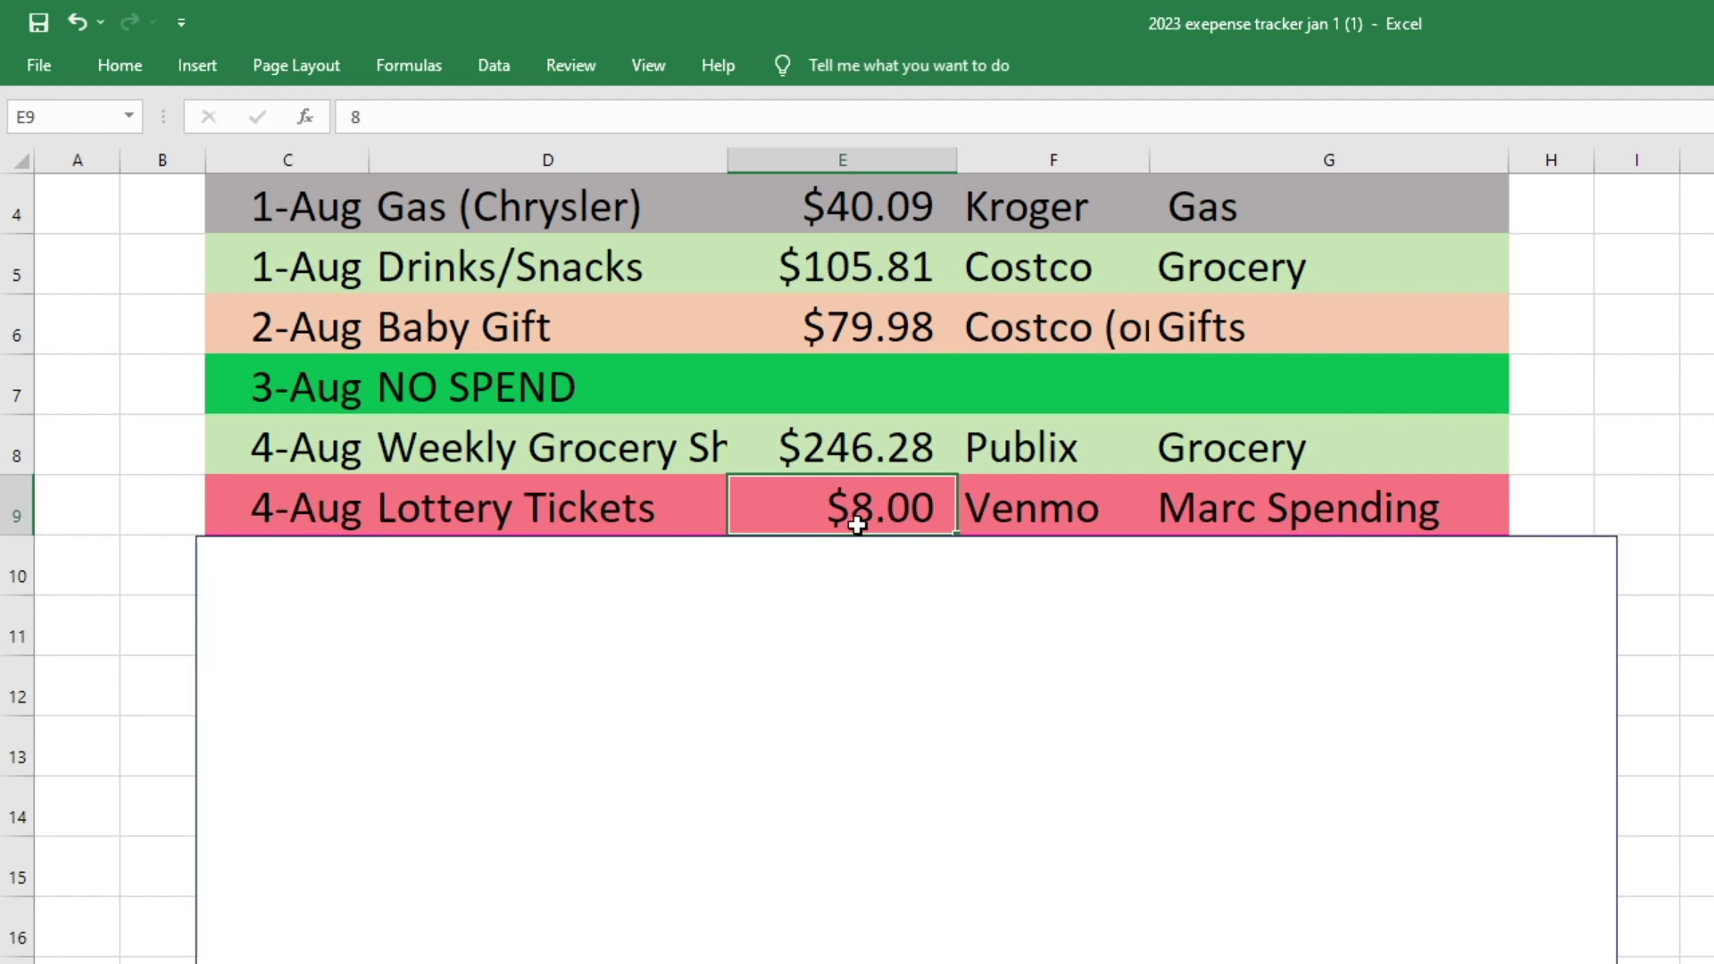
key("Right")
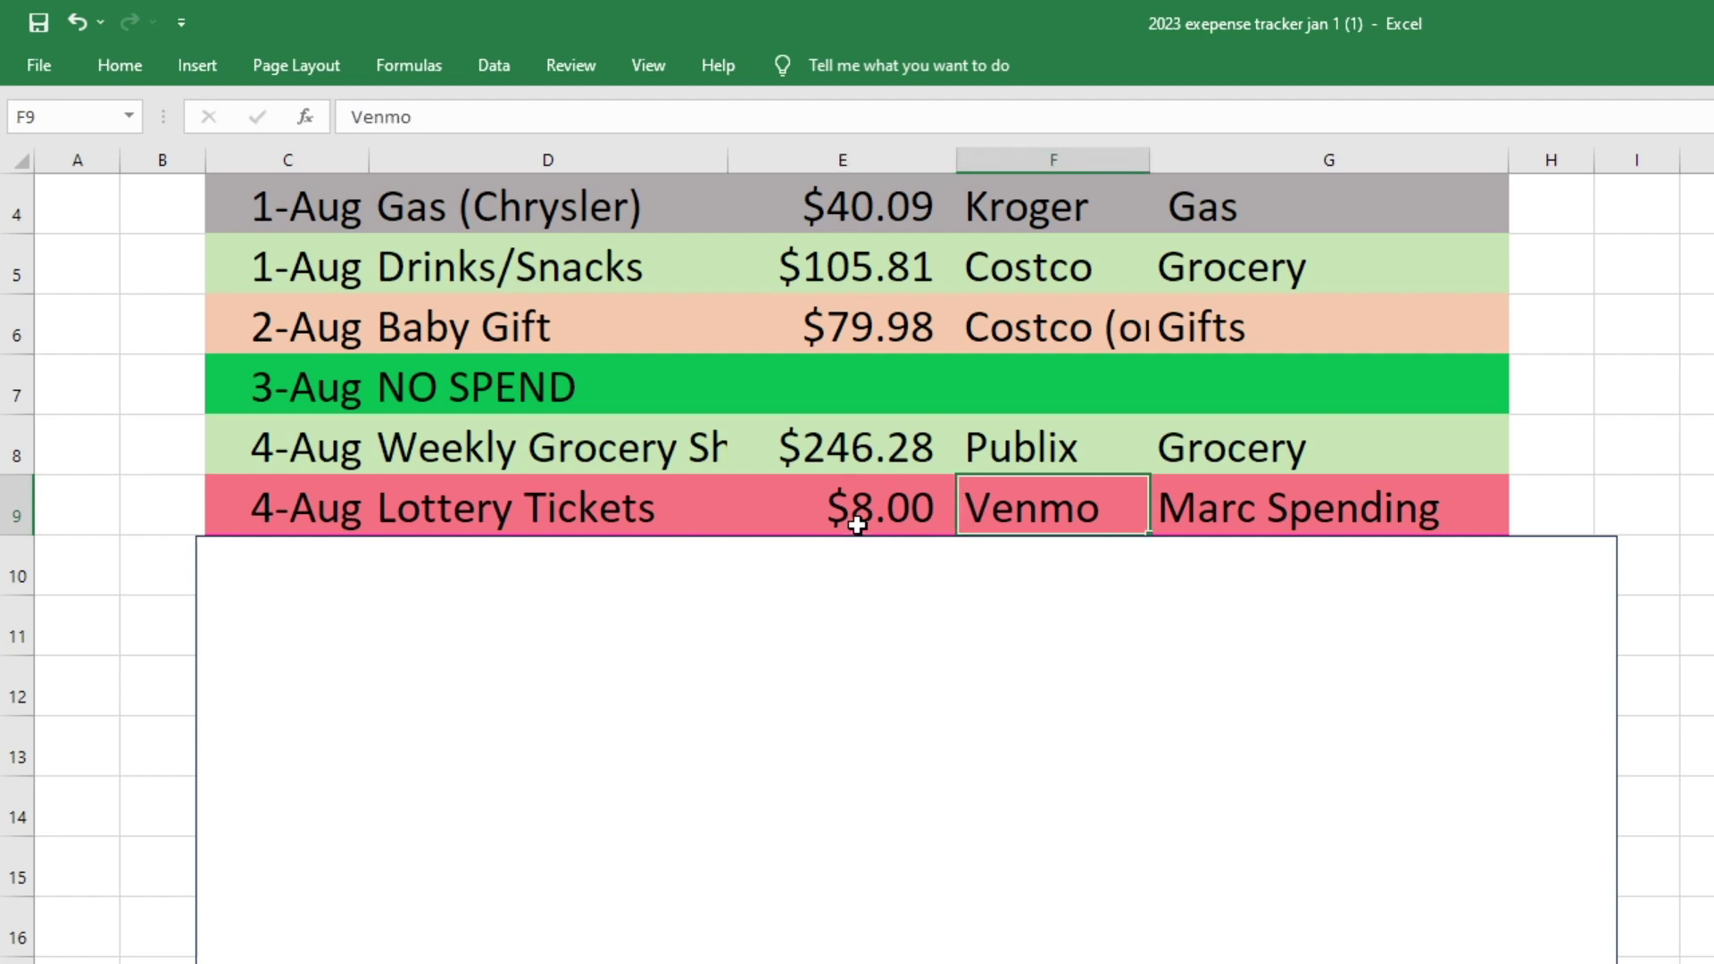
Move the cover rectangle below row 10 and go through the Hair Appointment amount and budget category
left_click_drag(864, 571, 861, 634)
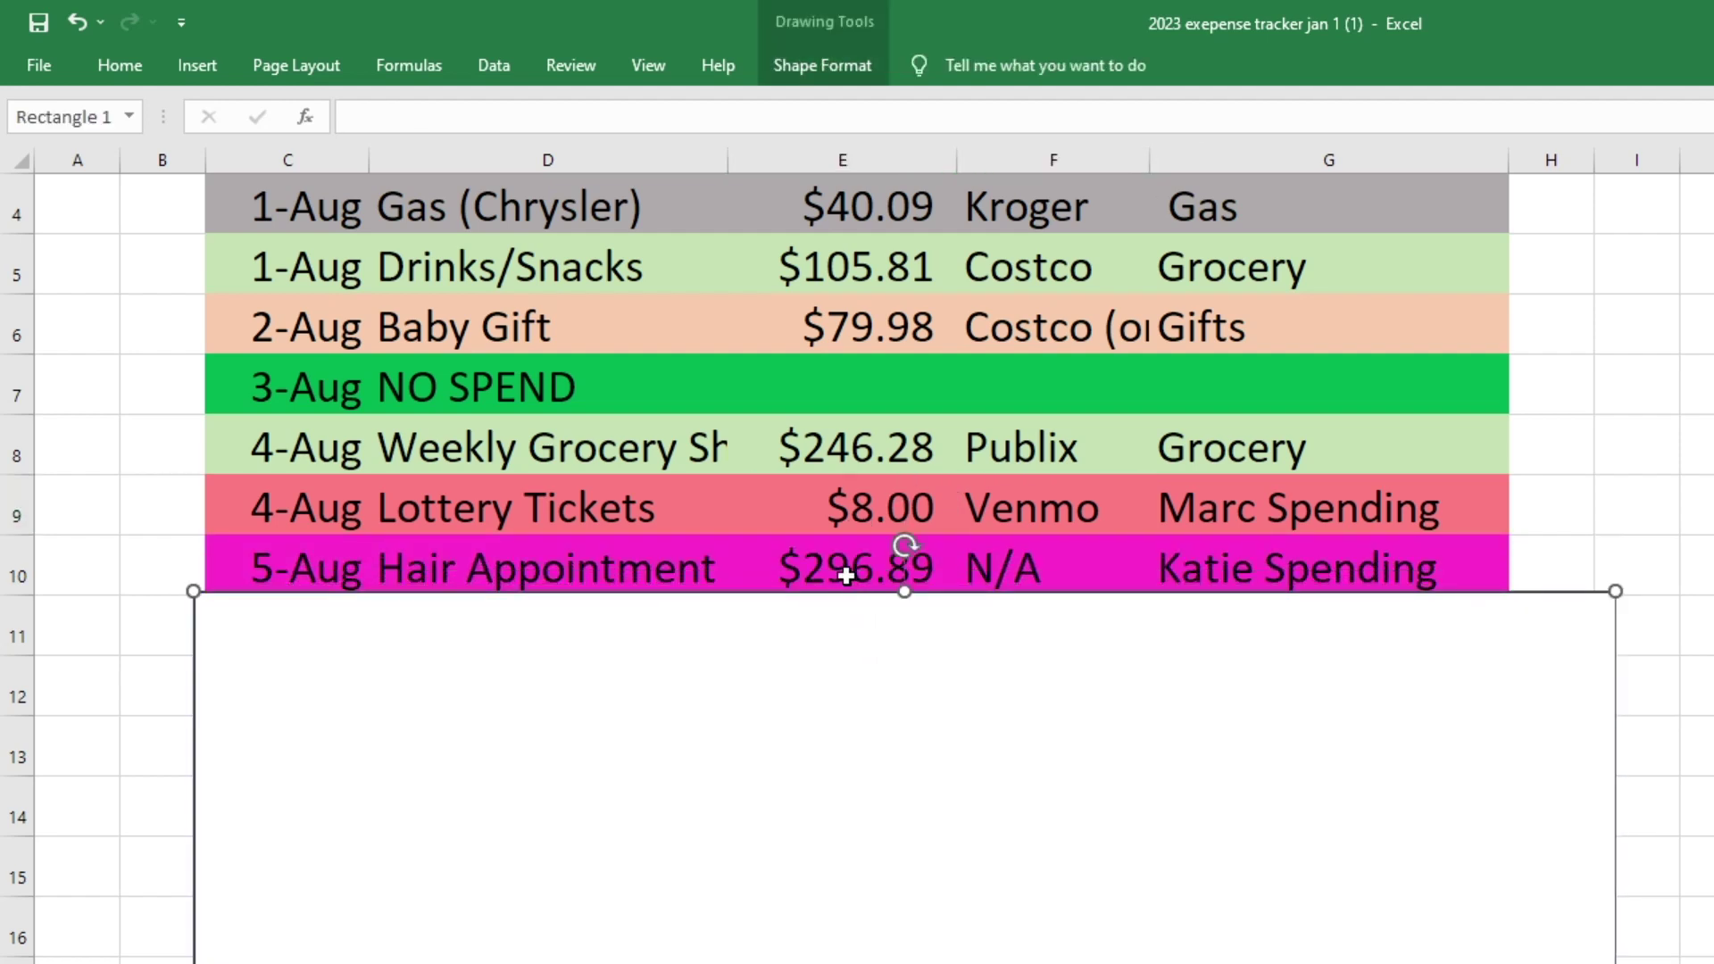
left_click(877, 585)
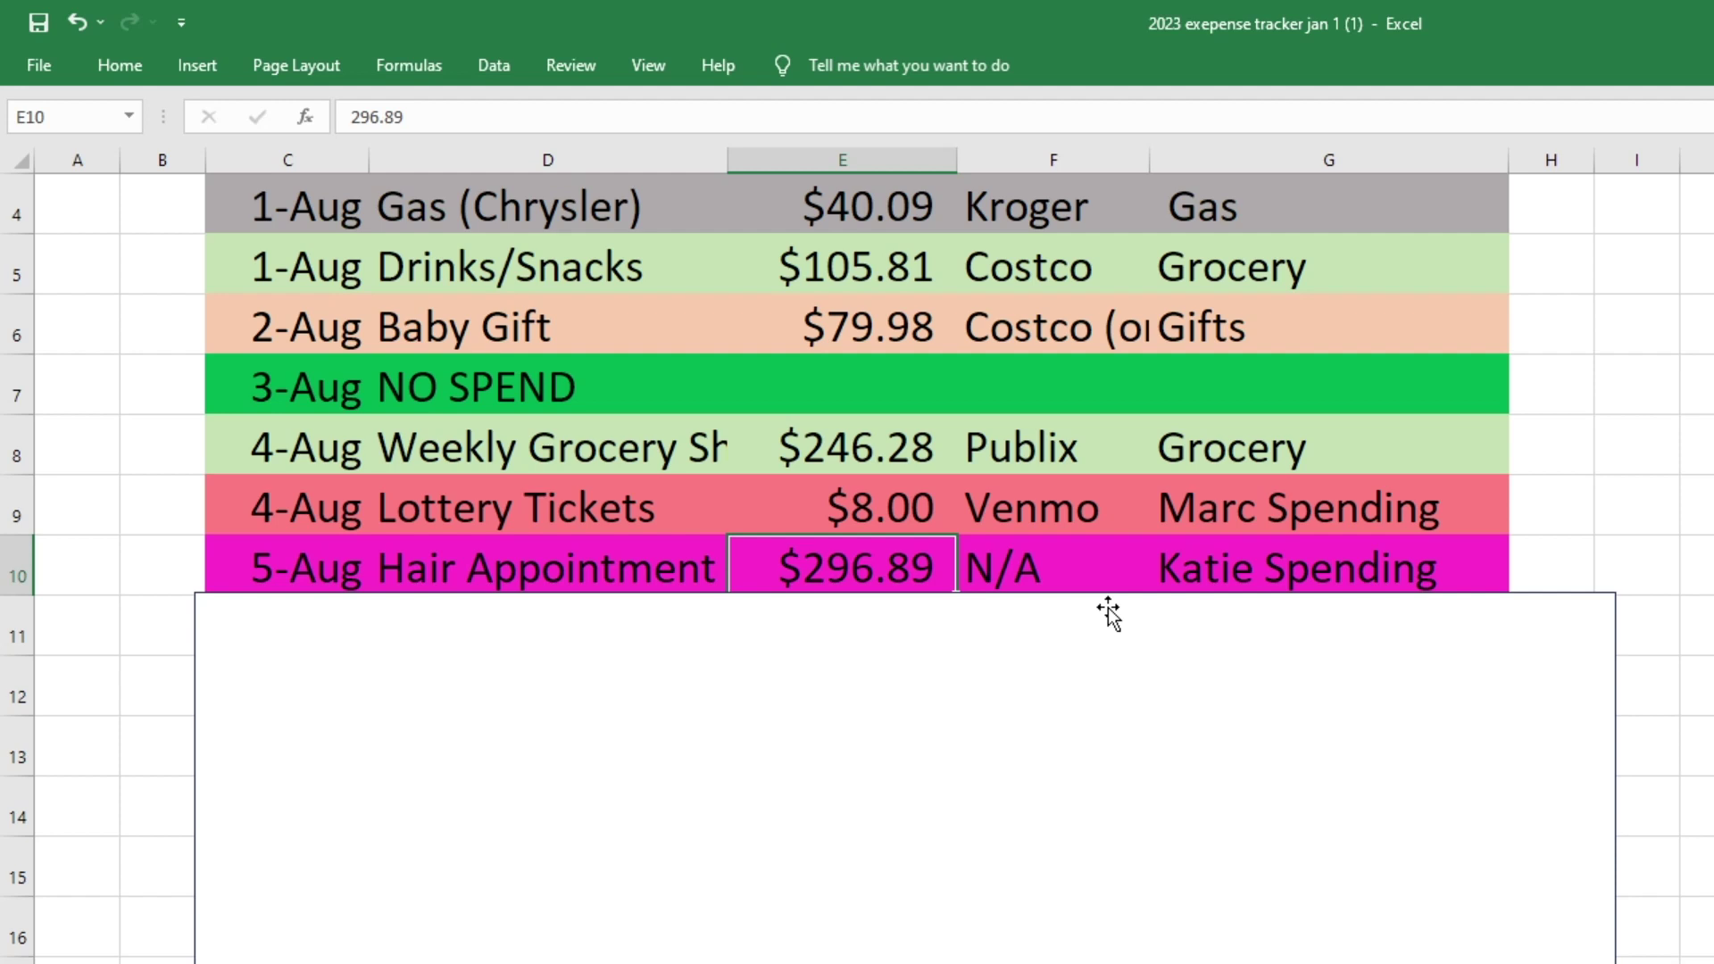
left_click(1257, 545)
Uncover row 11 by lowering the cover rectangle, and go through the School Supplies amount and budget category
left_click_drag(1217, 685, 1217, 735)
scroll(824, 645, "down", 1)
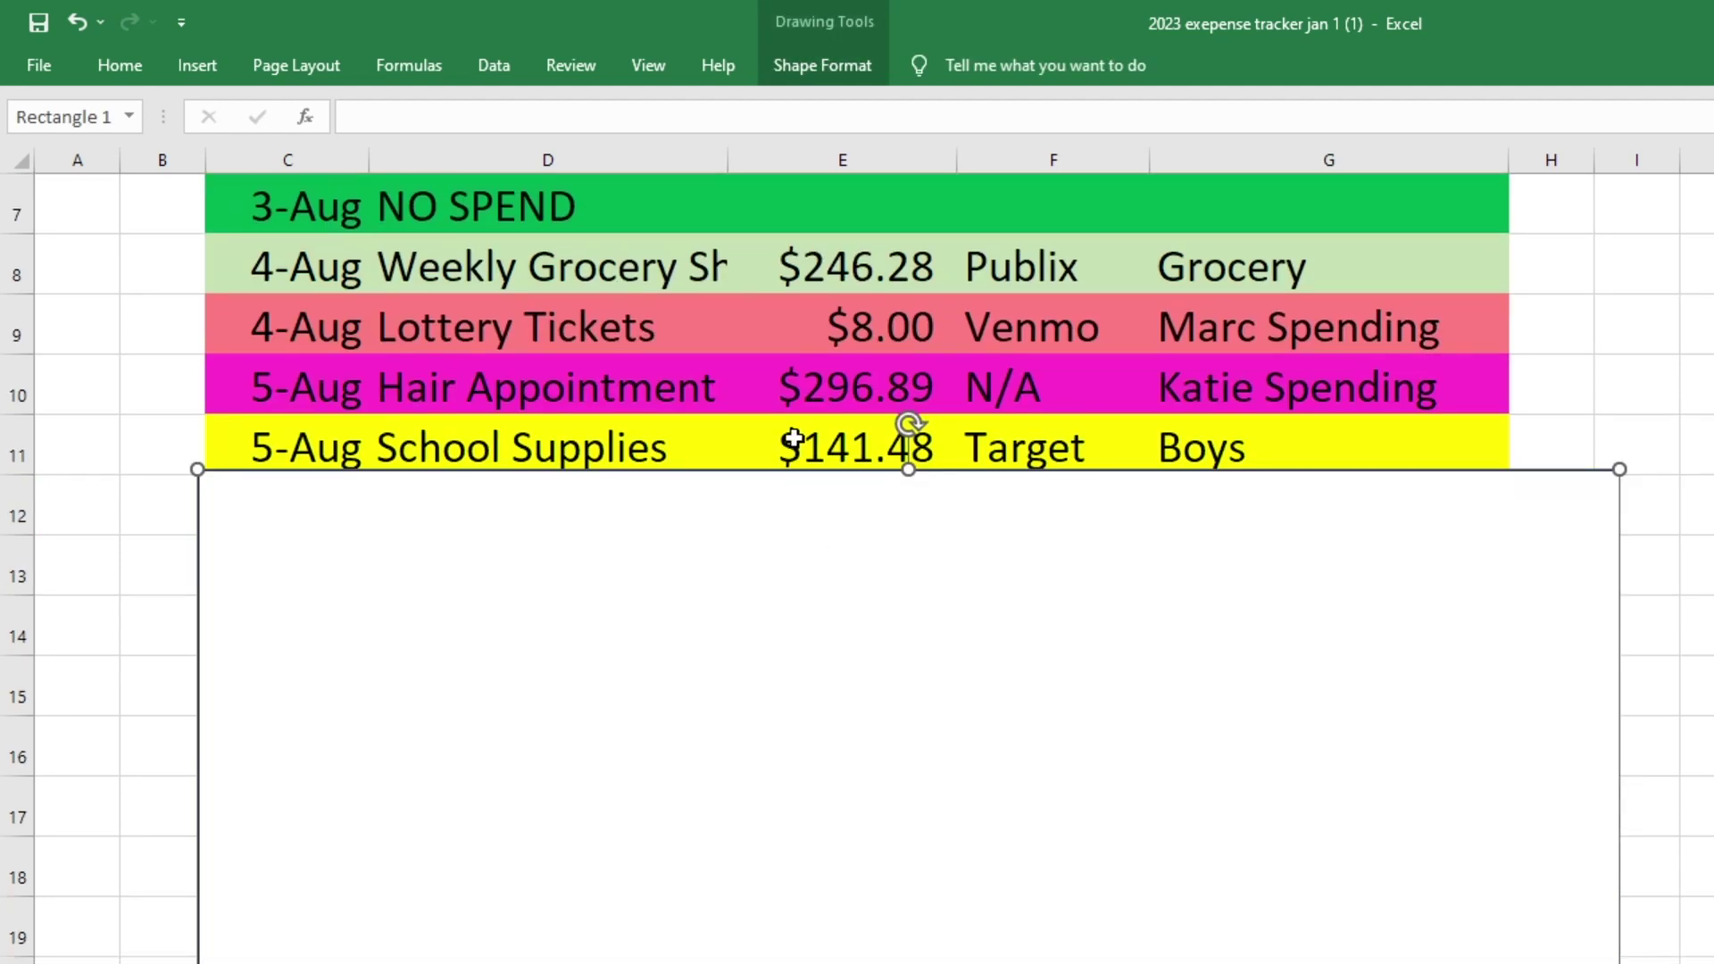
left_click(844, 447)
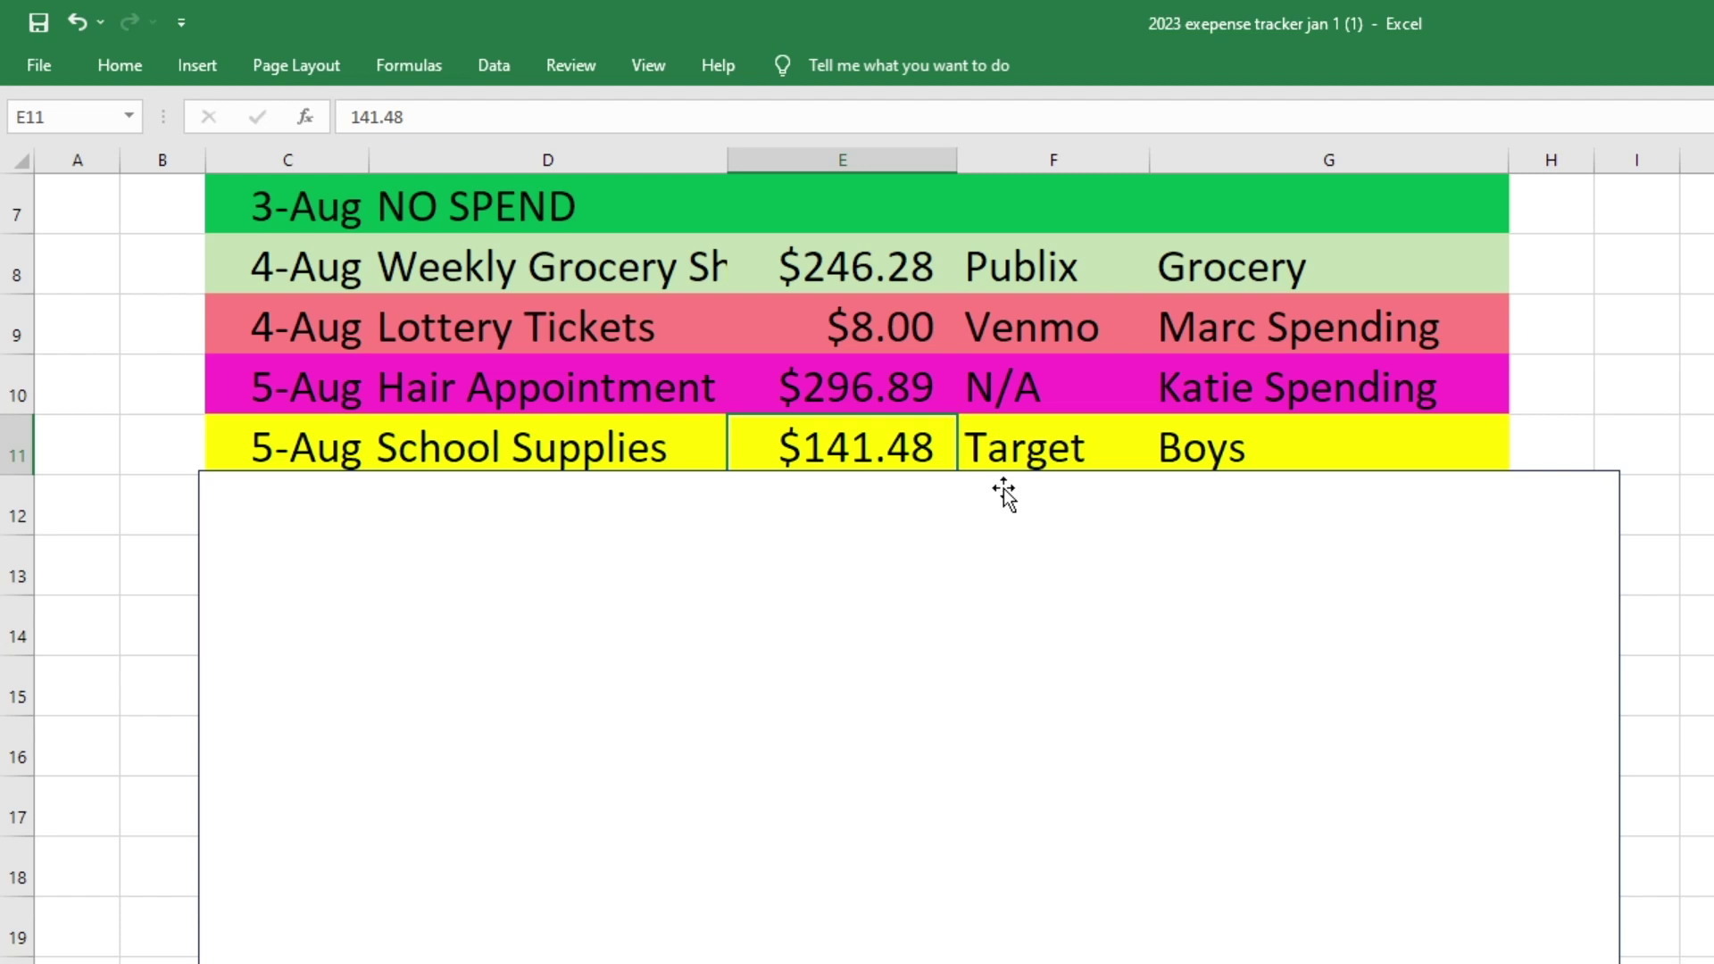
left_click(1254, 448)
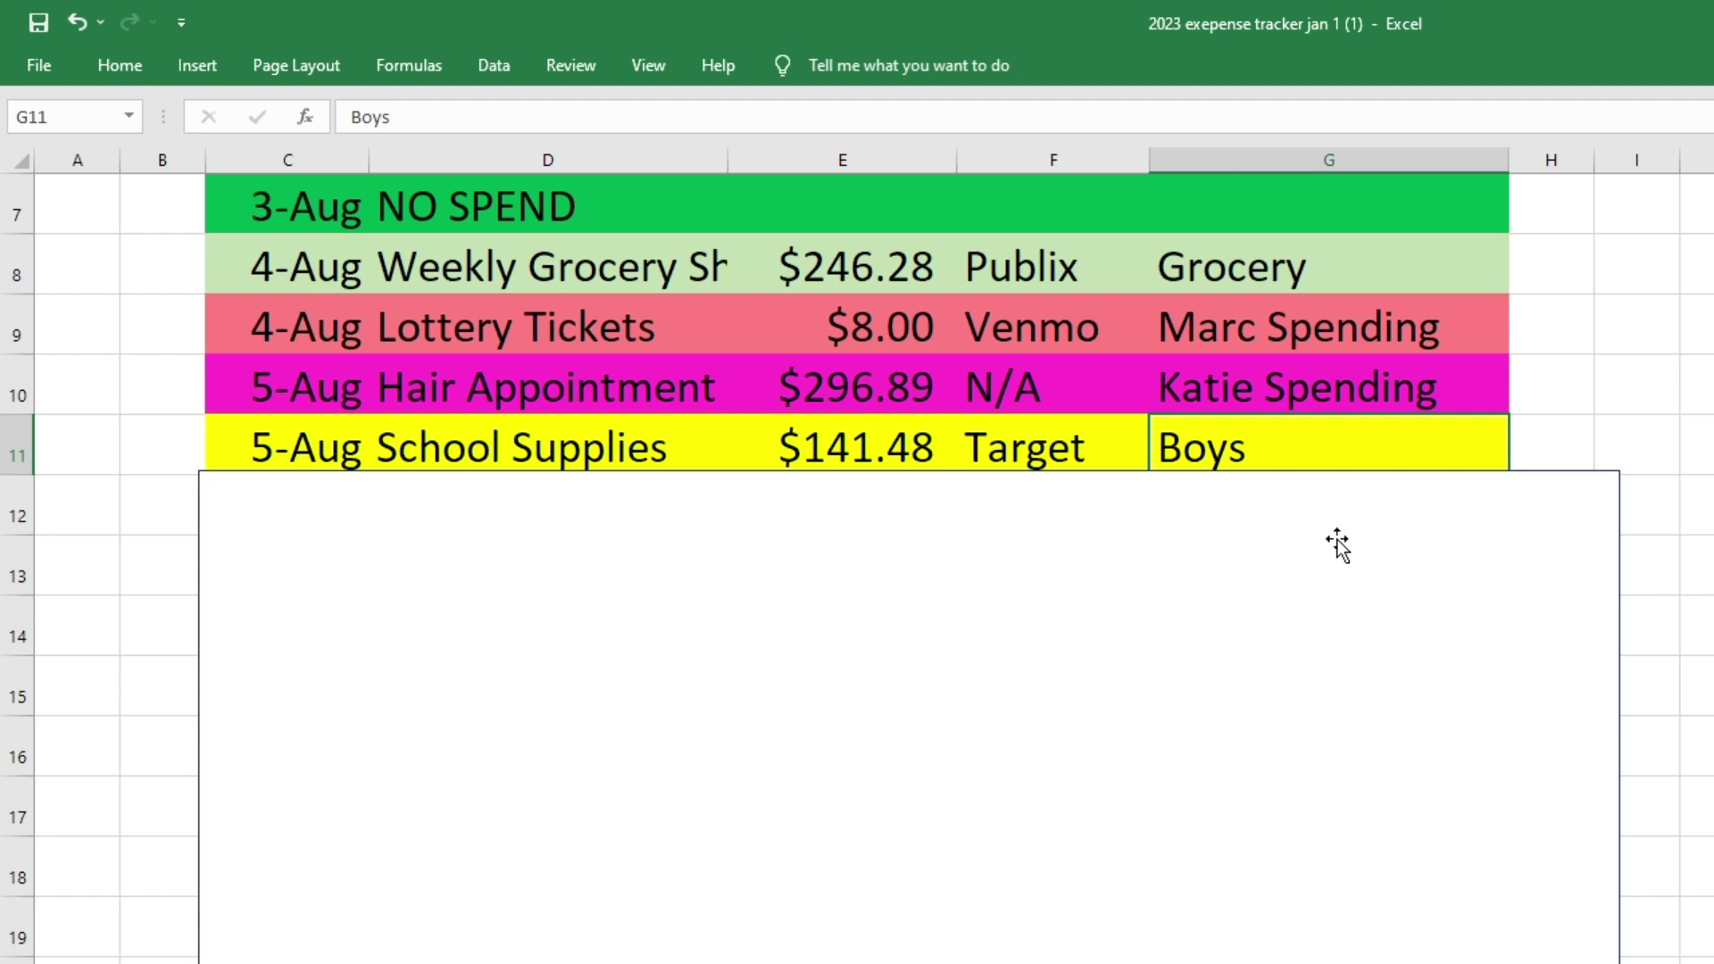
Uncover row 12 by lowering the cover rectangle, and step through the Dog Toy entry from item to budget category
left_click_drag(743, 521, 739, 586)
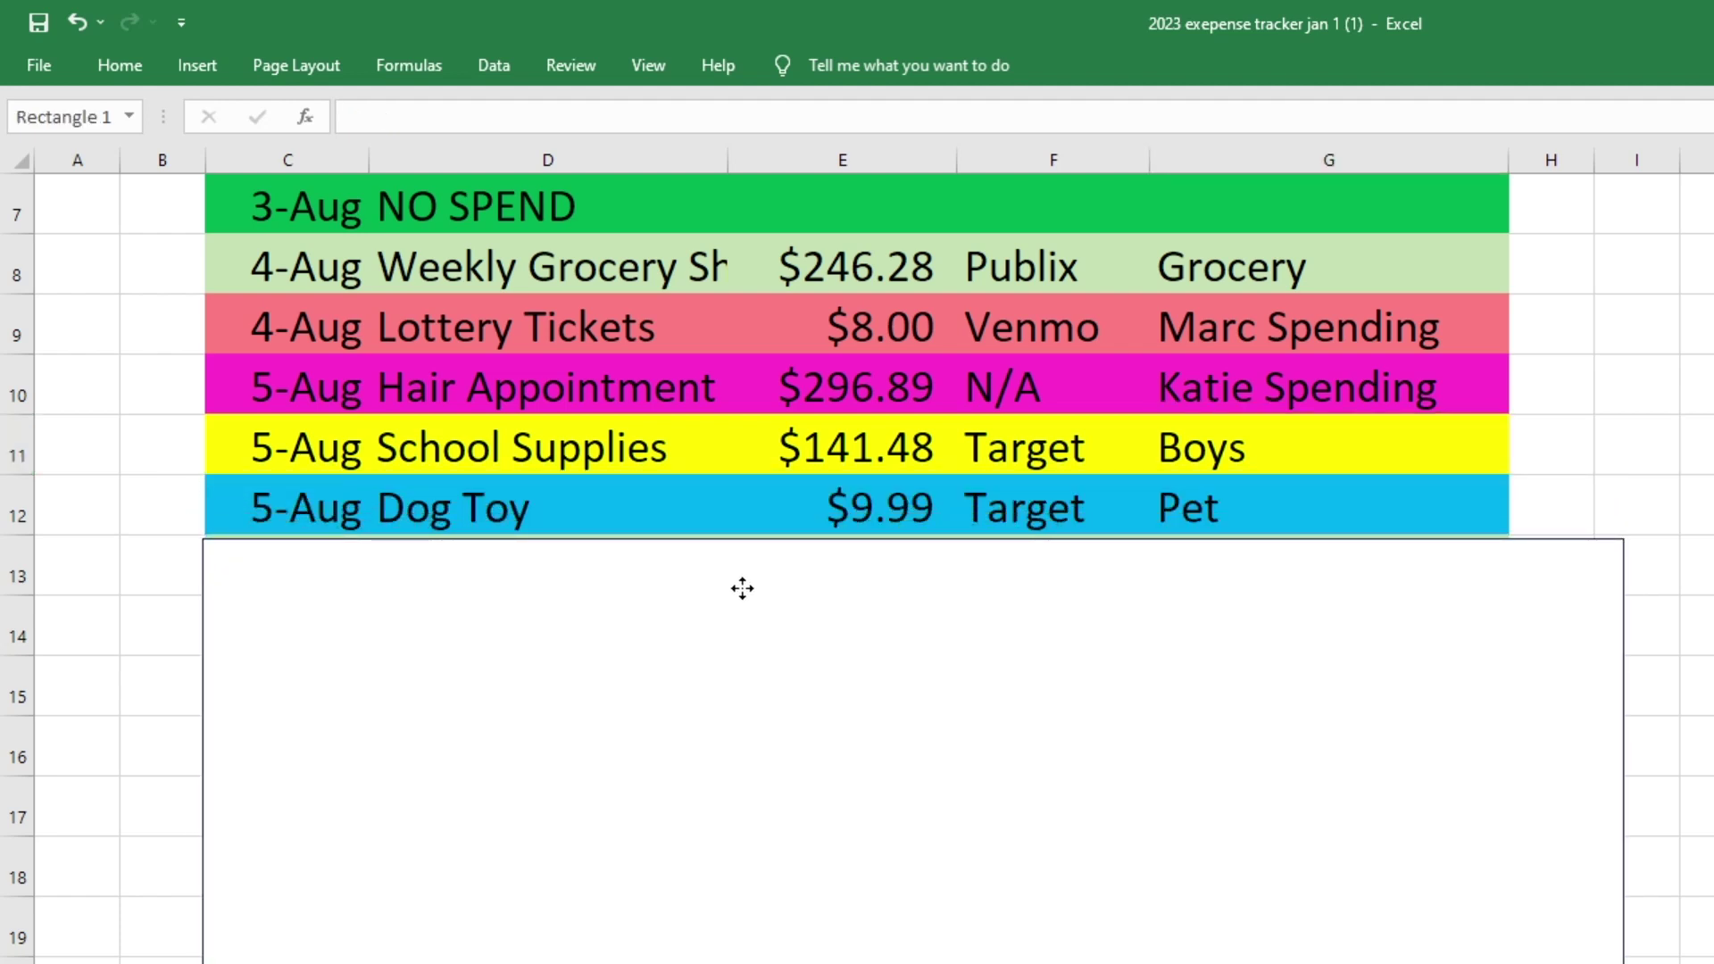
left_click(661, 509)
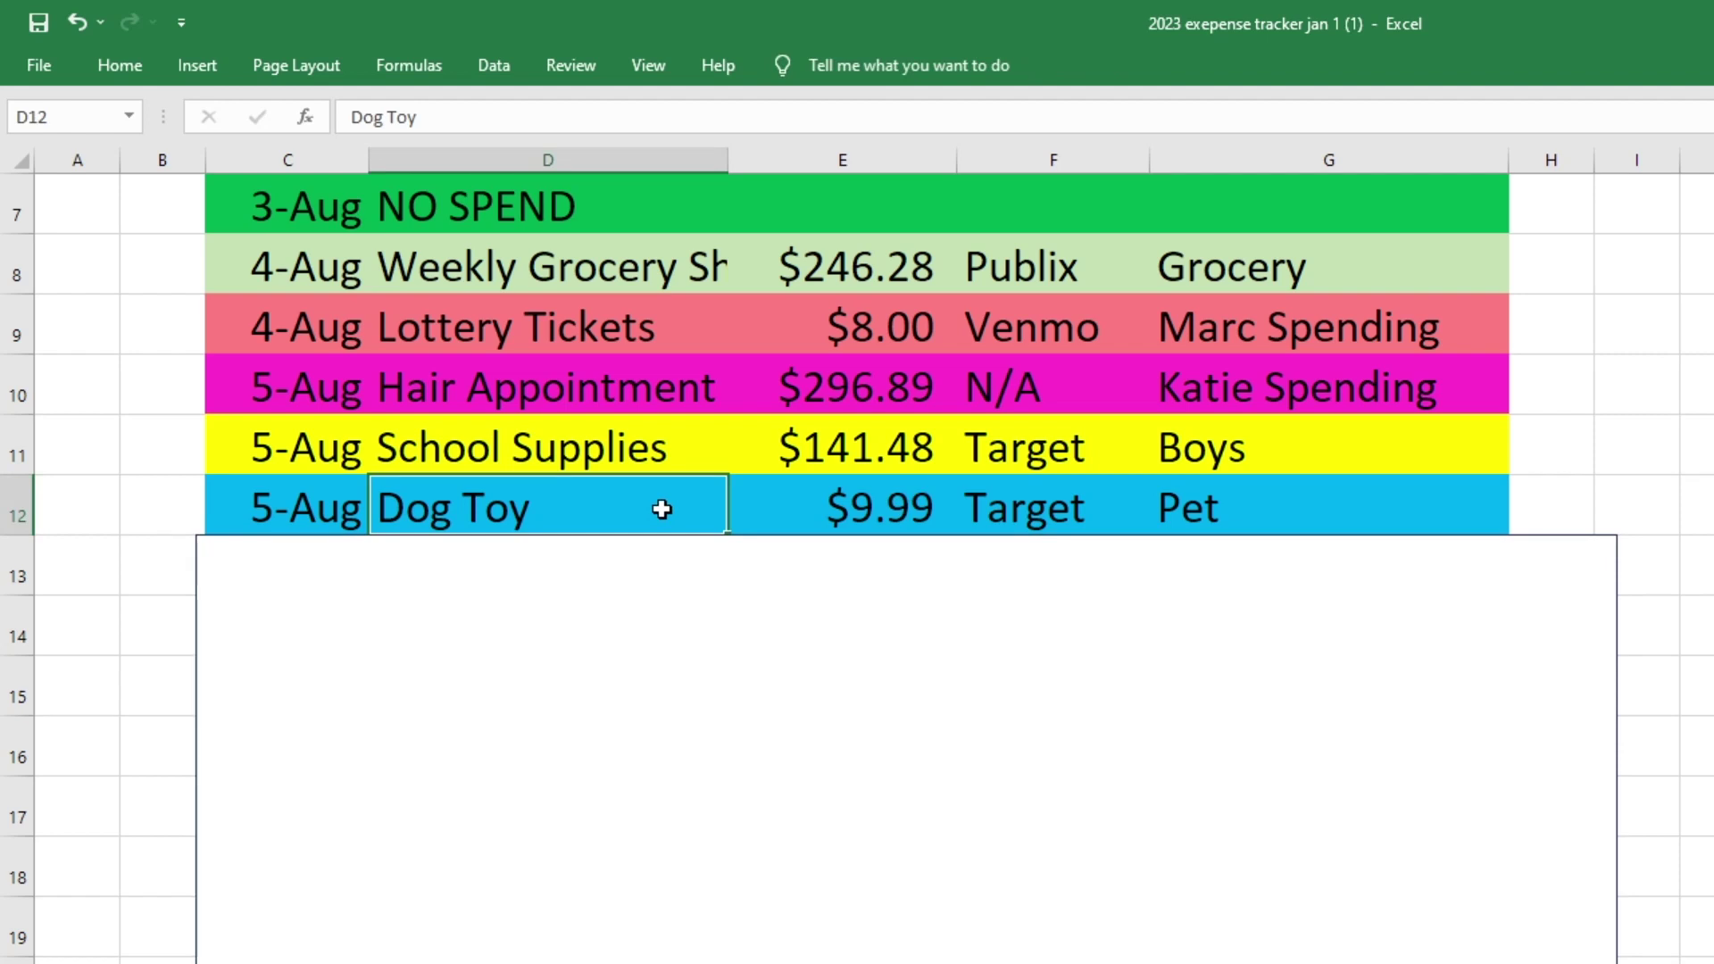
key("Right")
key("Right")
key("Right")
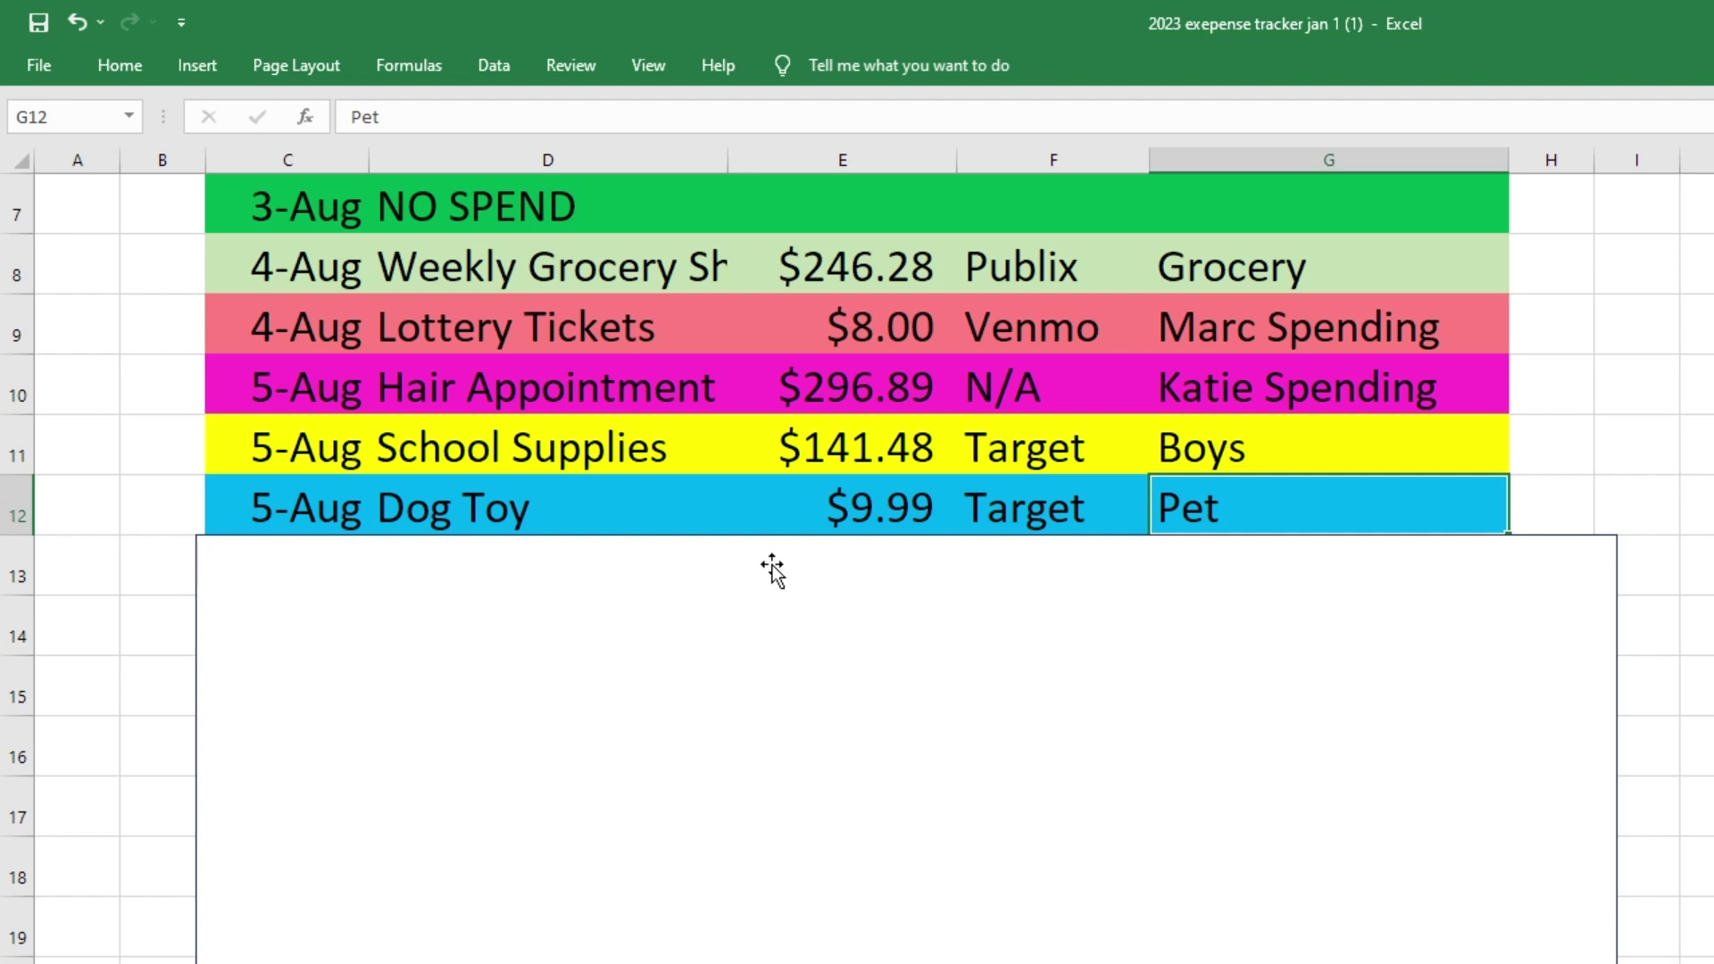
Uncover row 13 by lowering the cover rectangle, and step through the Conditioner entry from item to budget category
left_click_drag(787, 613, 715, 677)
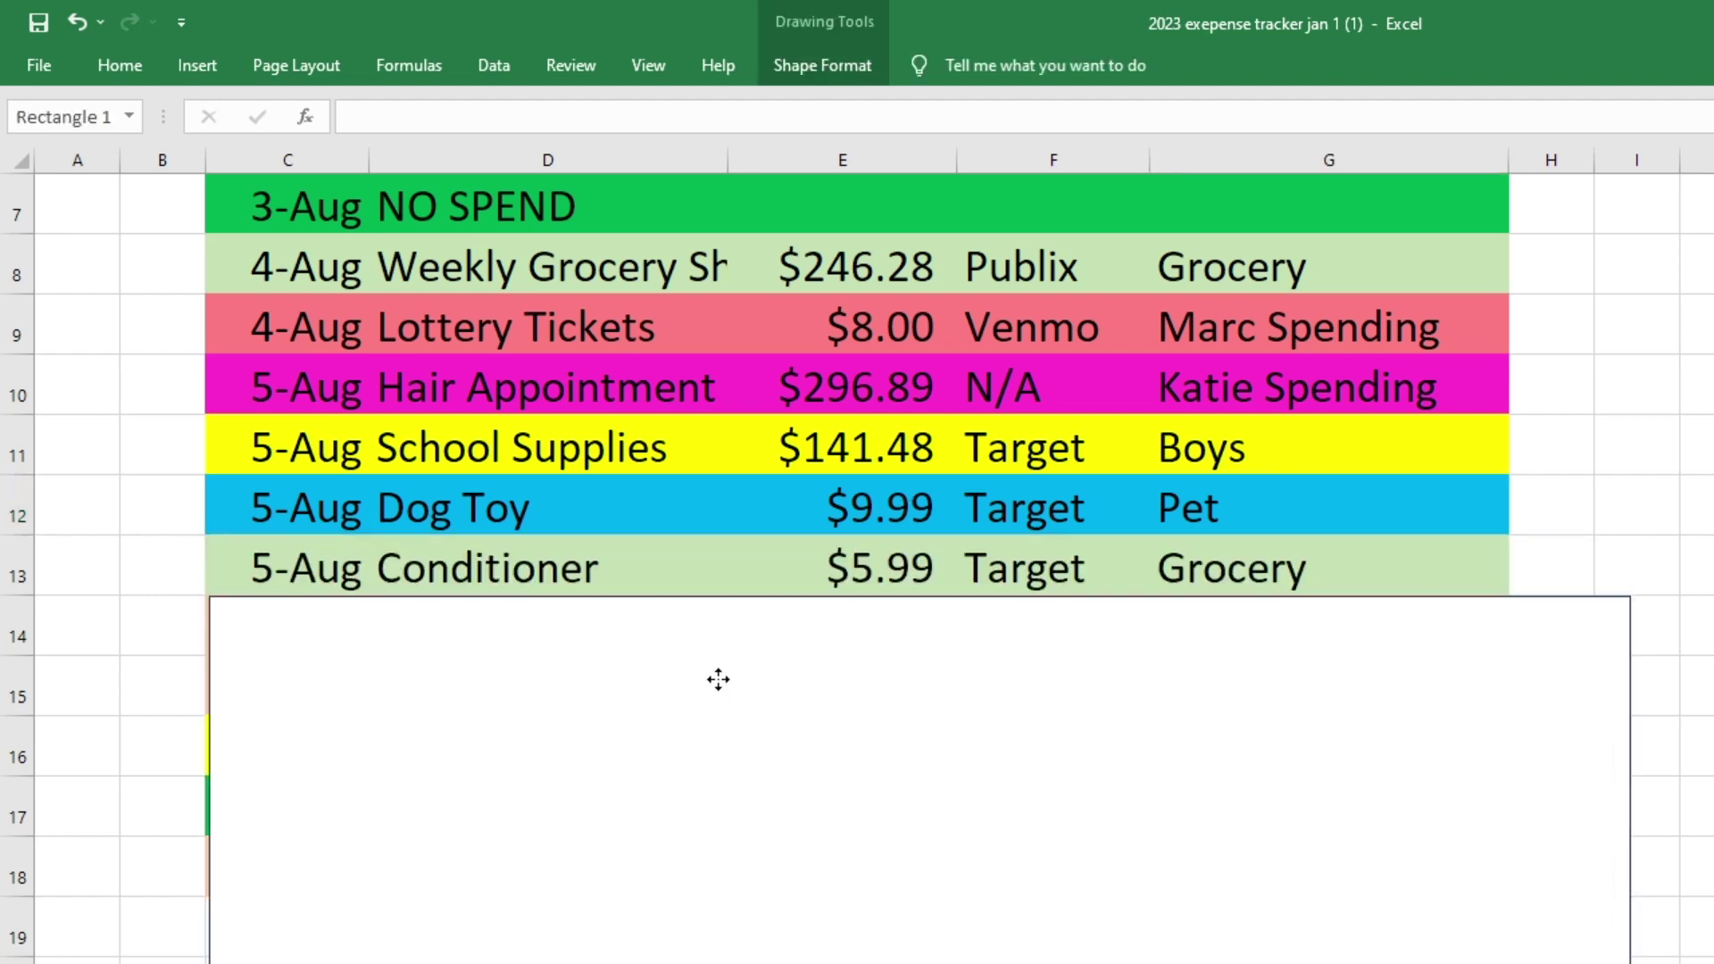
left_click(508, 549)
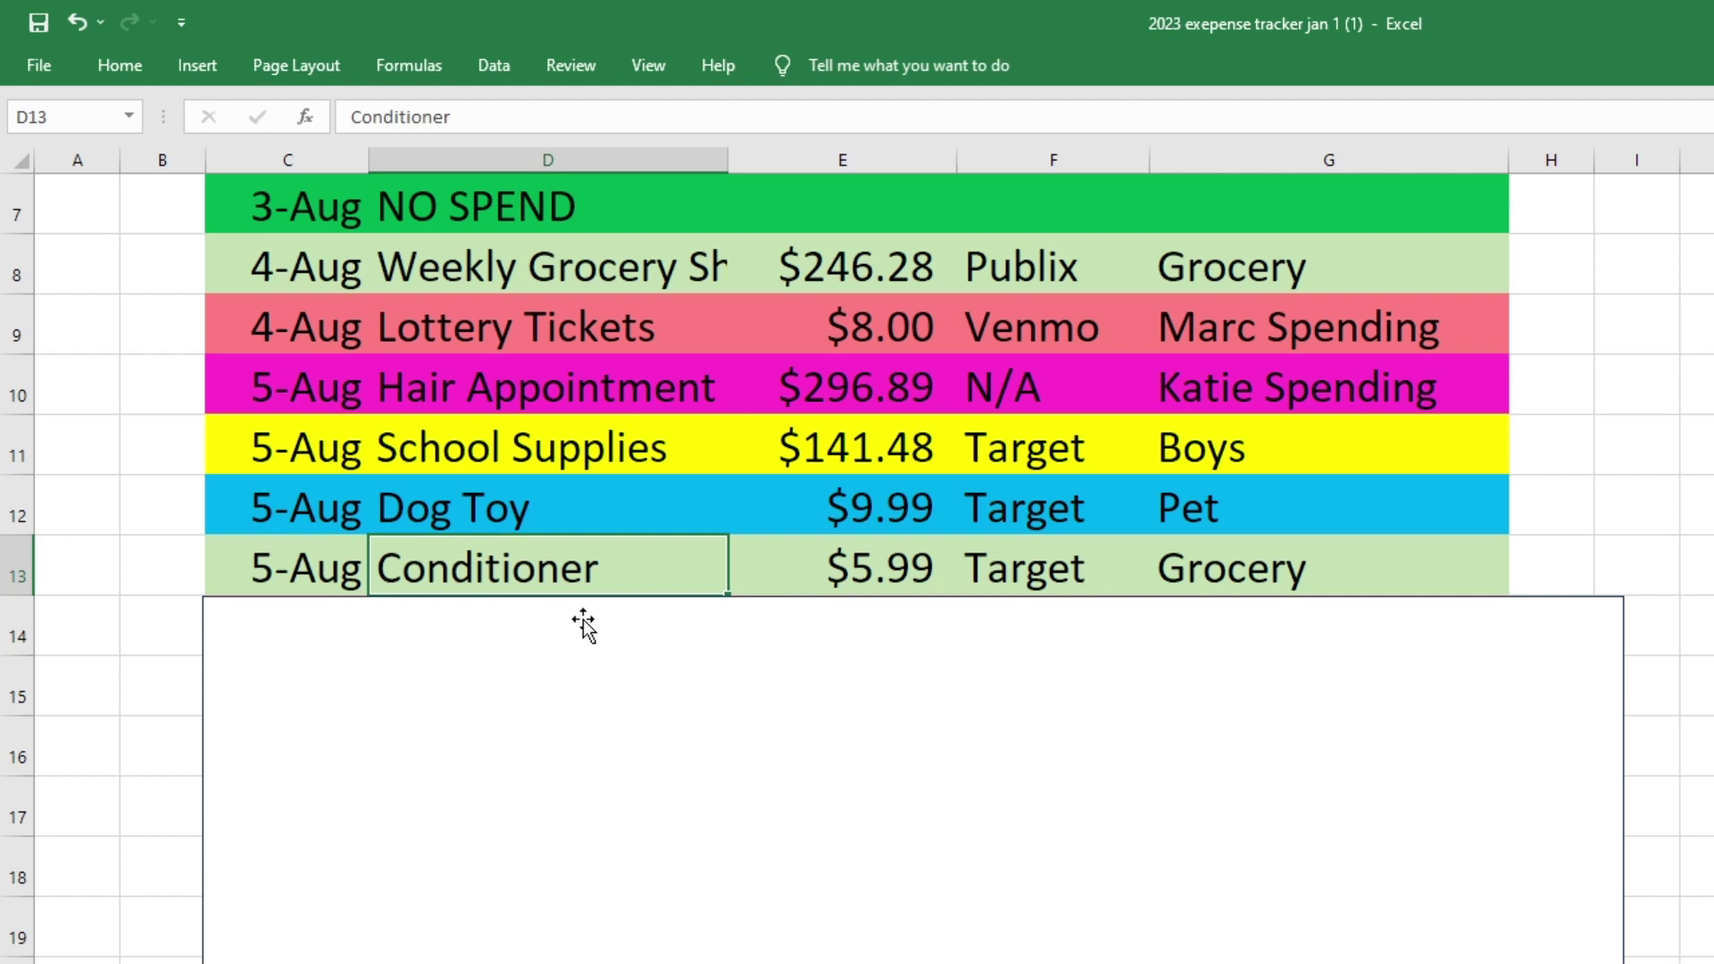
key("Right")
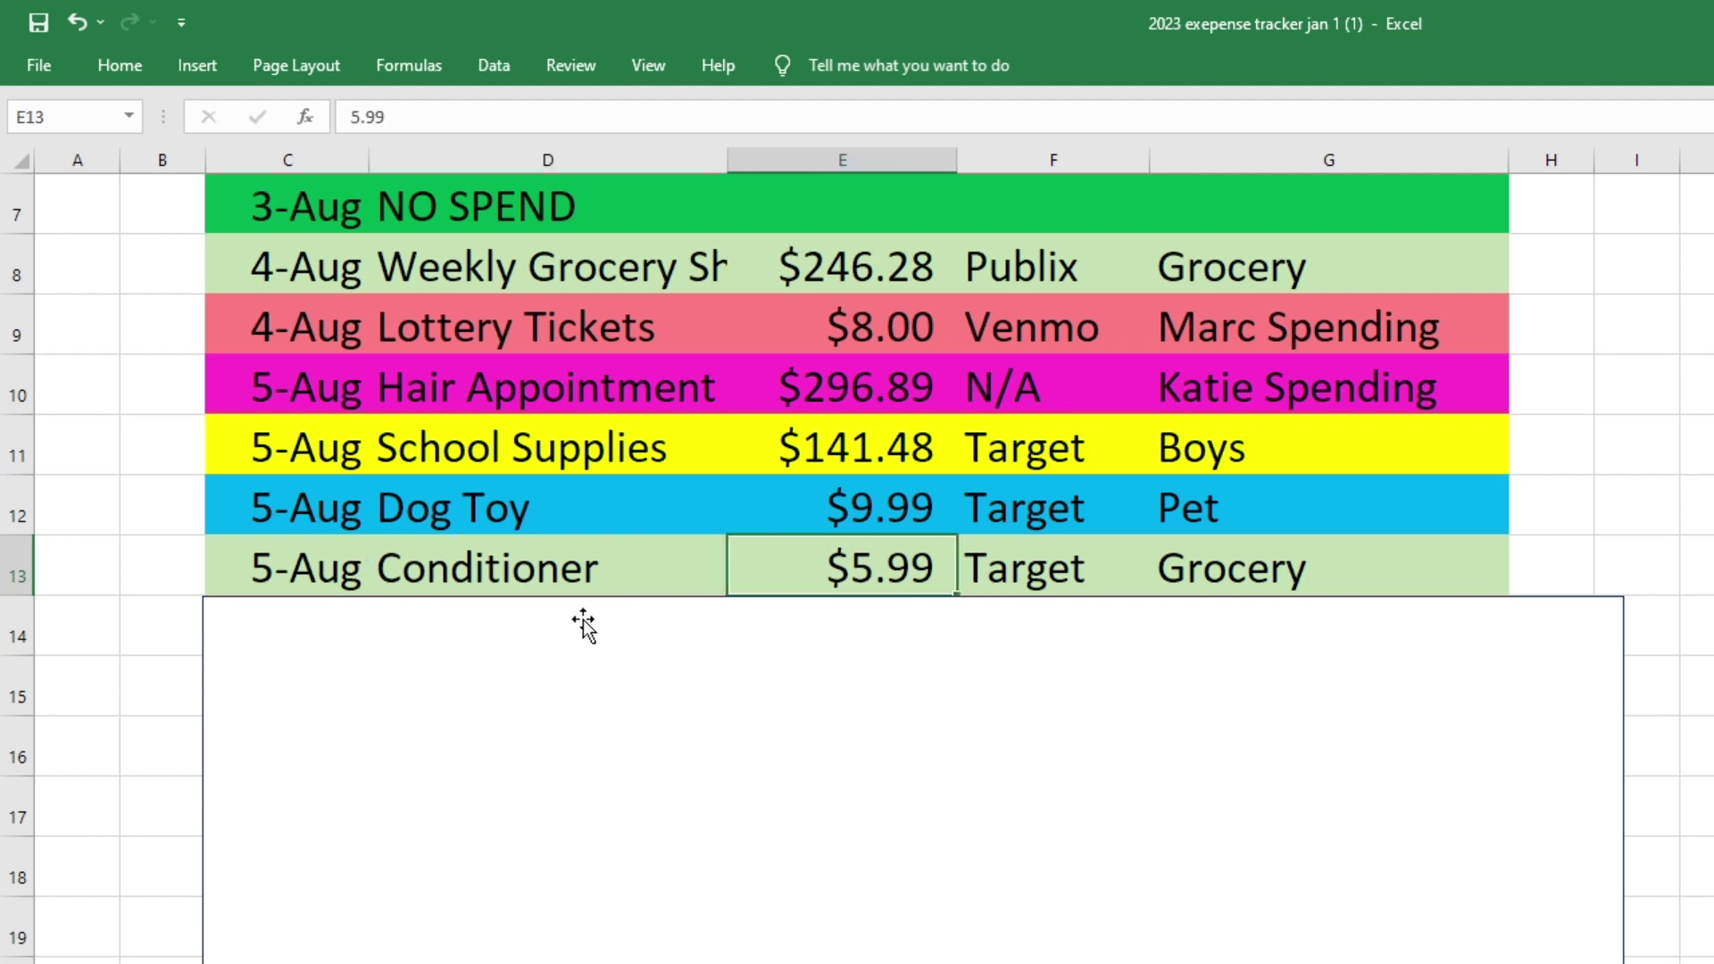
key("Right")
key("Right")
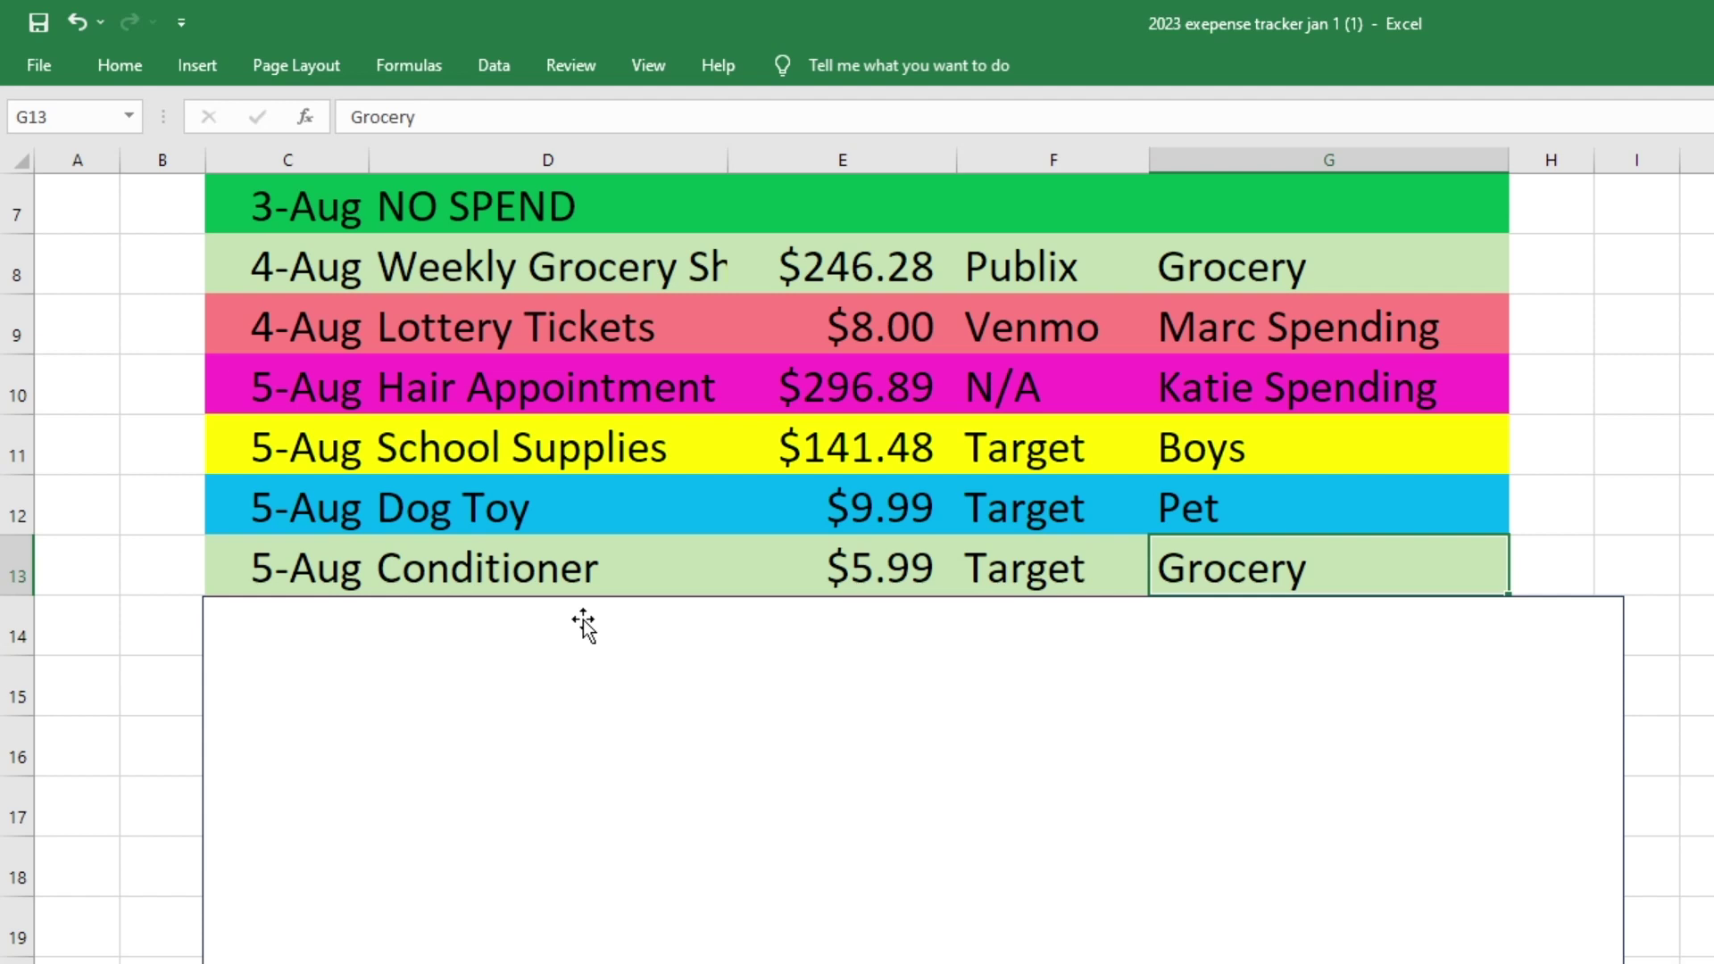
Uncover row 14 by lowering the cover rectangle, and step across the Cards entry starting from its item name
left_click_drag(983, 688, 979, 739)
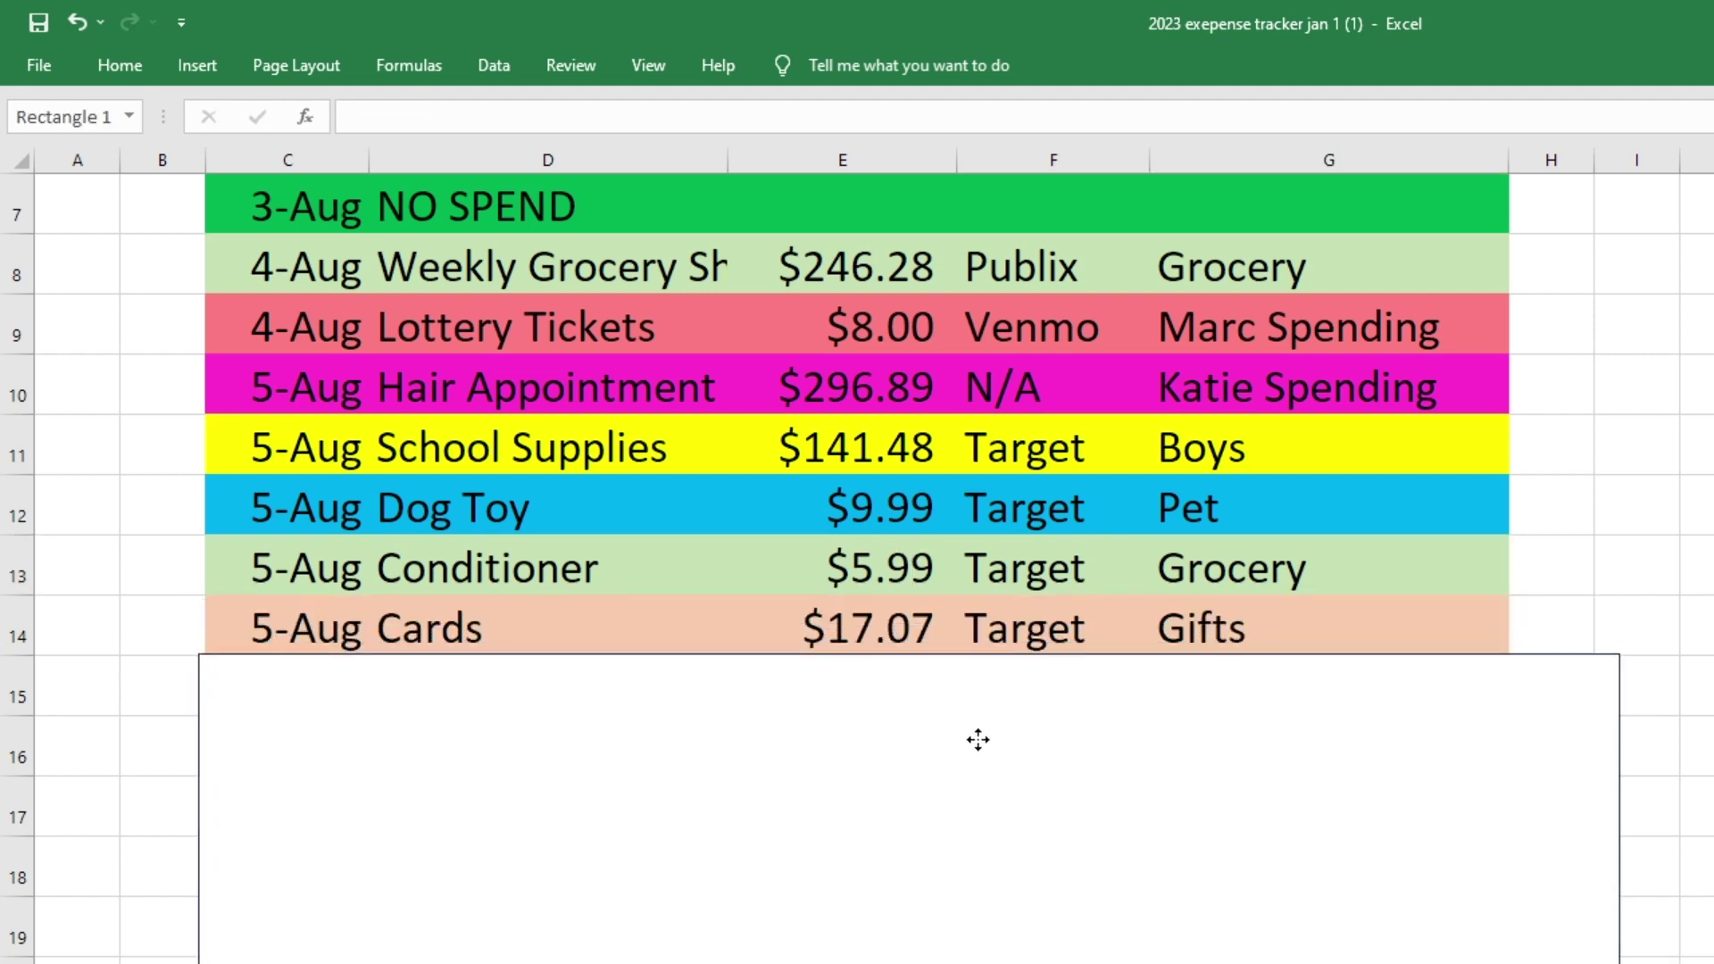
scroll(998, 669, "down", 1)
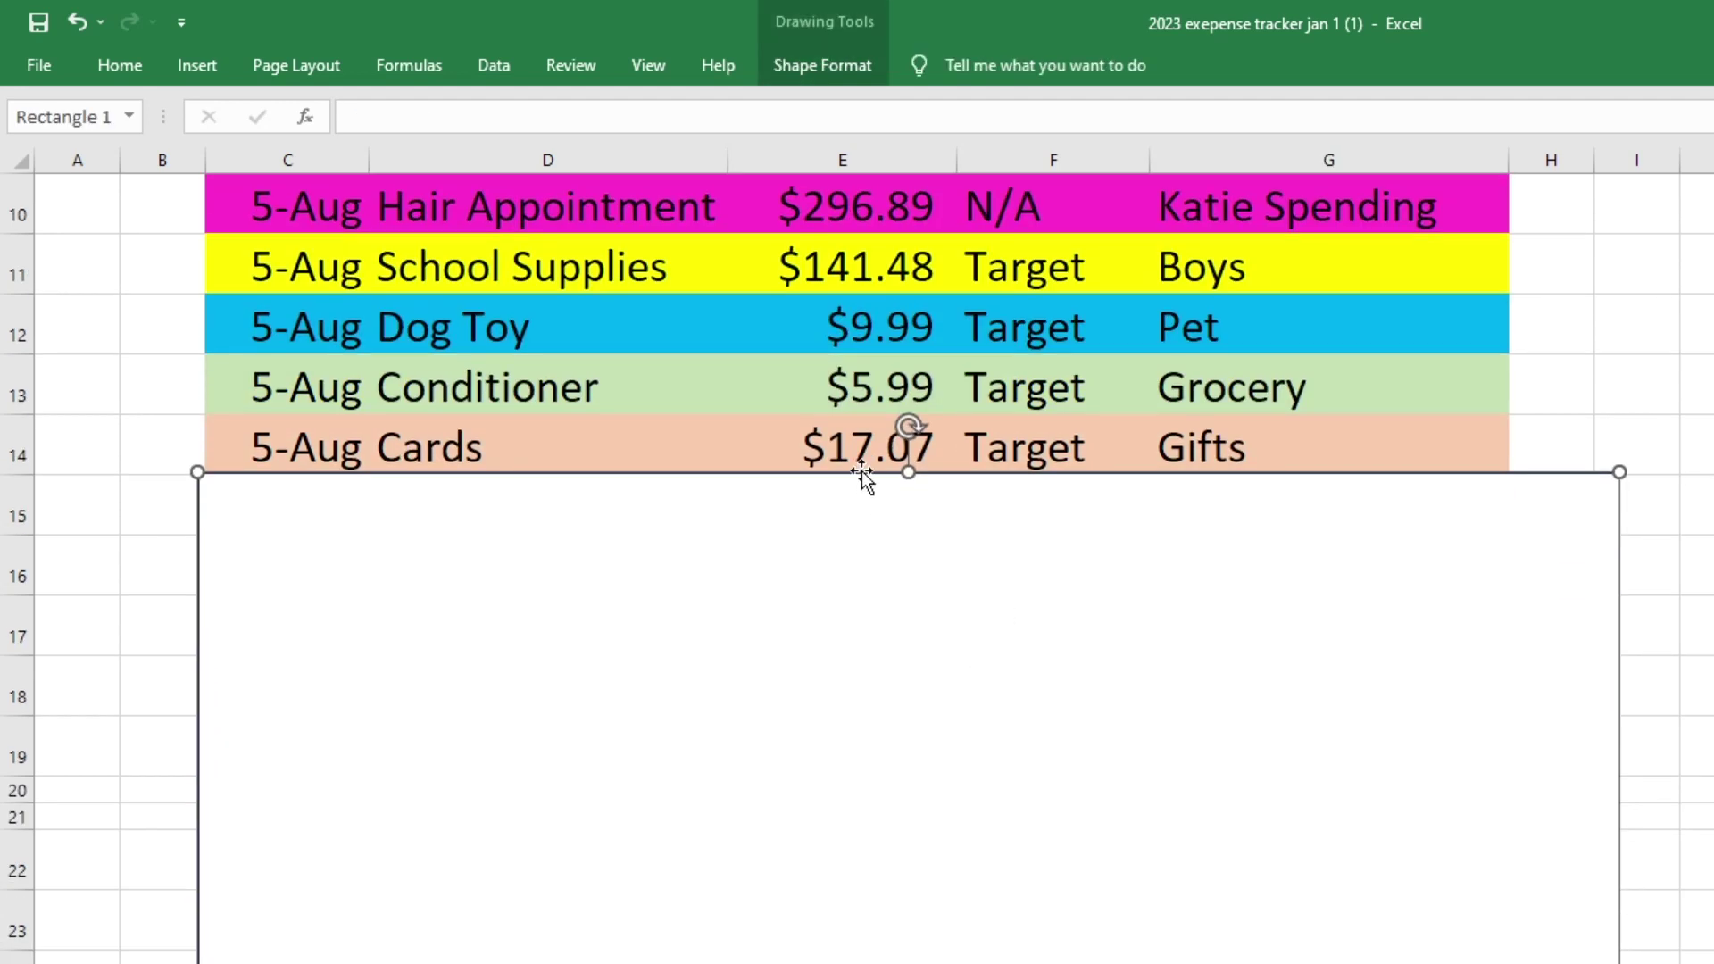
left_click(596, 436)
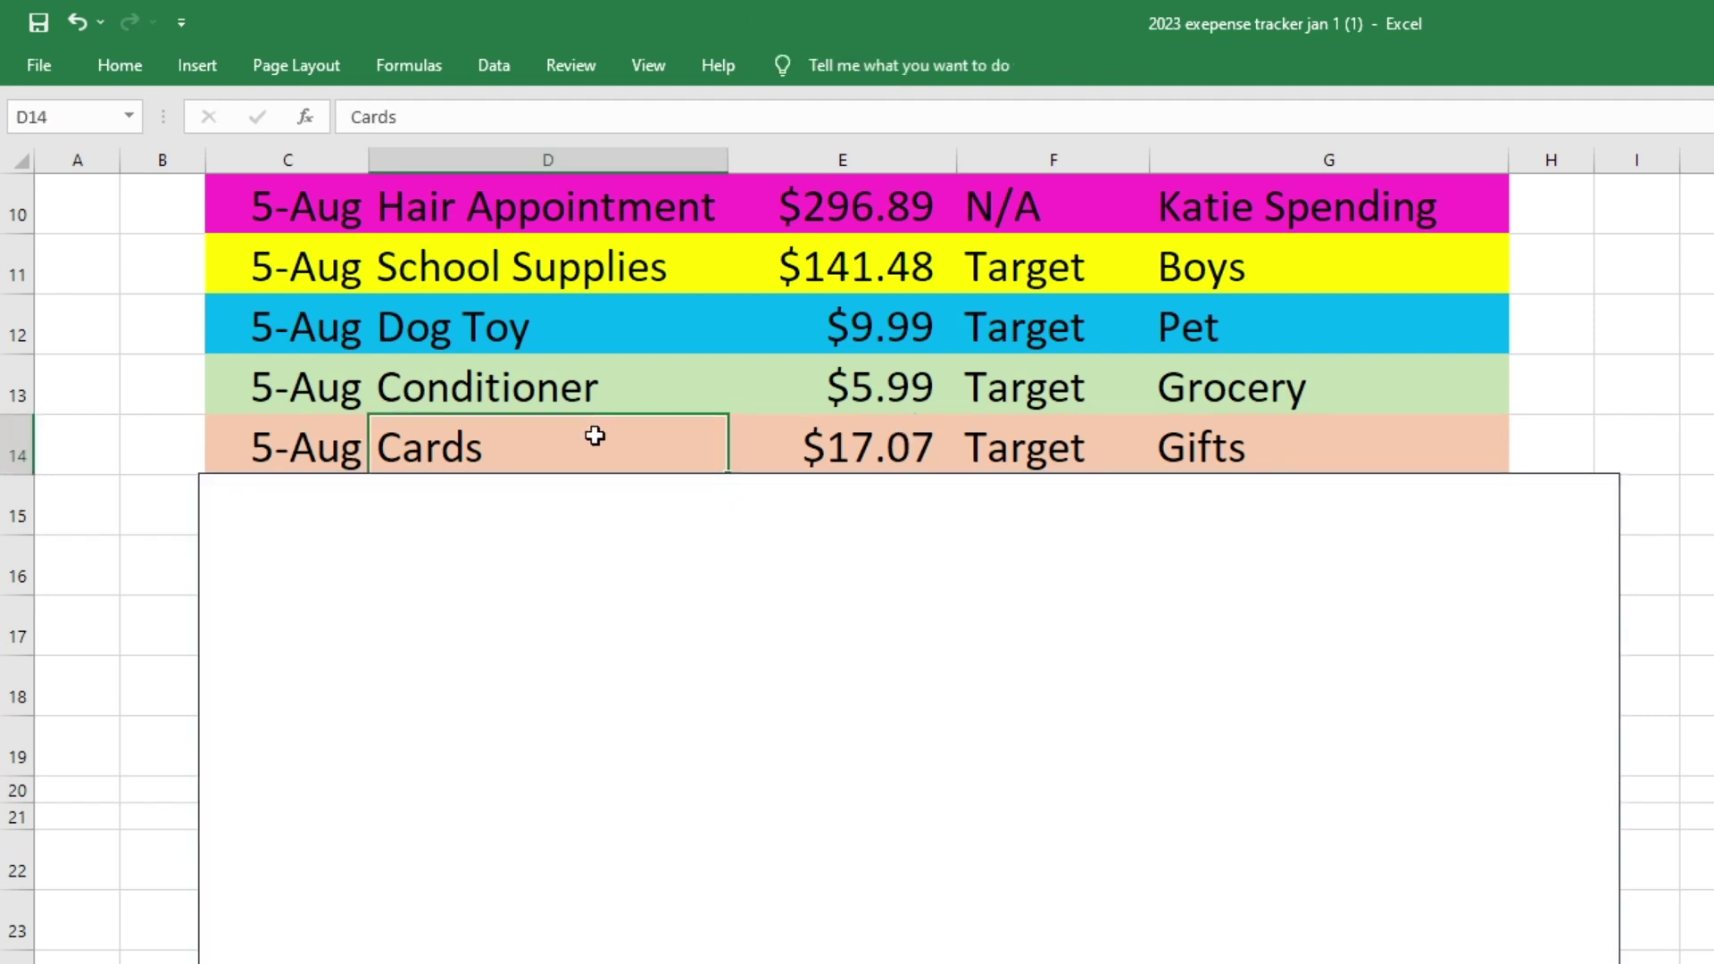
key("Right")
key("Right")
key("Right")
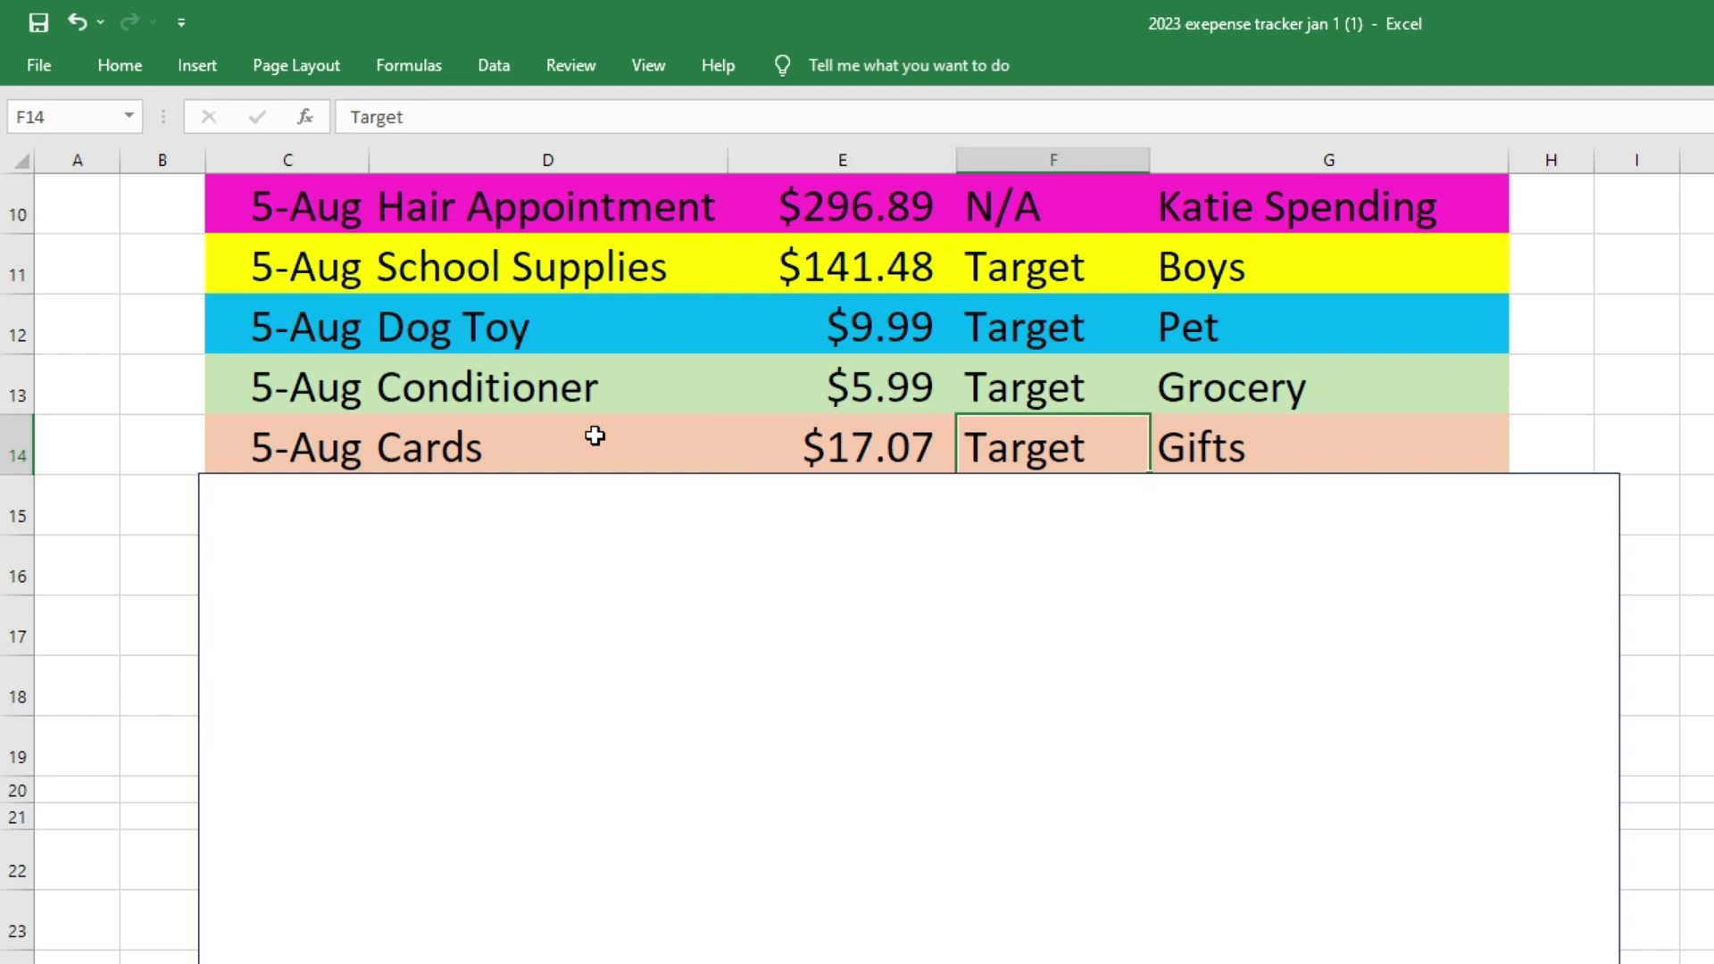
Uncover rows 15 and 16 one at a time with the cover rectangle, going through the Birthday Gift entry and the Chores store
left_click_drag(987, 539, 988, 593)
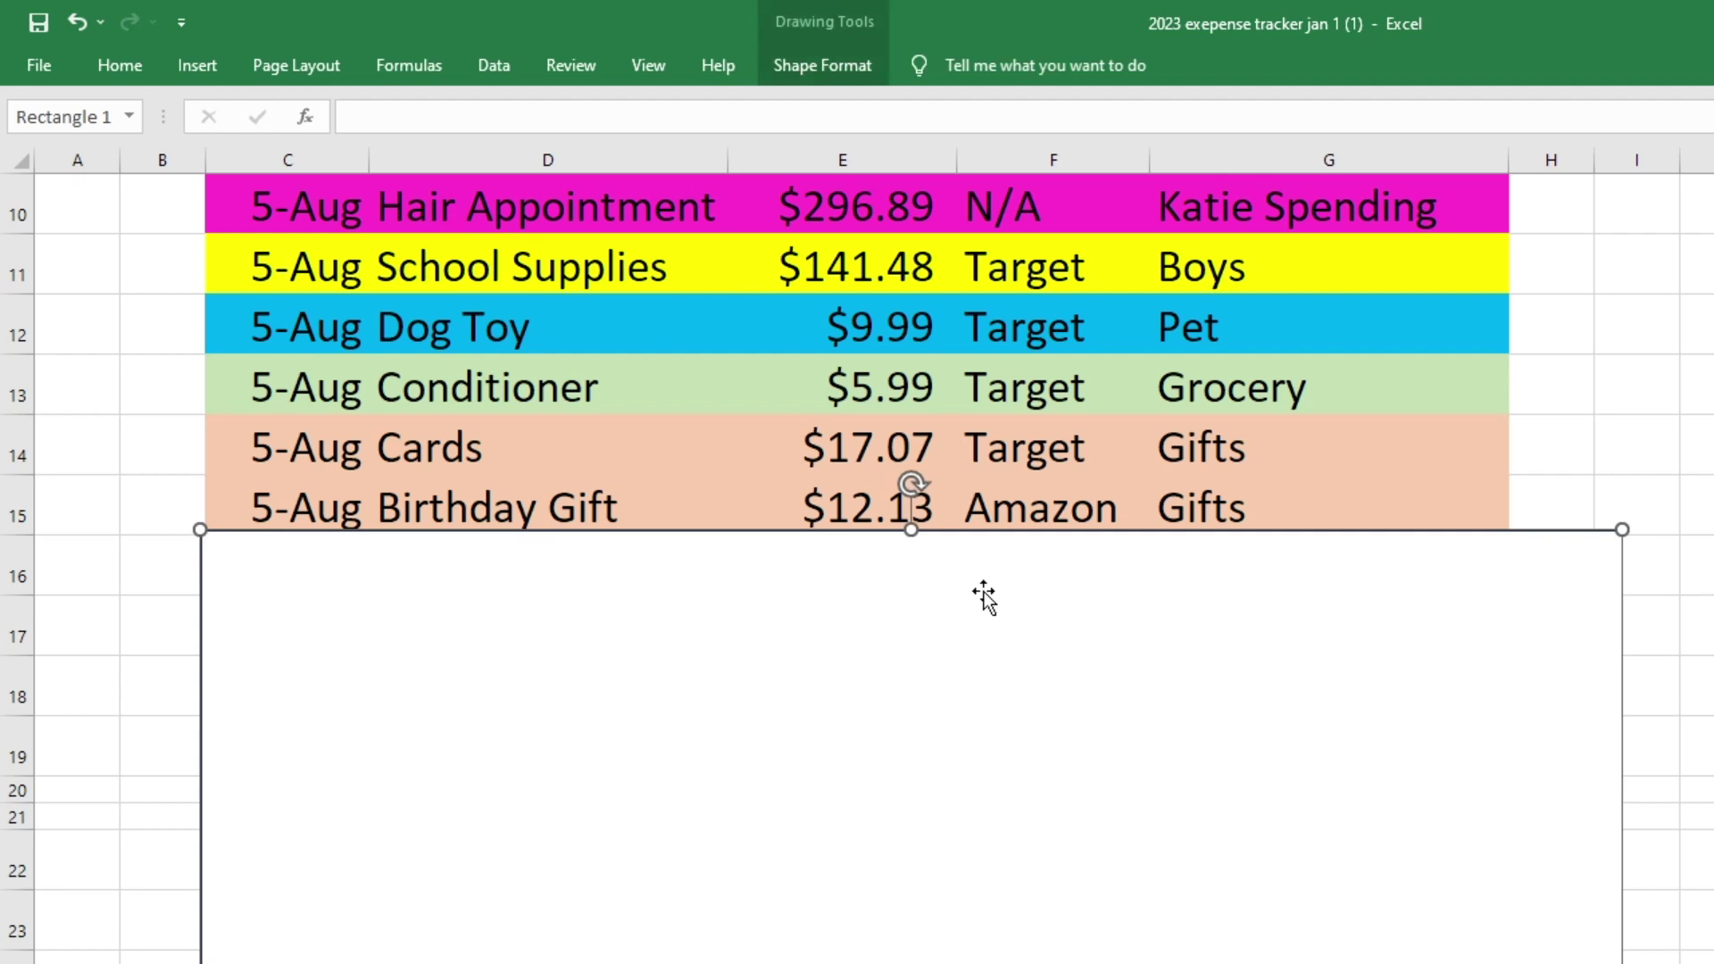
left_click(570, 511)
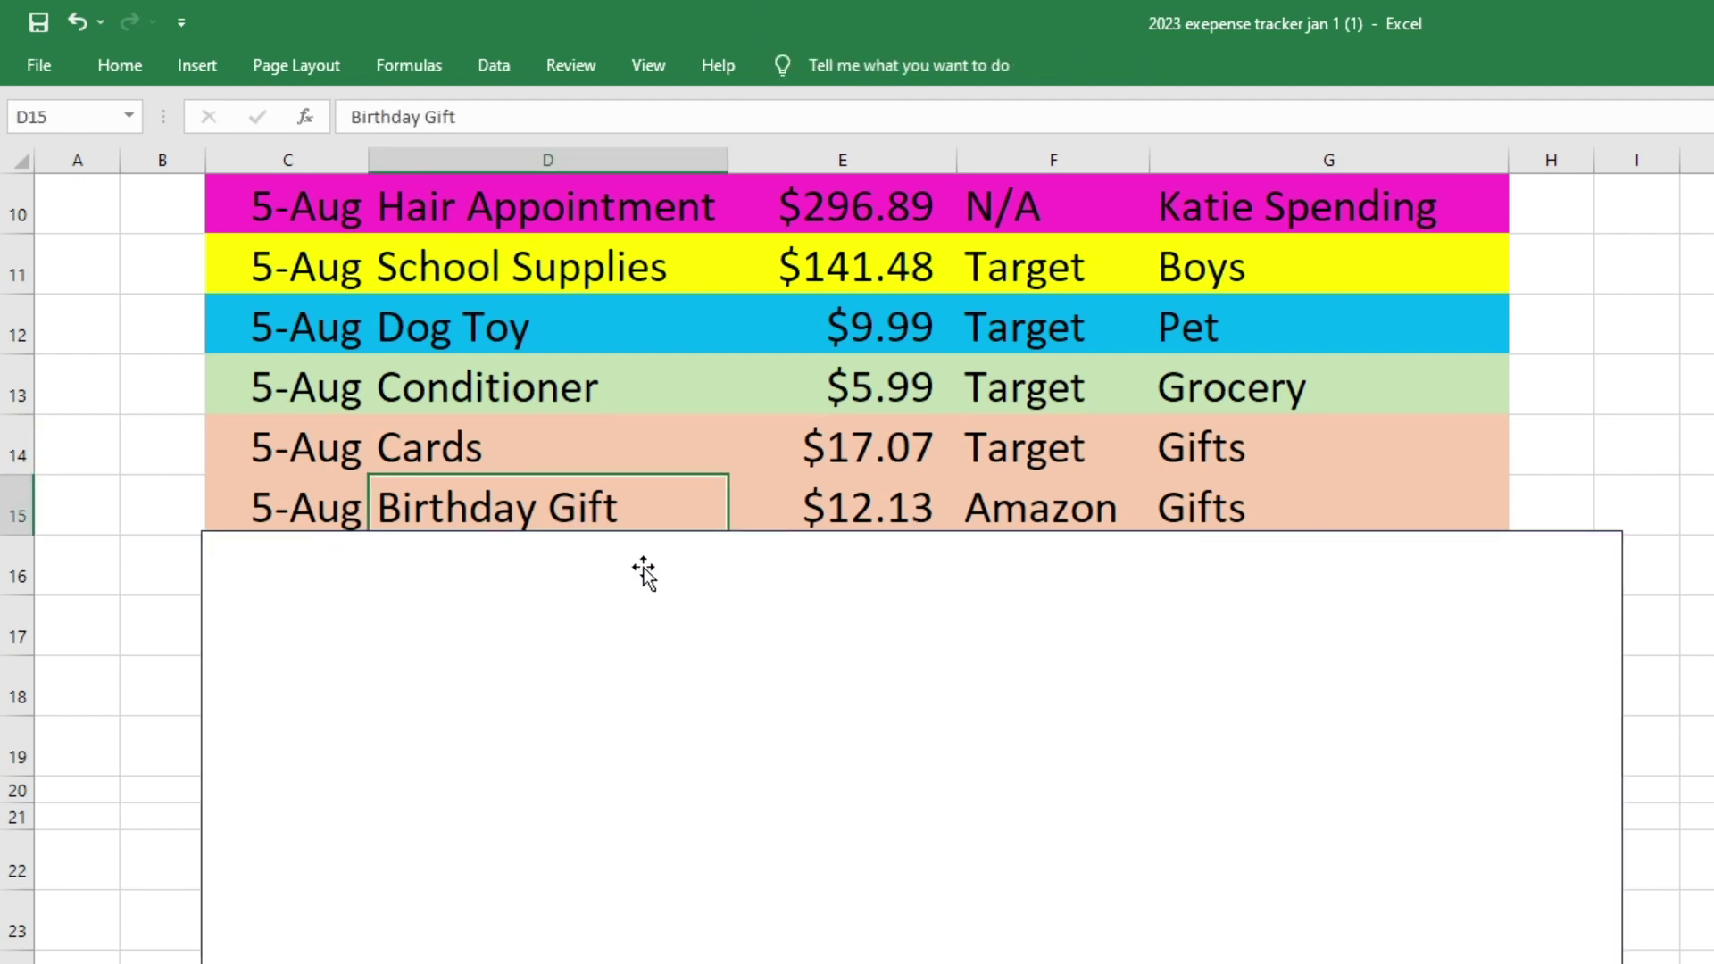
left_click(857, 498)
left_click(1337, 505)
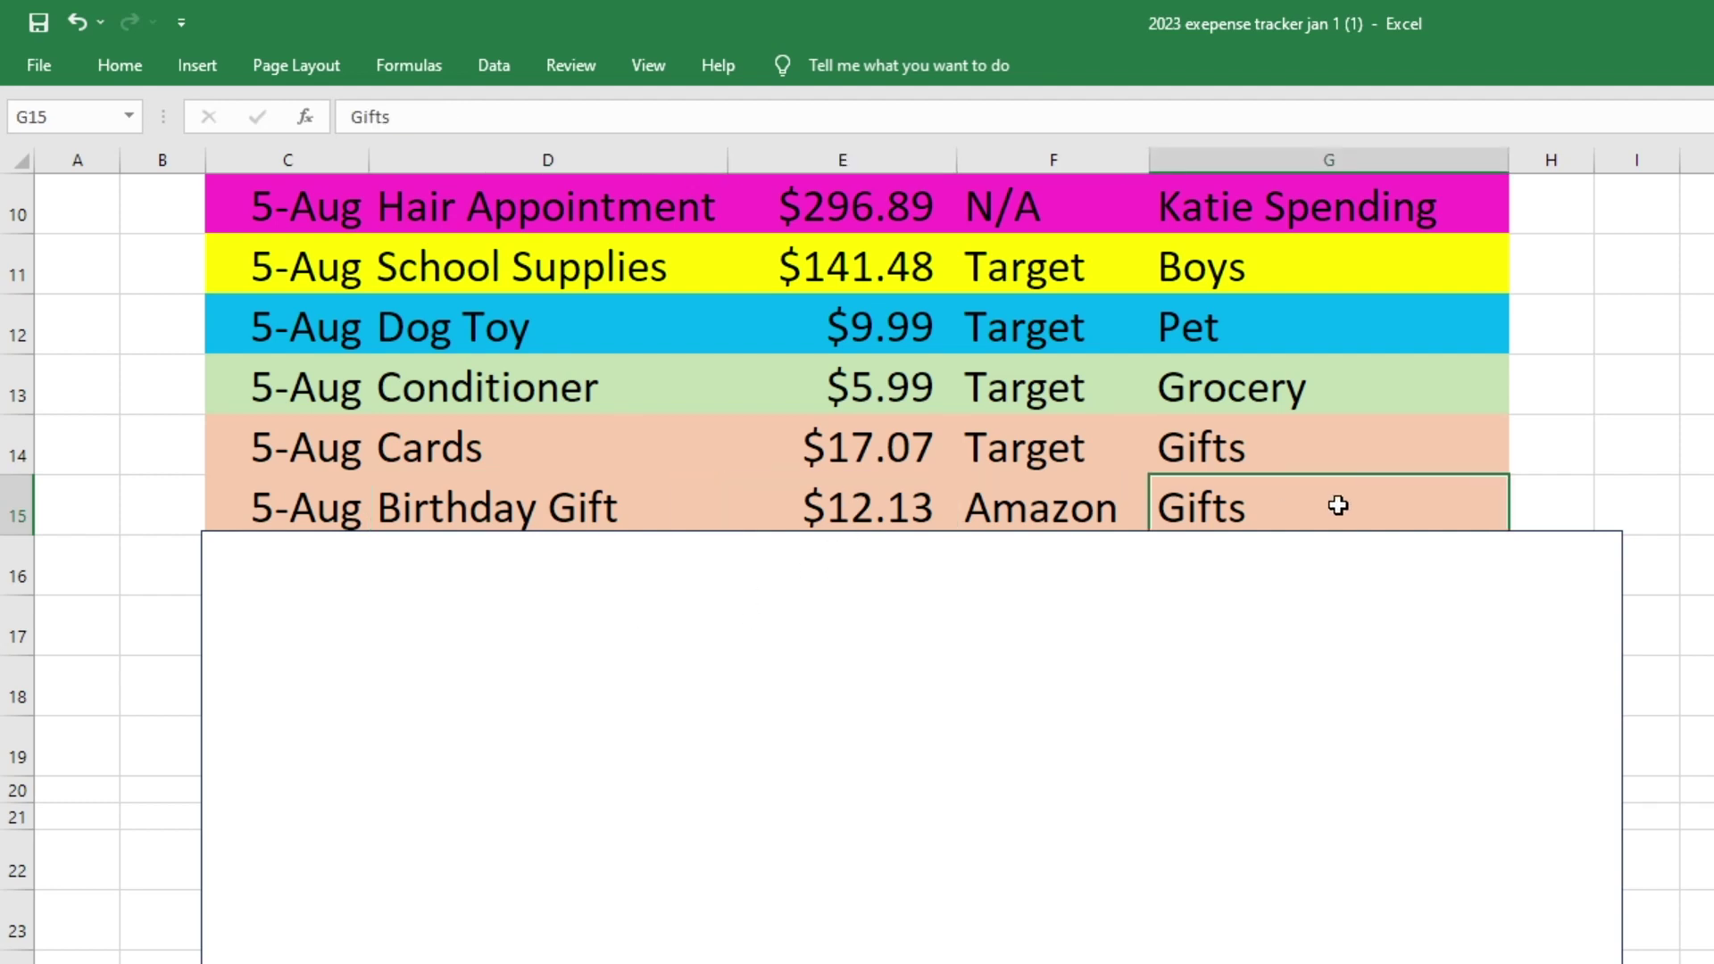
mouse_move(1312, 643)
left_mouse_down()
mouse_move(1301, 669)
mouse_move(1325, 704)
mouse_move(1314, 693)
left_mouse_up()
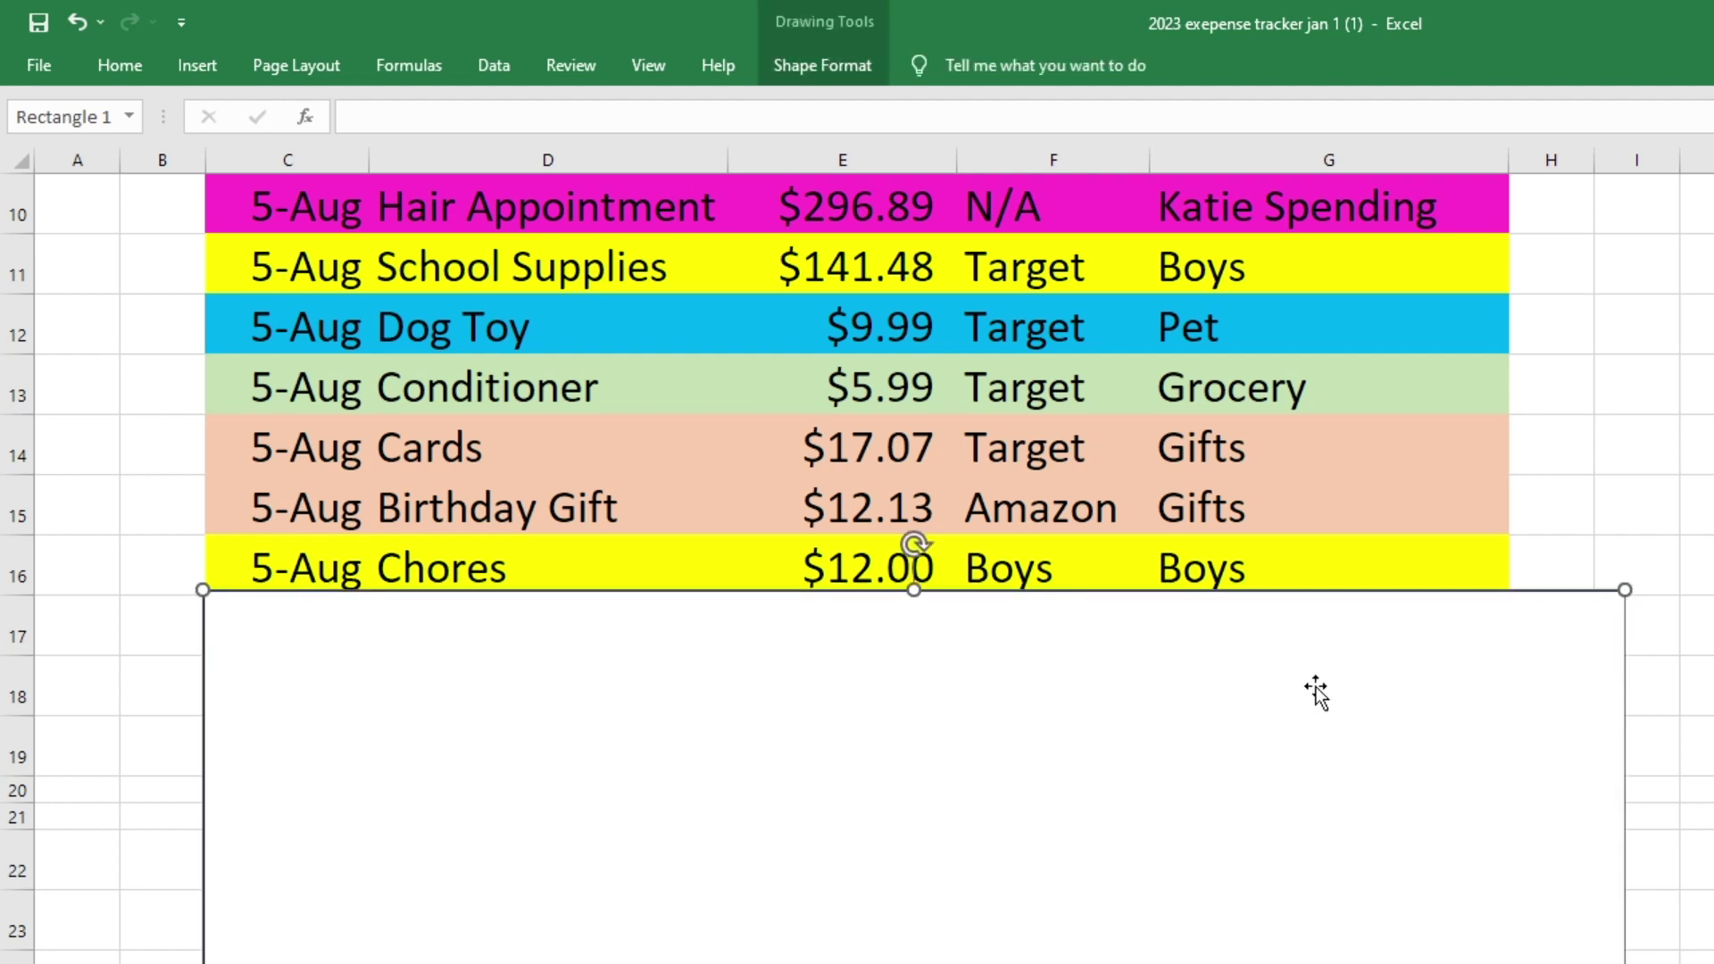
left_click(1067, 566)
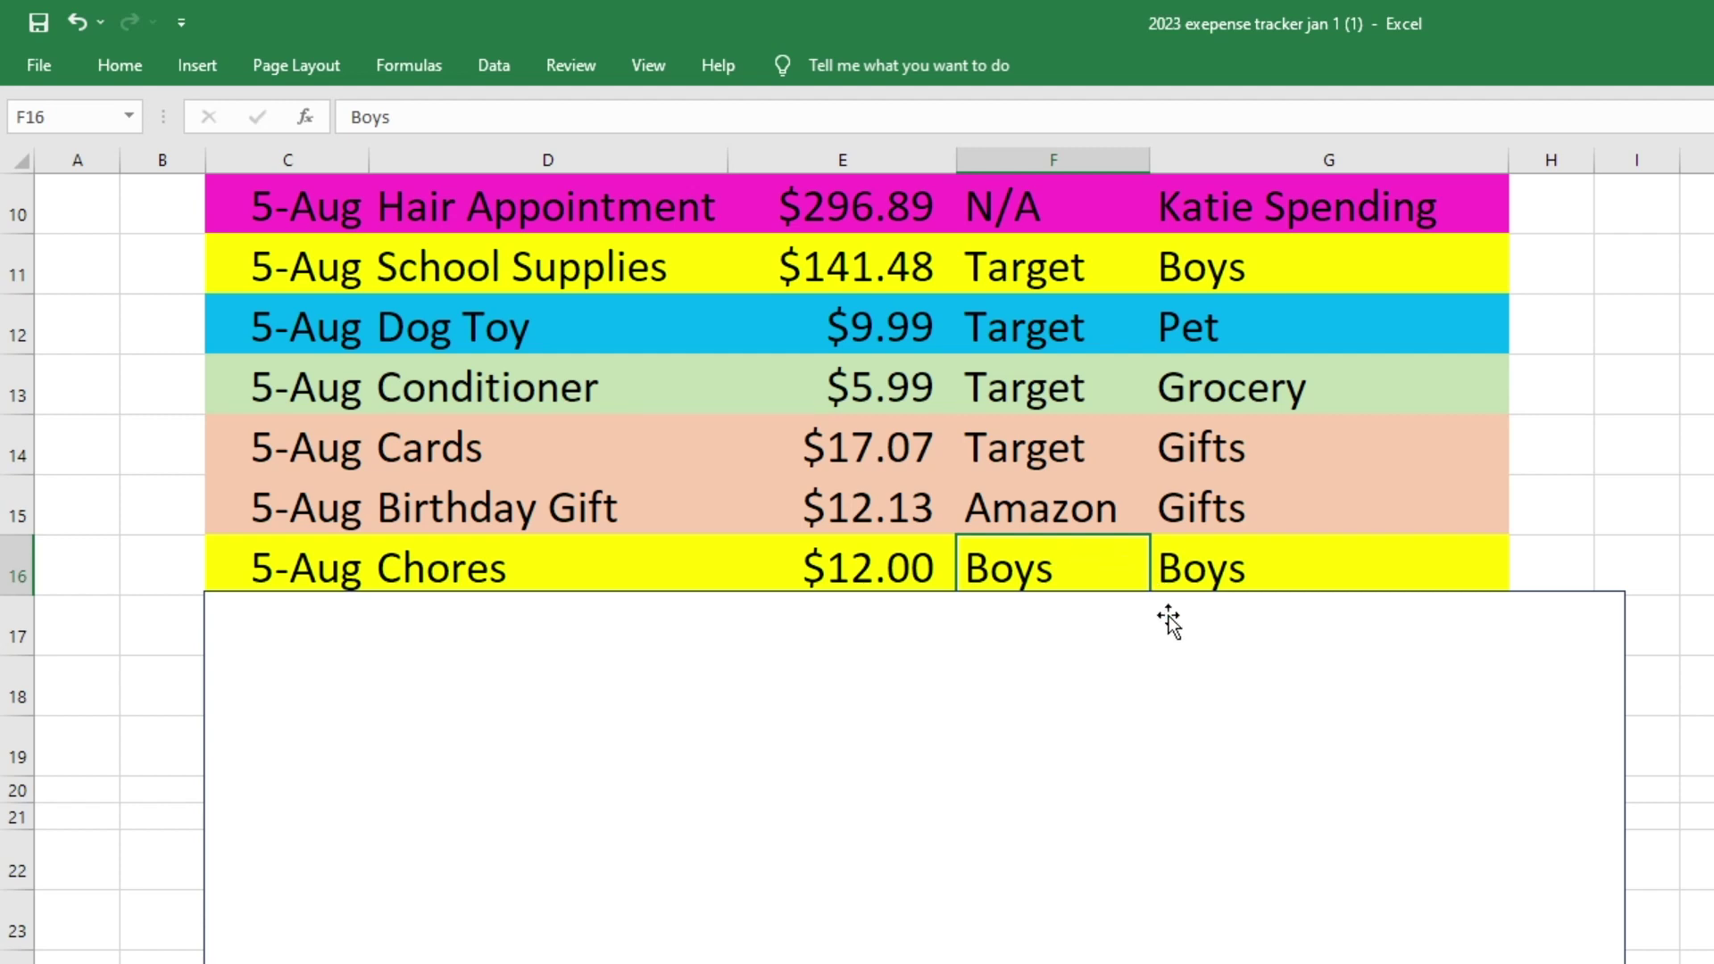
Lower the cover rectangle to uncover rows 17 and 18, and step through the Shu Shu Memos entry from item to budget category
left_click_drag(1260, 591, 1232, 620)
scroll(1217, 567, "down", 1)
left_click_drag(1177, 533, 1159, 662)
left_click(575, 494)
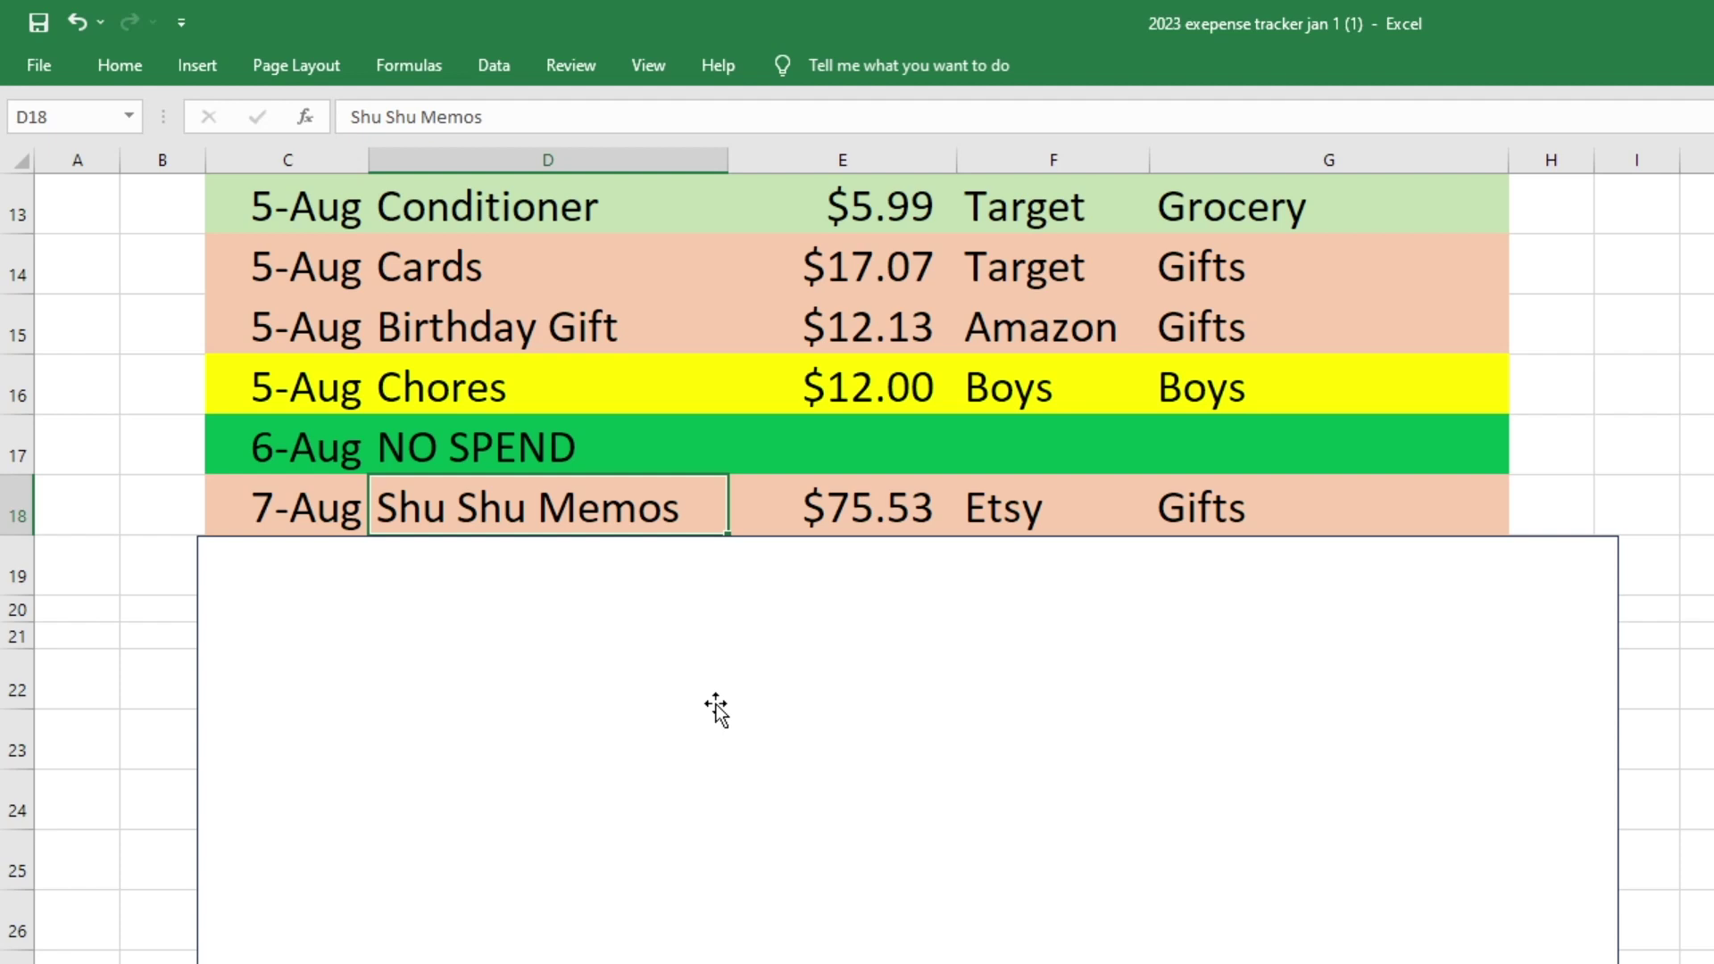
left_click(842, 530)
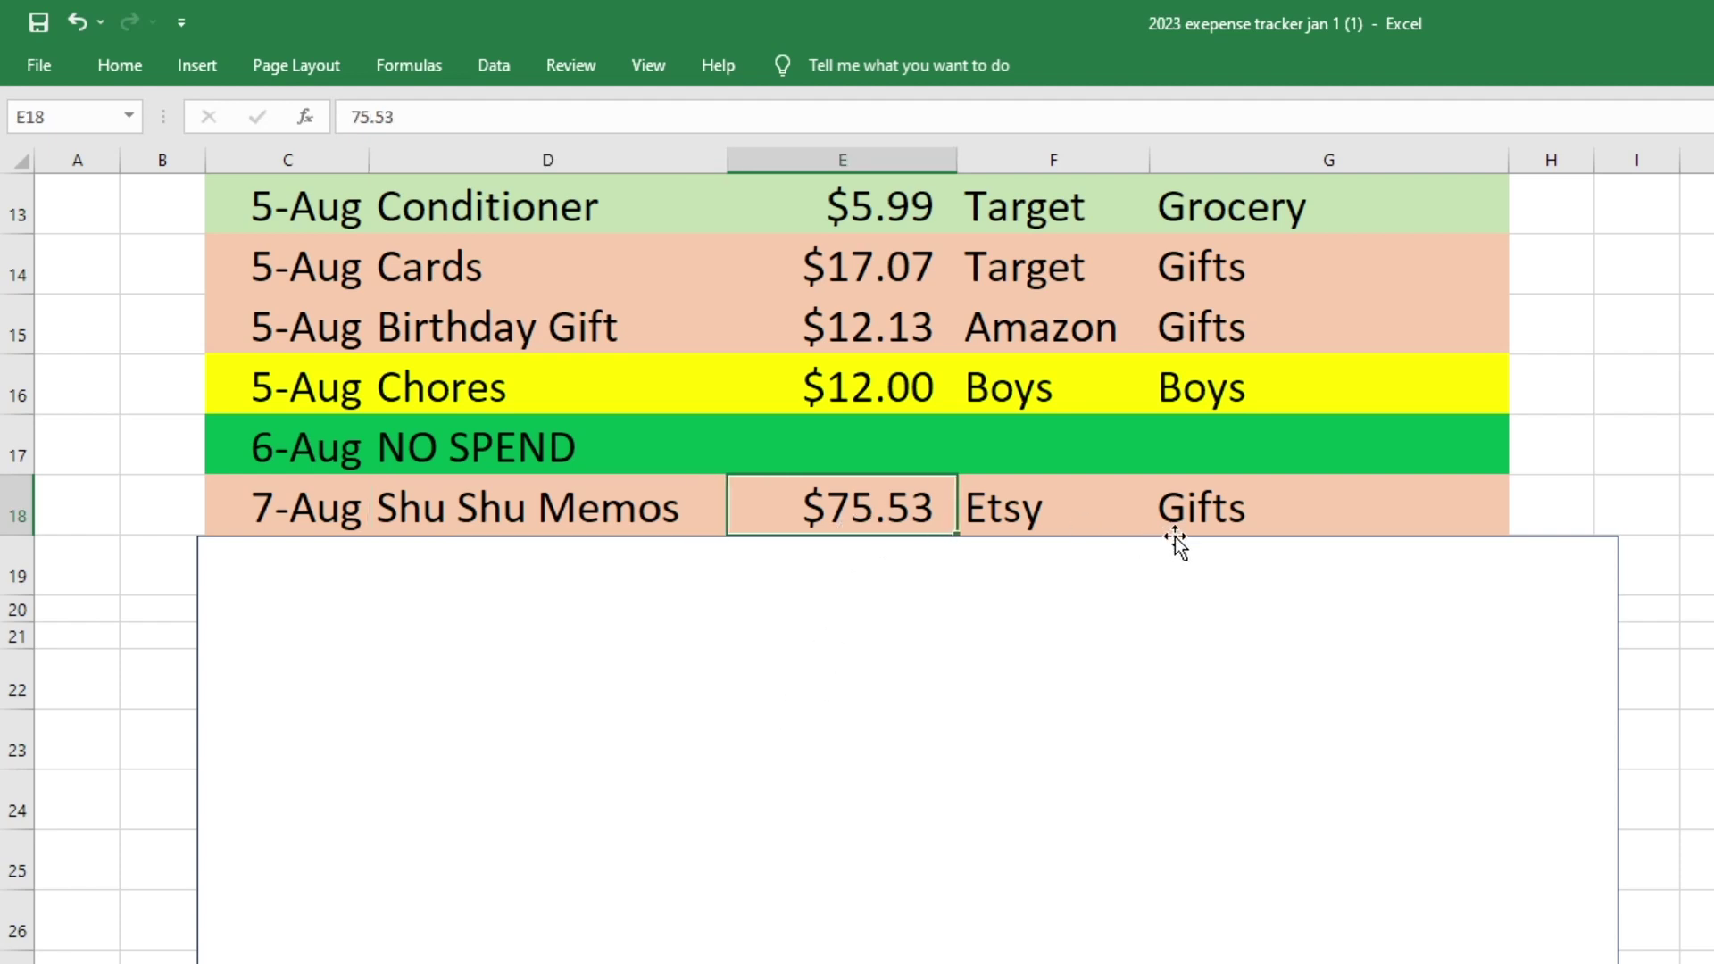
left_click(1087, 509)
left_click(1232, 508)
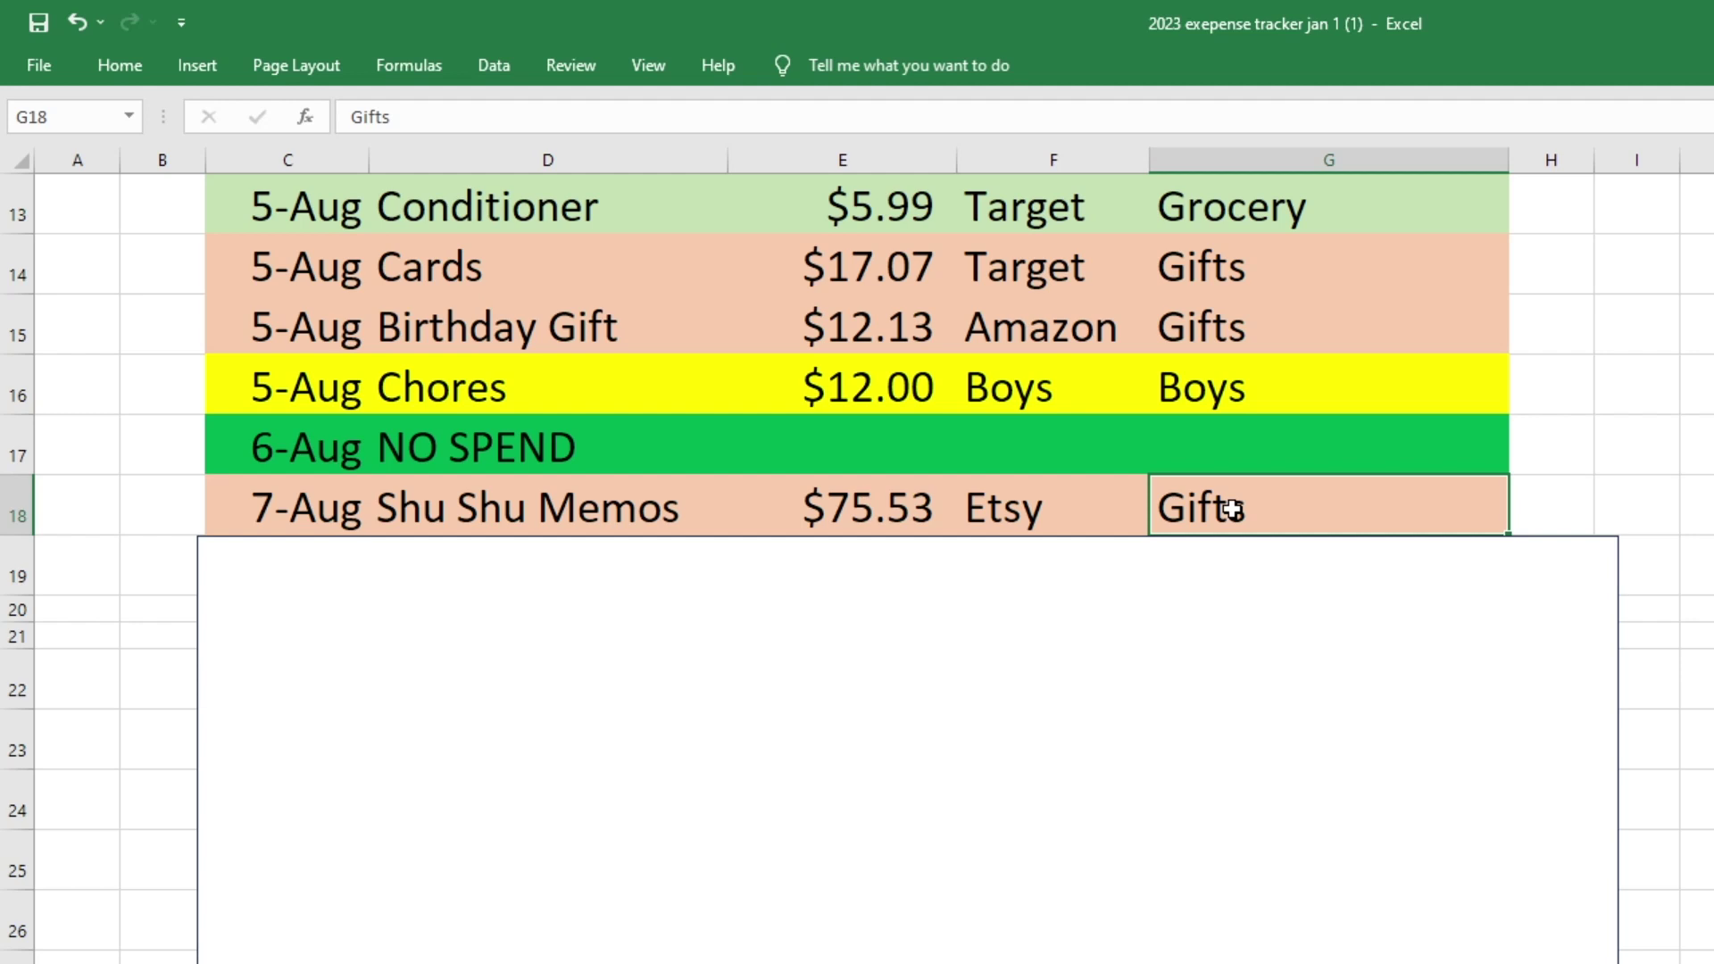
In the weekly budget summary, lower the blue cover rectangle below the Grocery row and go through its Starting and Week 1 amounts
scroll(1276, 550, "up", 4)
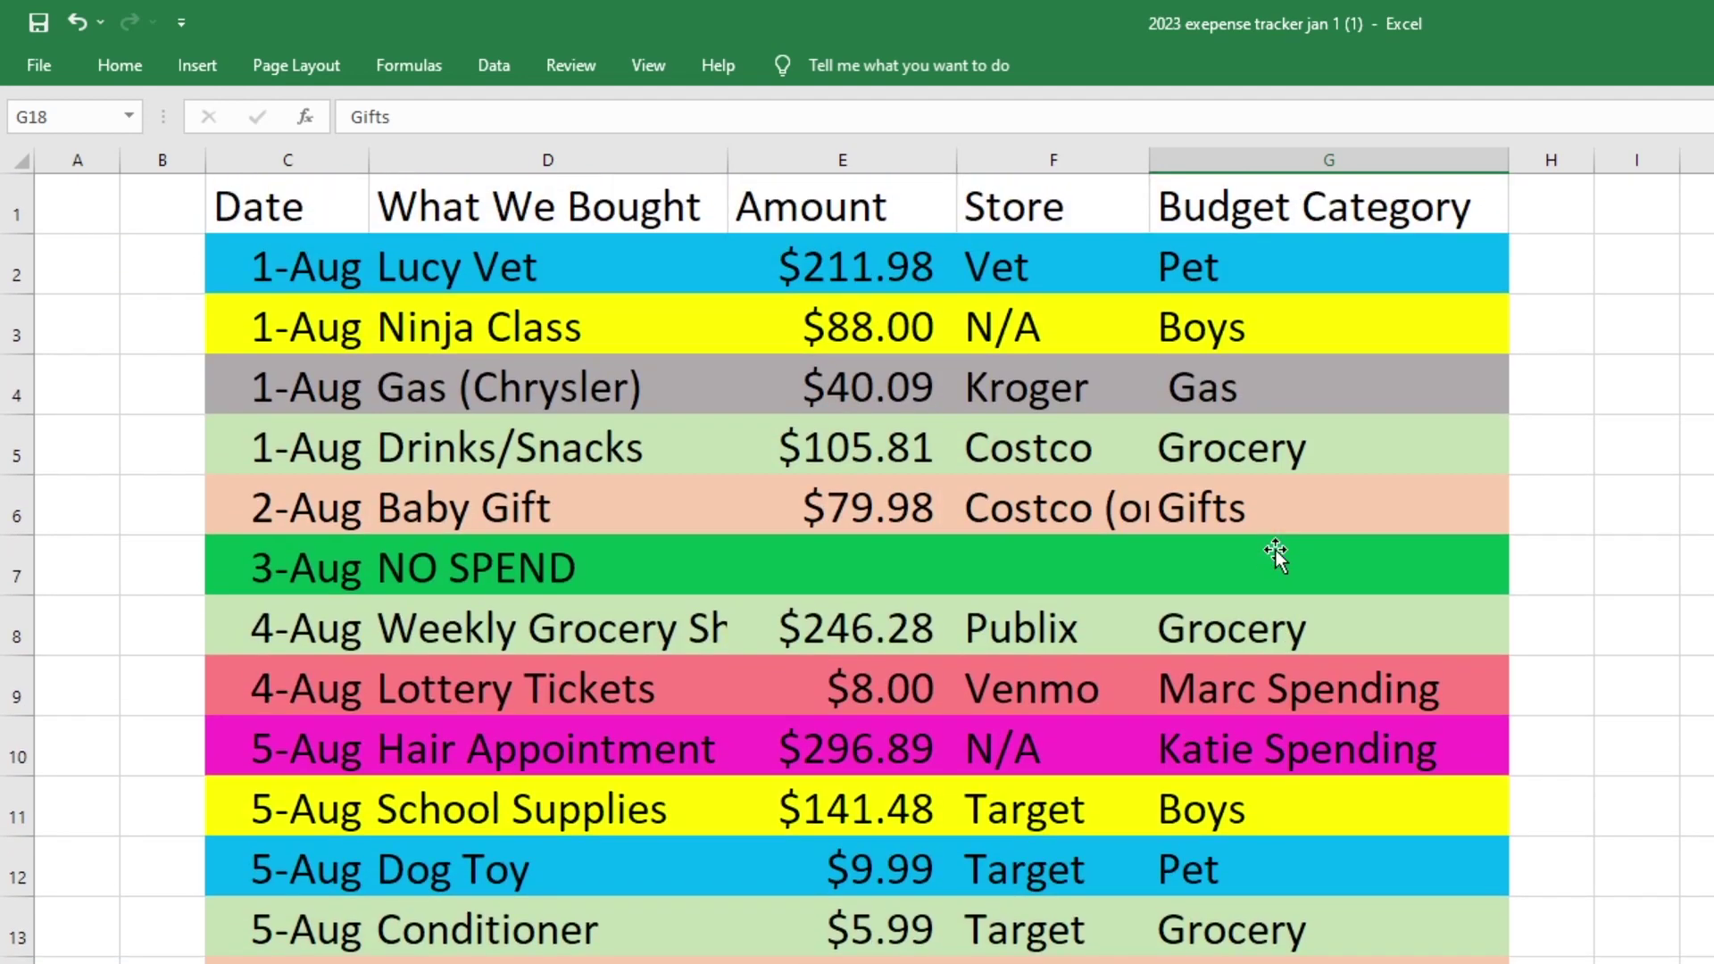
scroll(1276, 550, "down", 1)
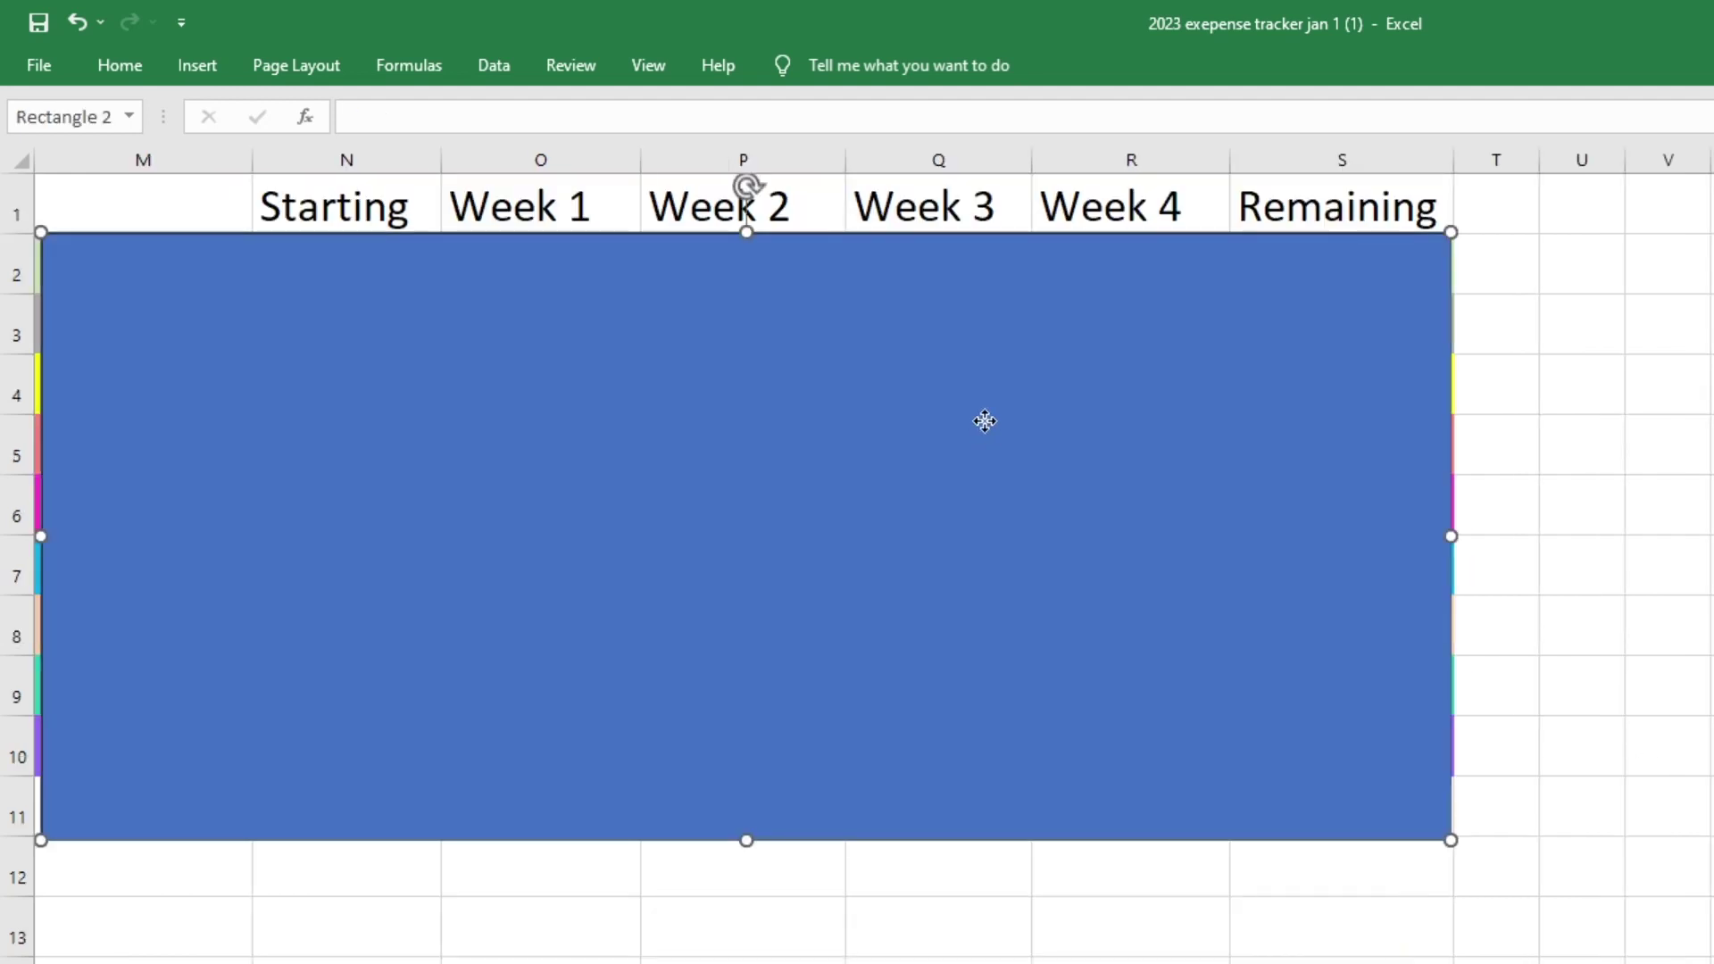
left_click_drag(982, 420, 979, 479)
left_click(357, 267)
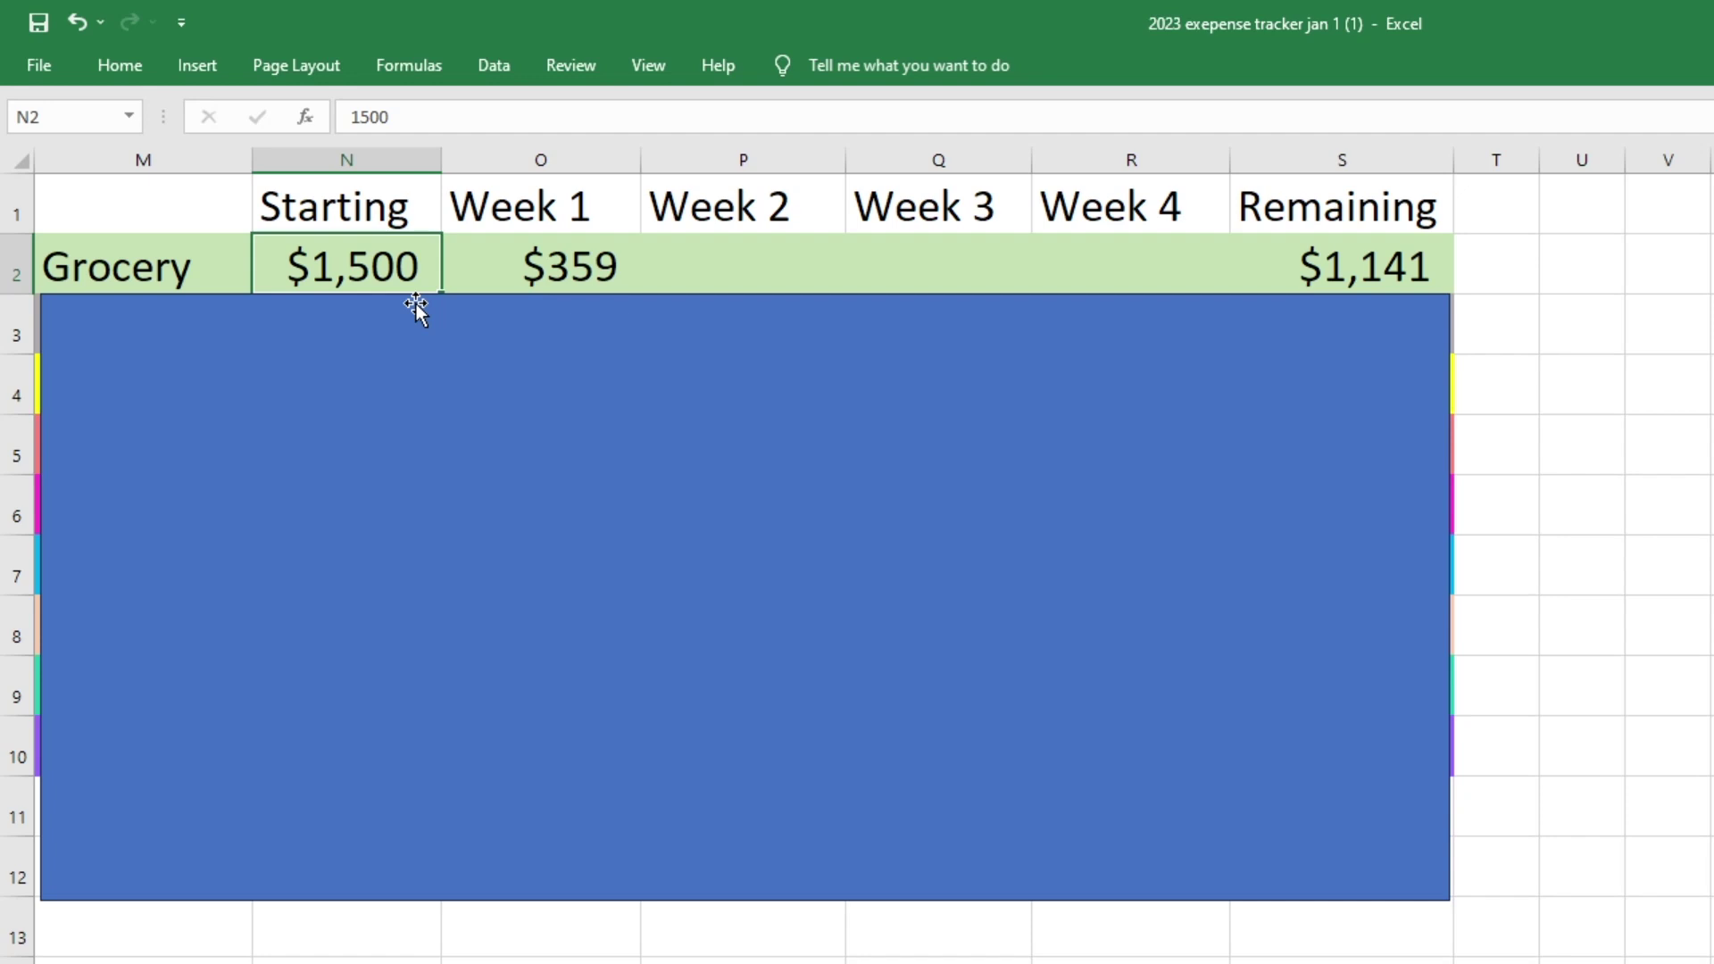
key("Right")
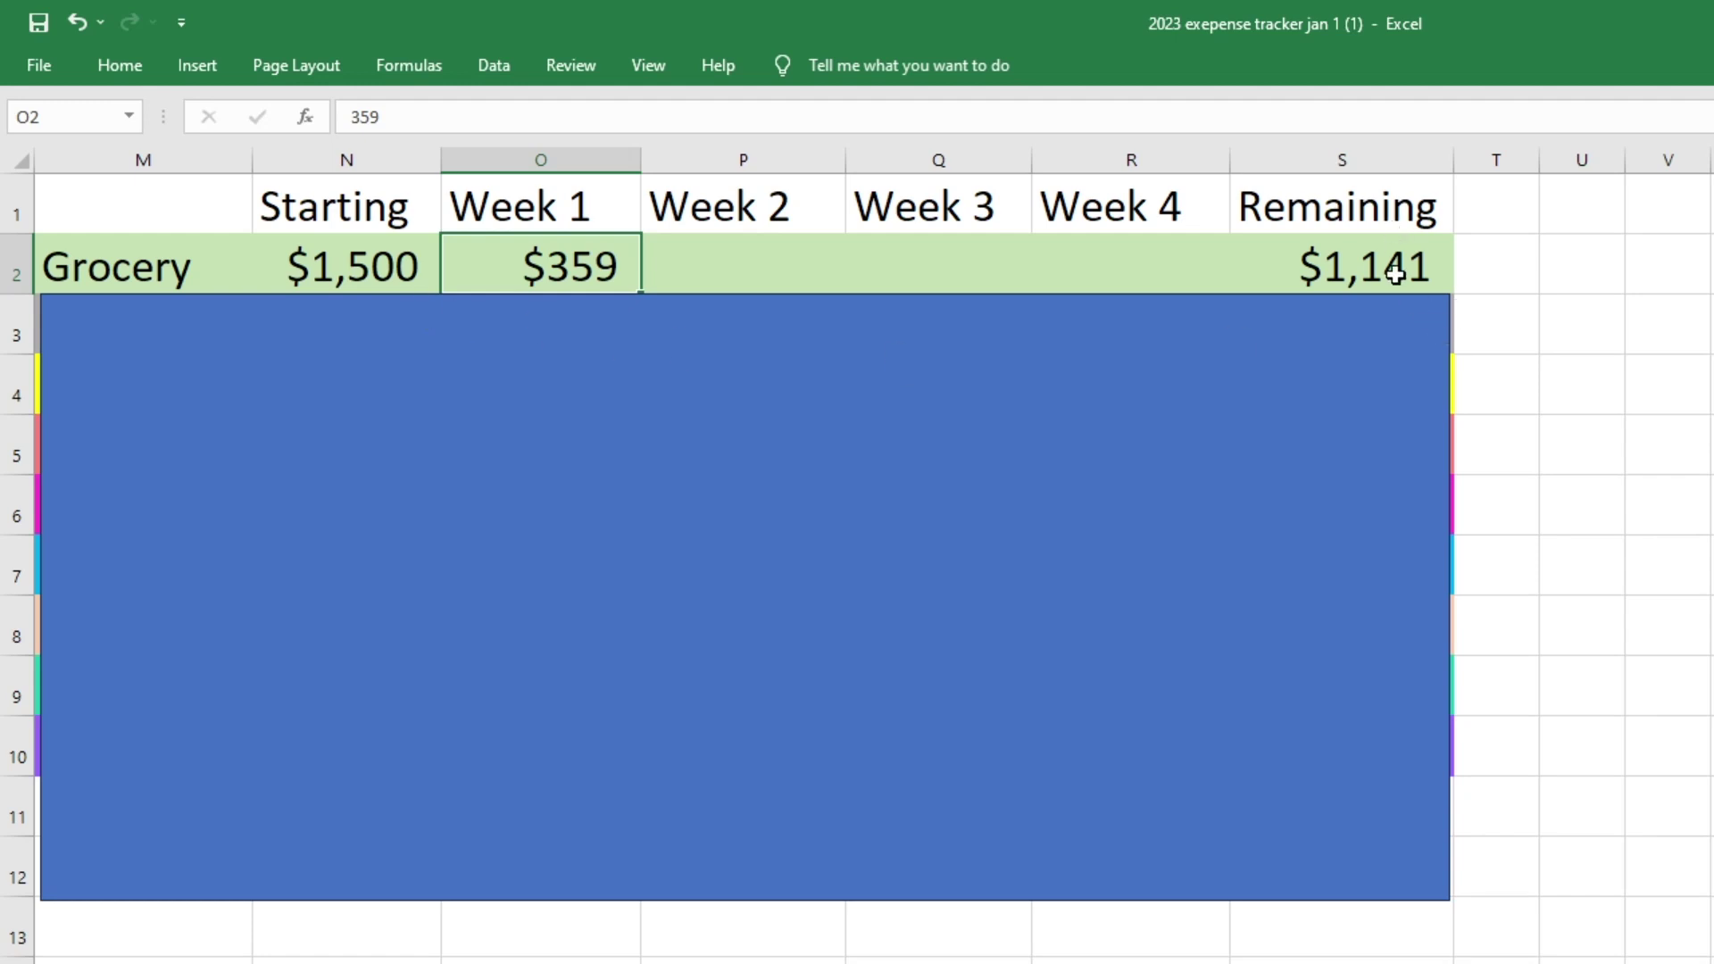
Uncover the Gas row of the budget summary by lowering the blue rectangle, and go through its Starting and Week 1 amounts
left_click_drag(1261, 363, 1255, 426)
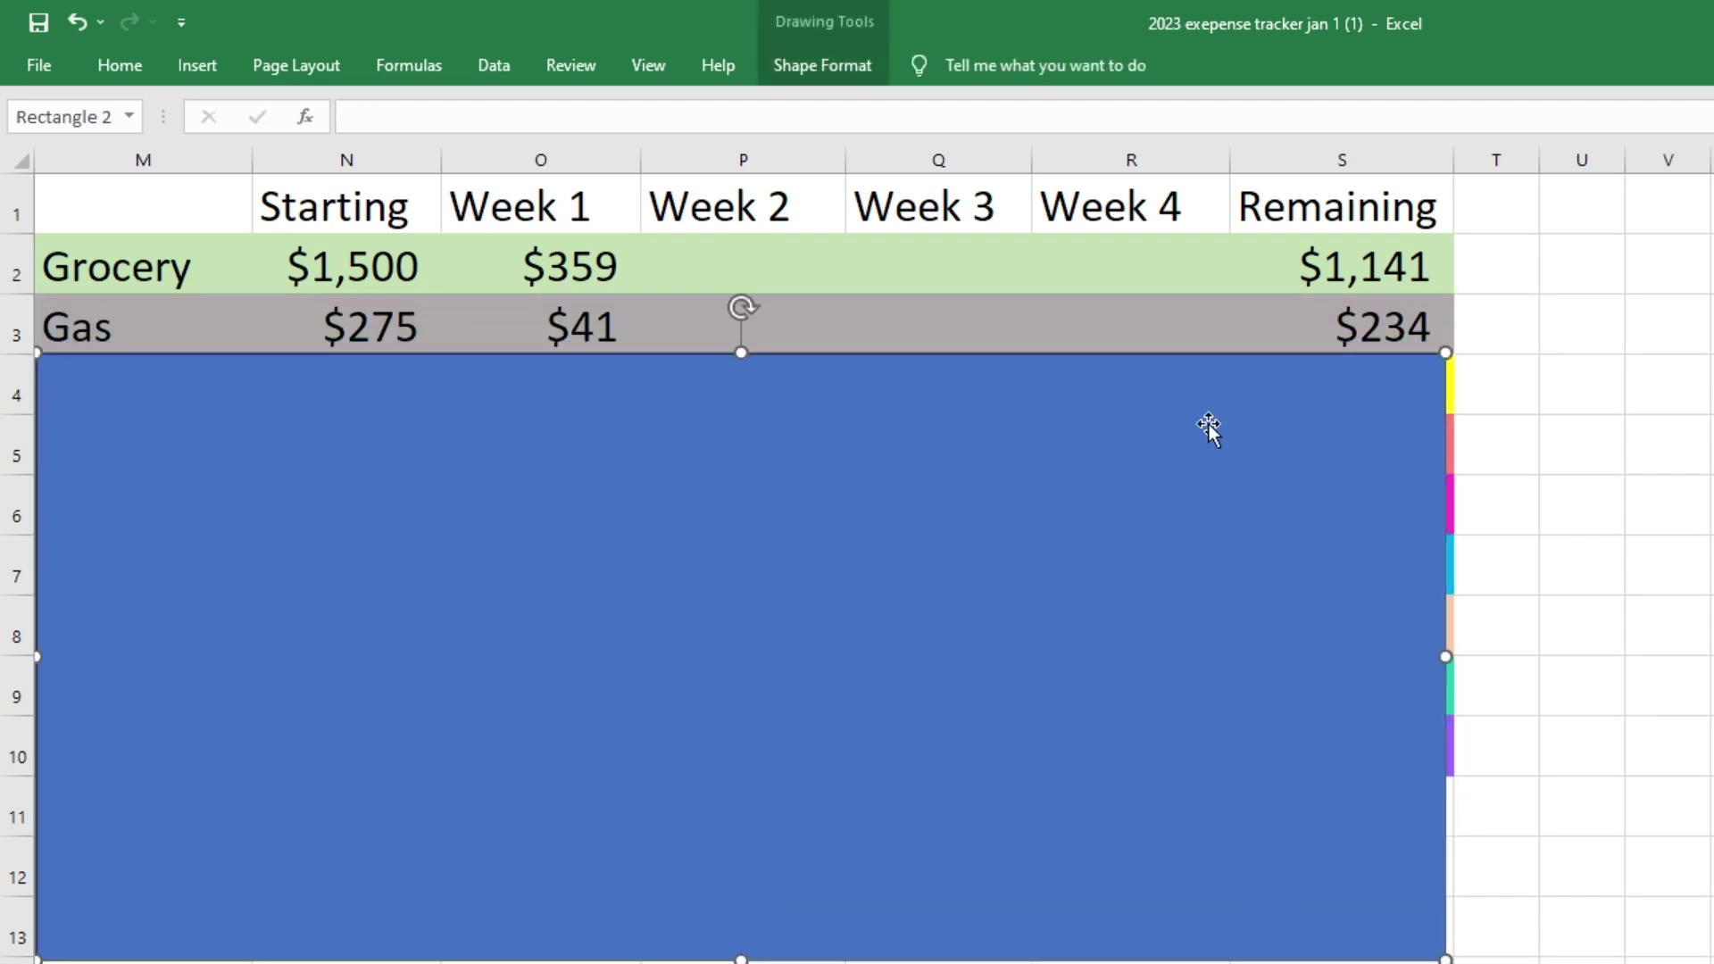
left_click(413, 333)
key("Right")
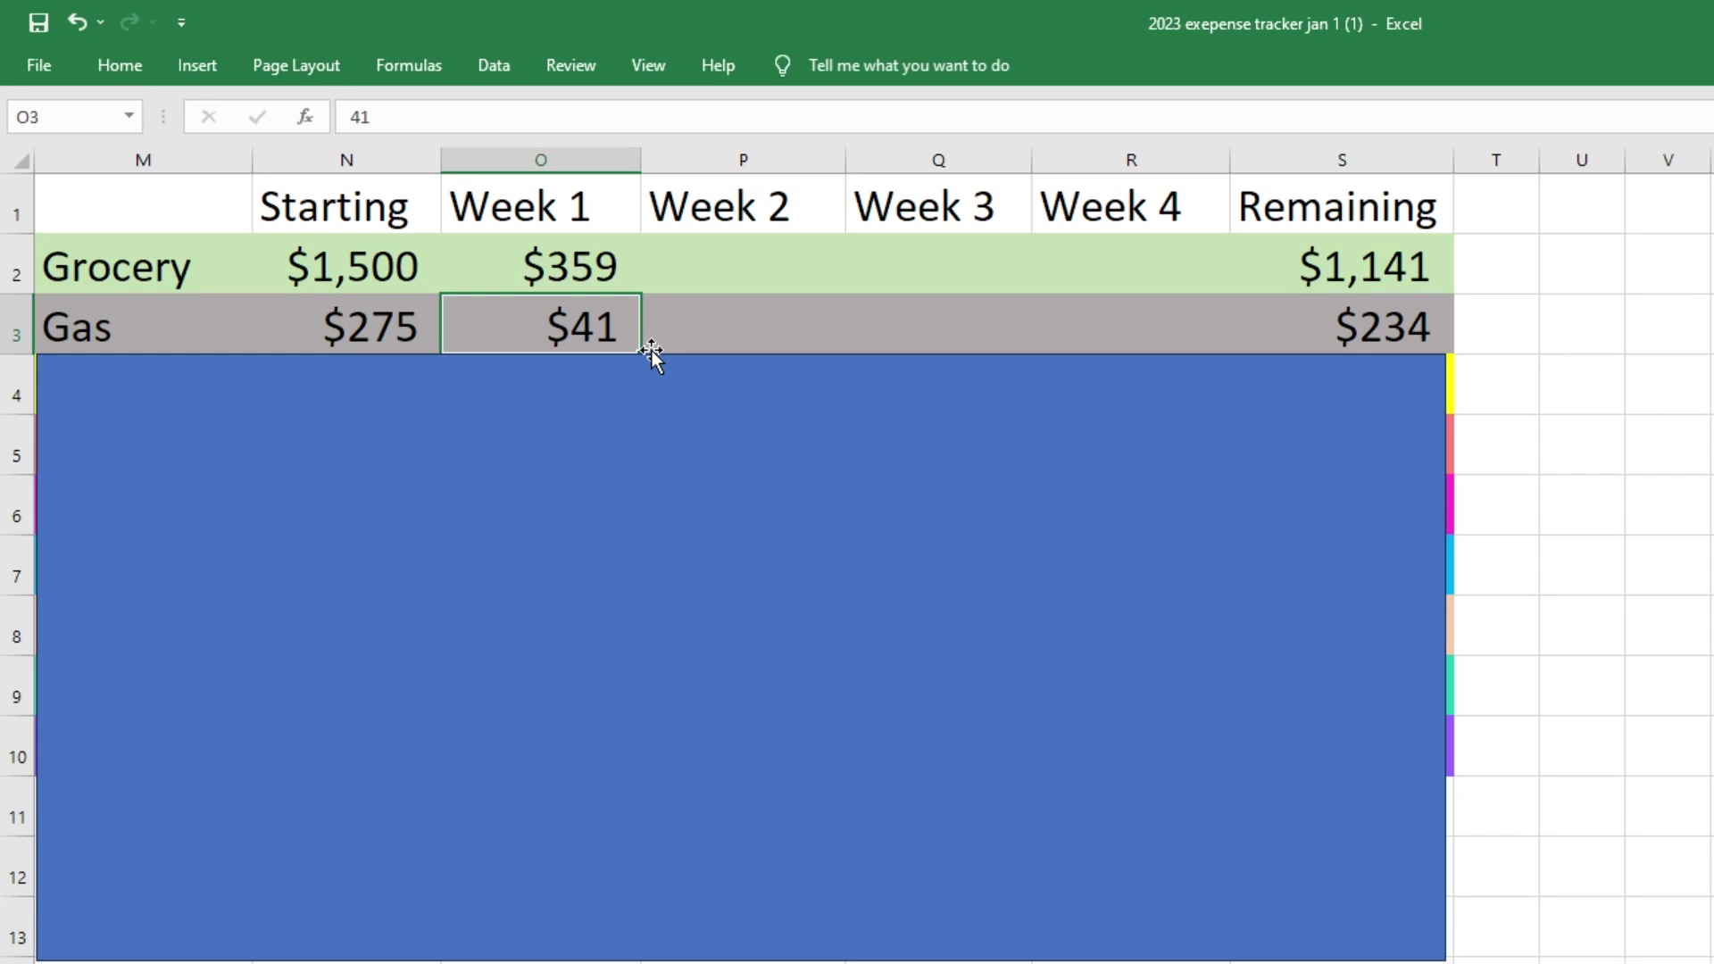
Uncover the Boys row by lowering the blue rectangle, and go through its Starting, Week 1 and Remaining amounts
left_click_drag(619, 407, 616, 474)
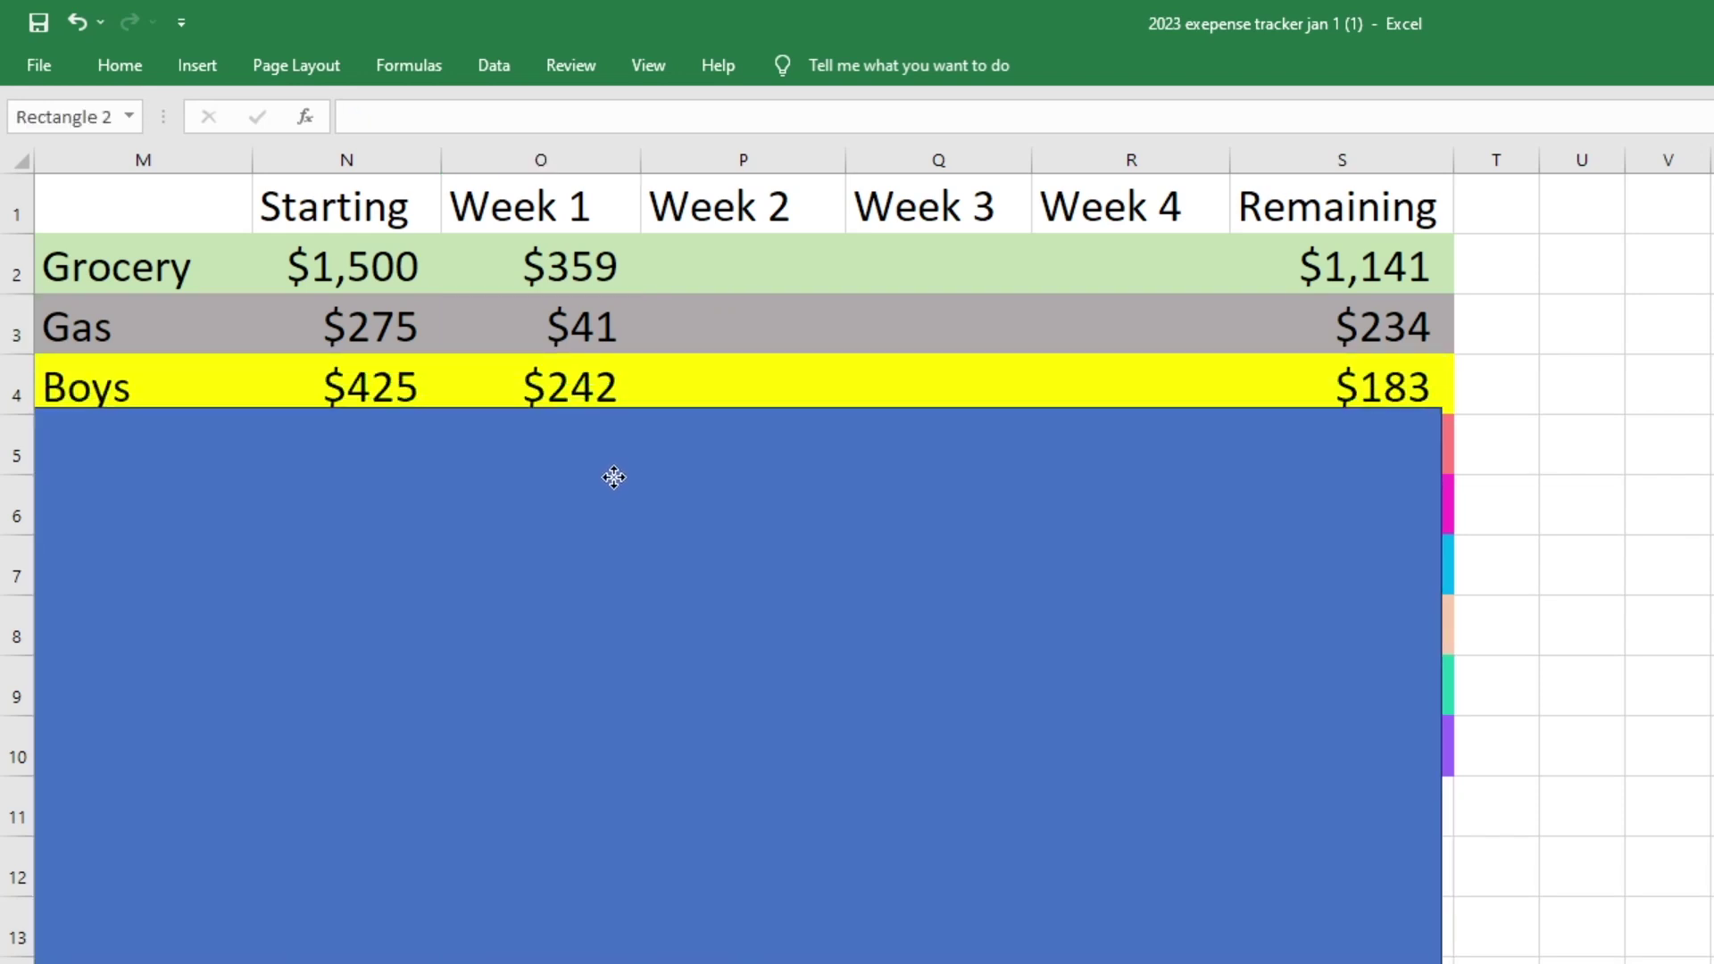
left_click(413, 378)
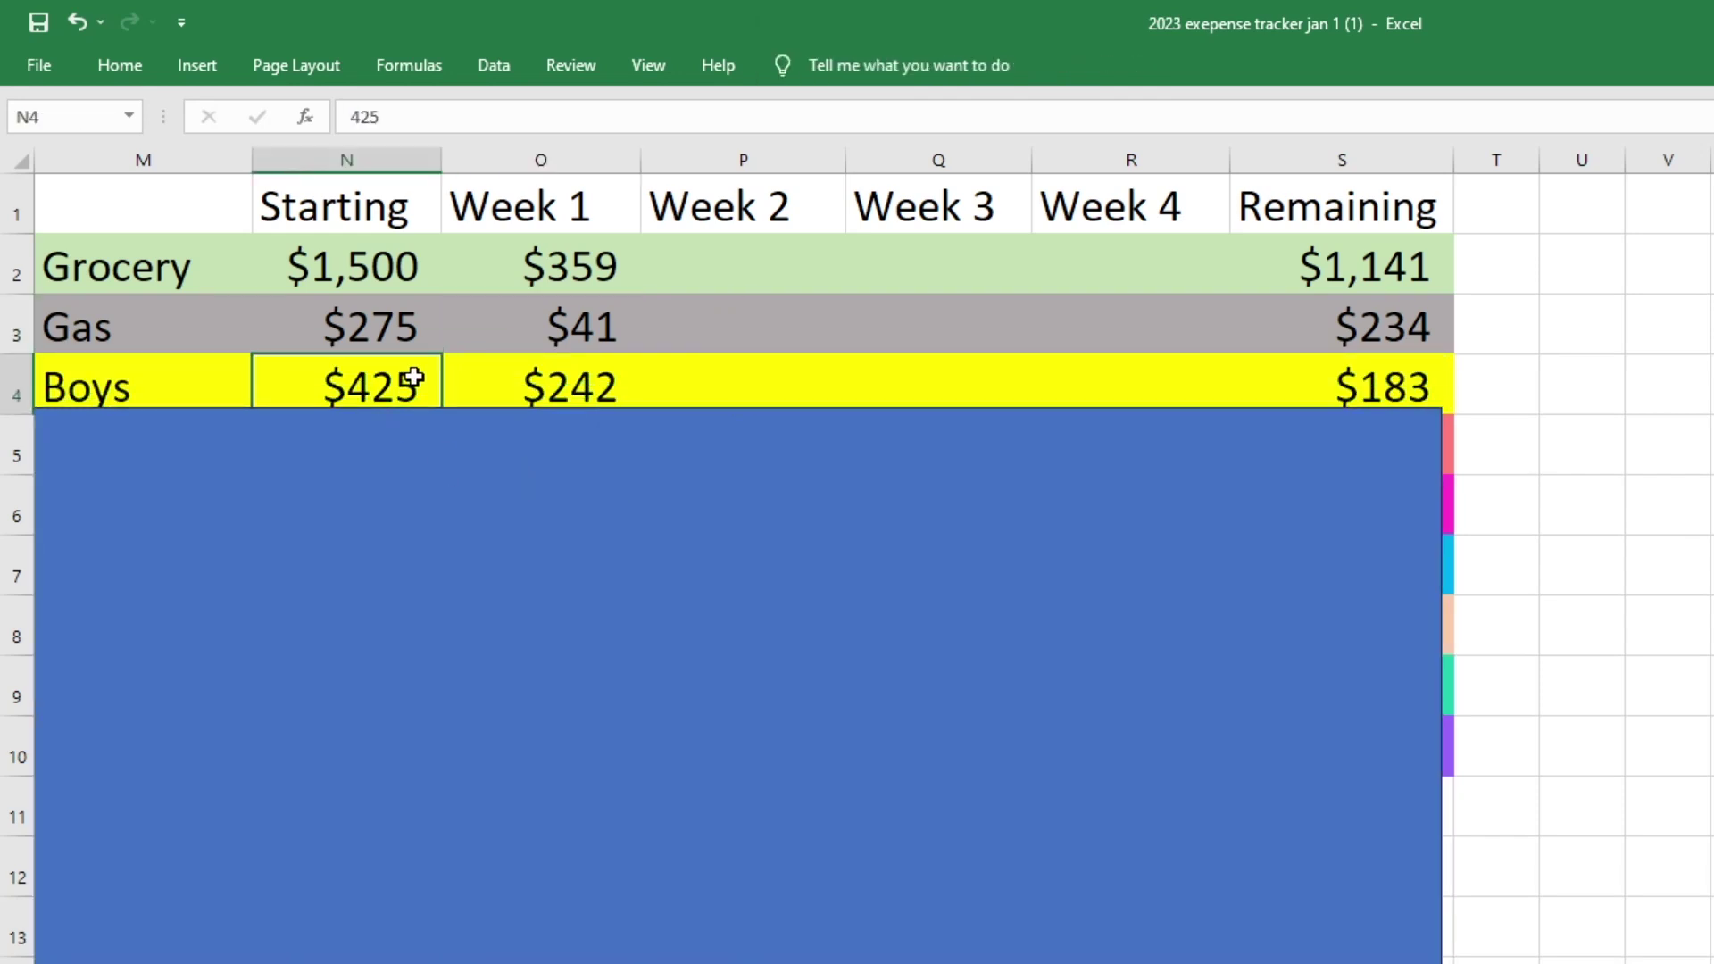
left_click(639, 384)
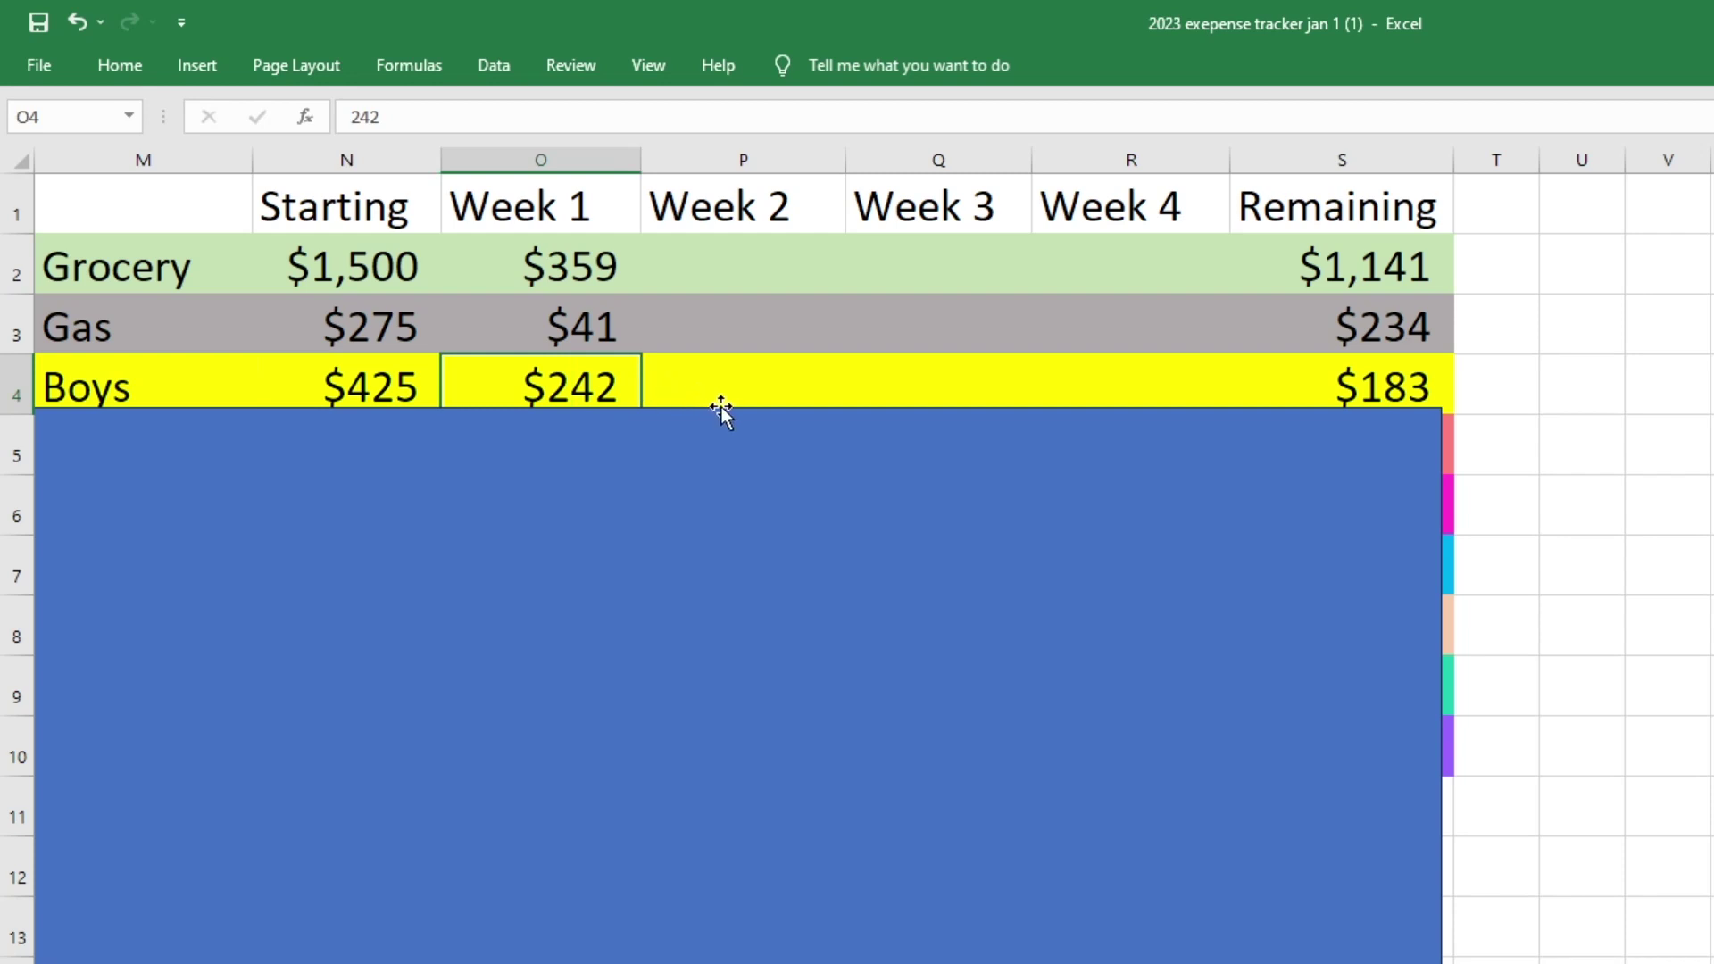
left_click(1414, 384)
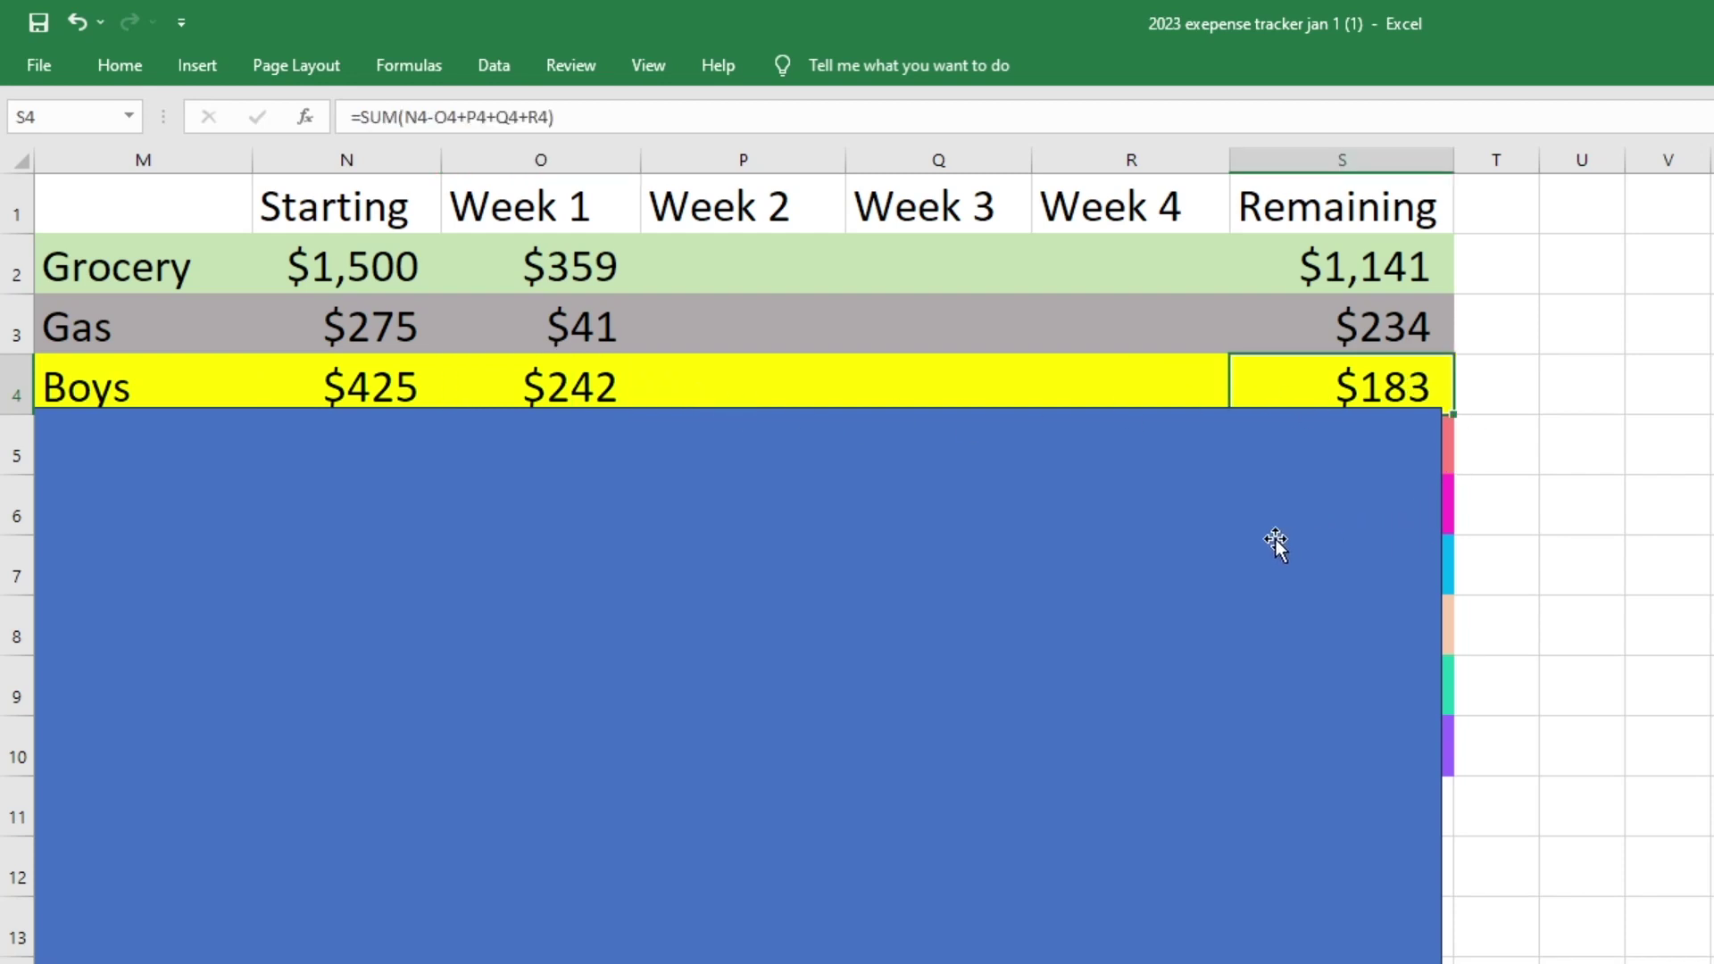
Uncover summary row 5 by lowering the blue rectangle, and go through its Starting, Week 1 and Remaining amounts
left_click_drag(1094, 482, 1094, 554)
left_click(420, 446)
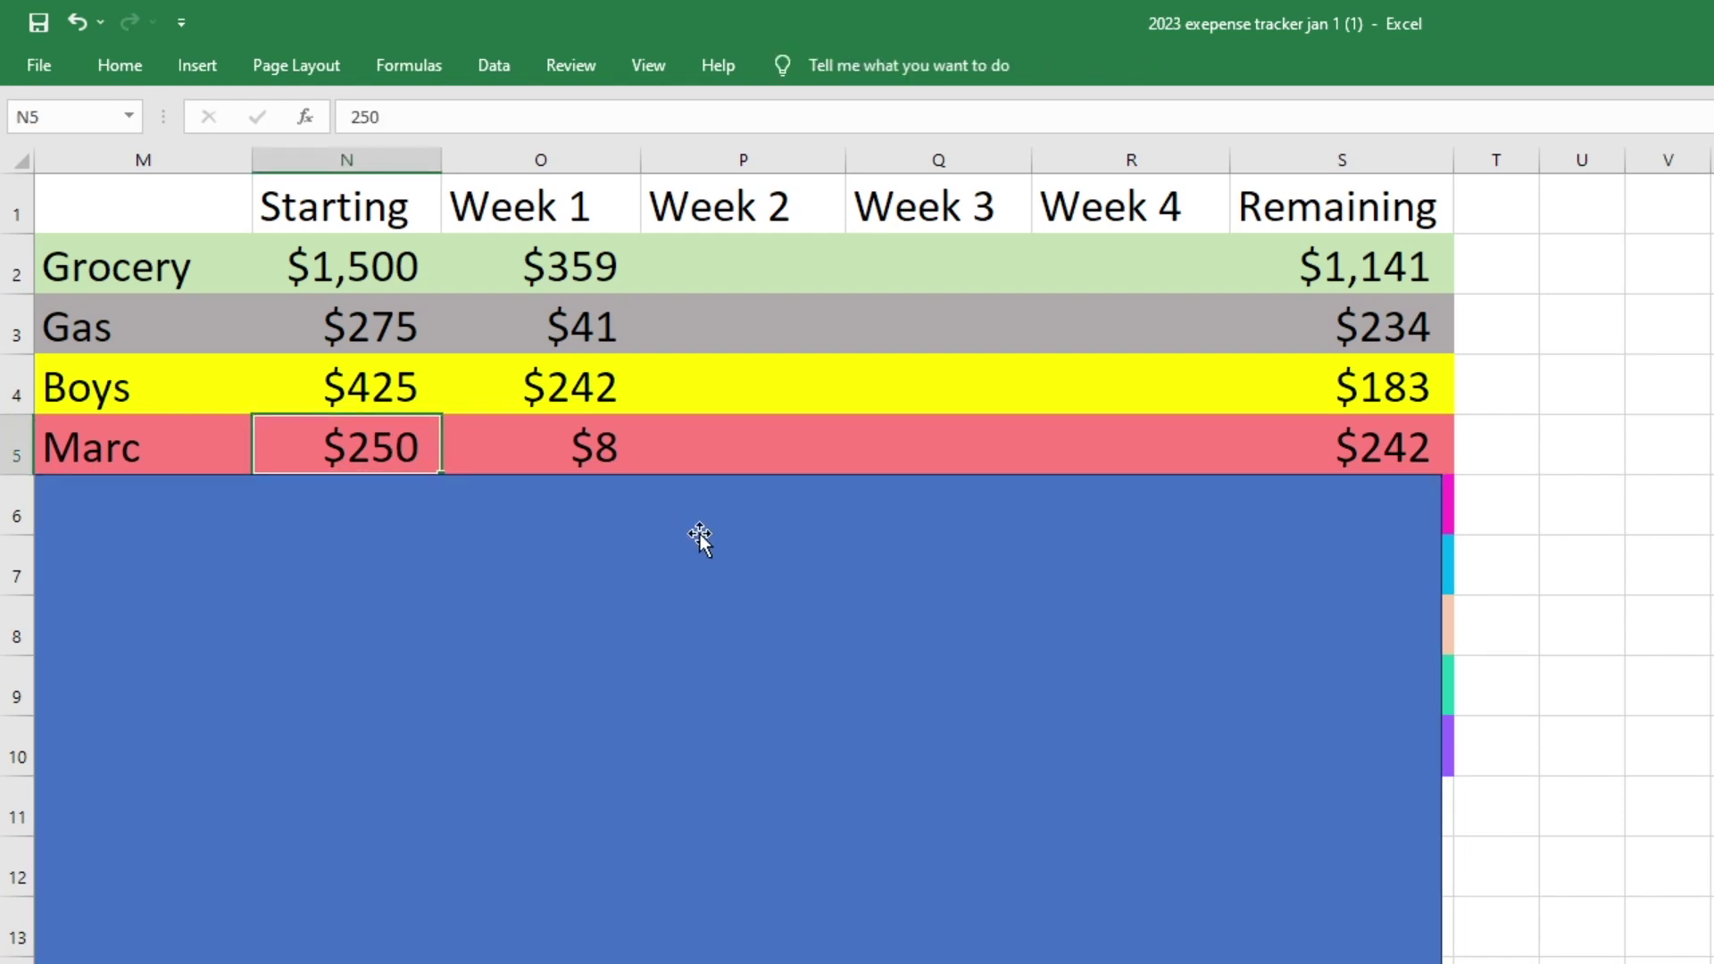
left_click(623, 455)
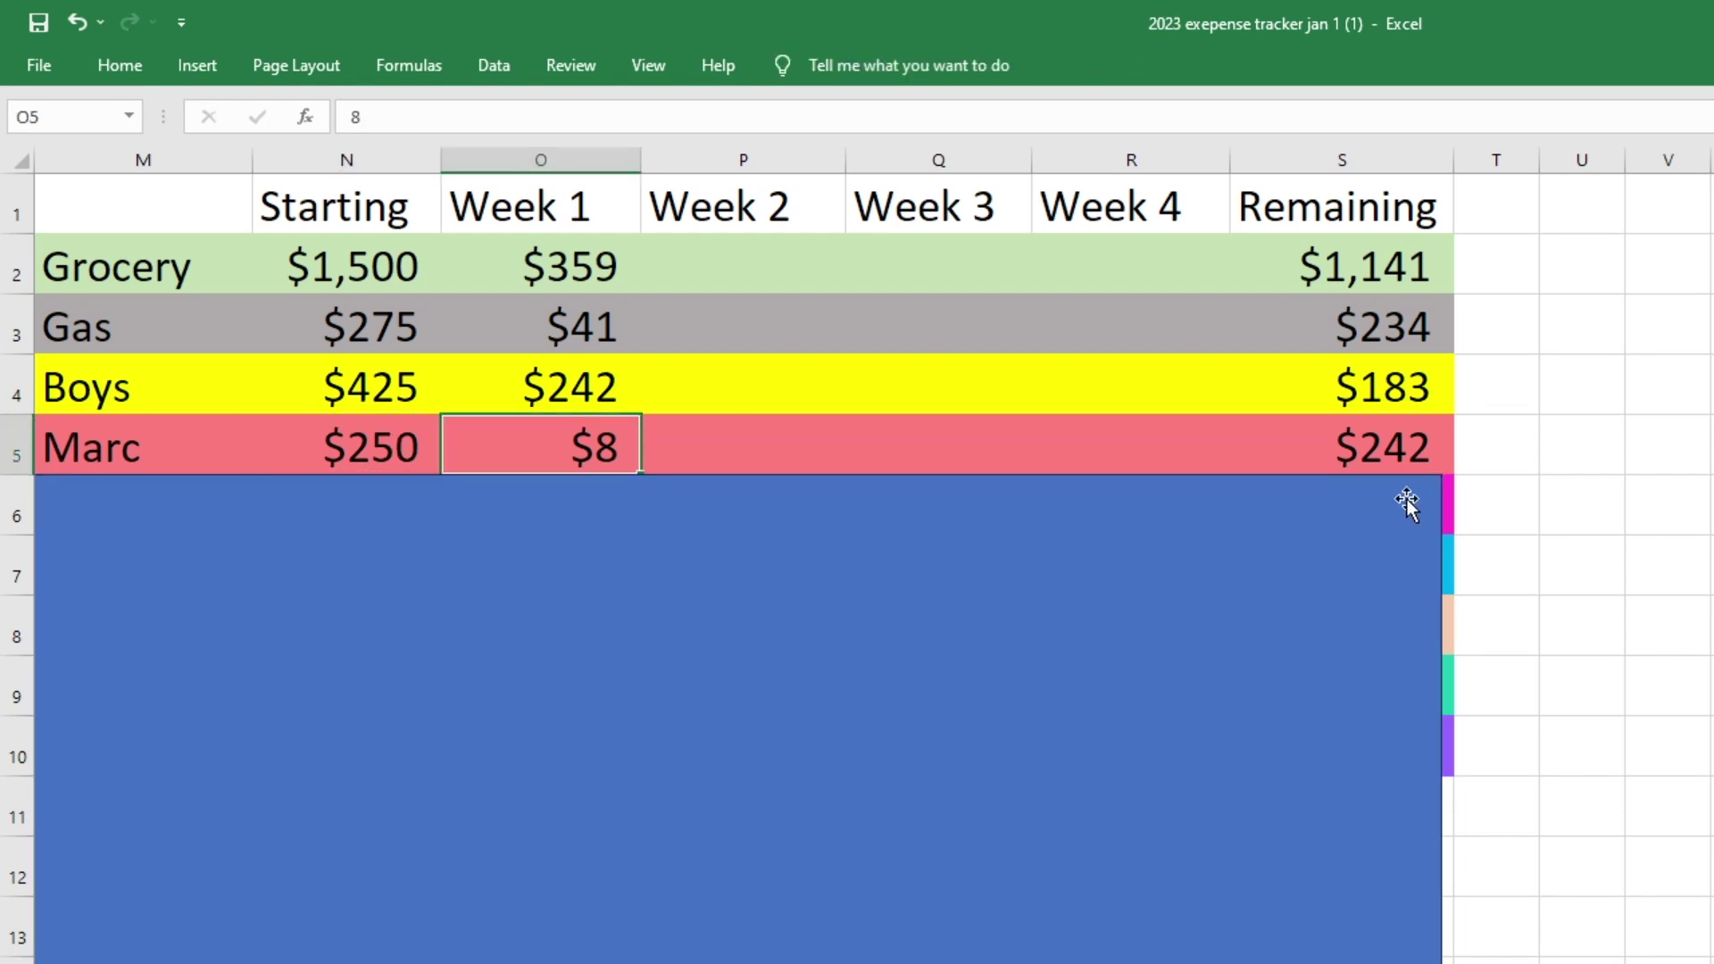
left_click(1421, 457)
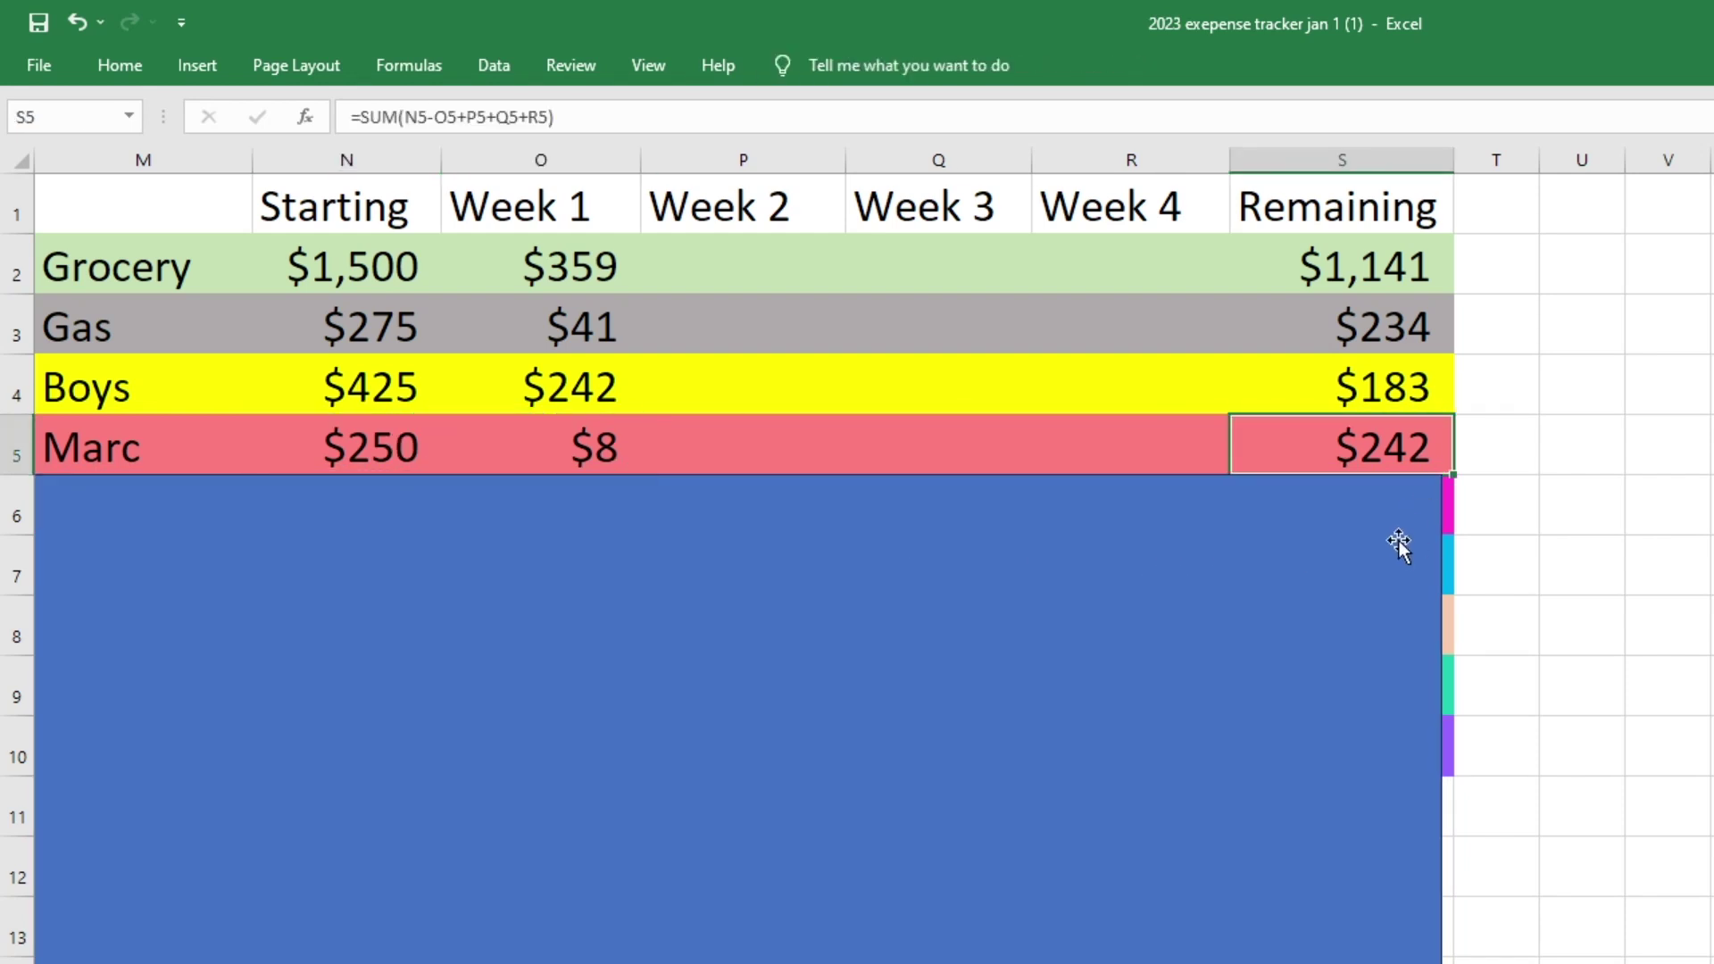
Uncover summary row 6 by lowering the blue rectangle, and go through its Starting, Week 1 and Remaining amounts
left_click(1102, 555)
left_click_drag(1075, 562, 1079, 624)
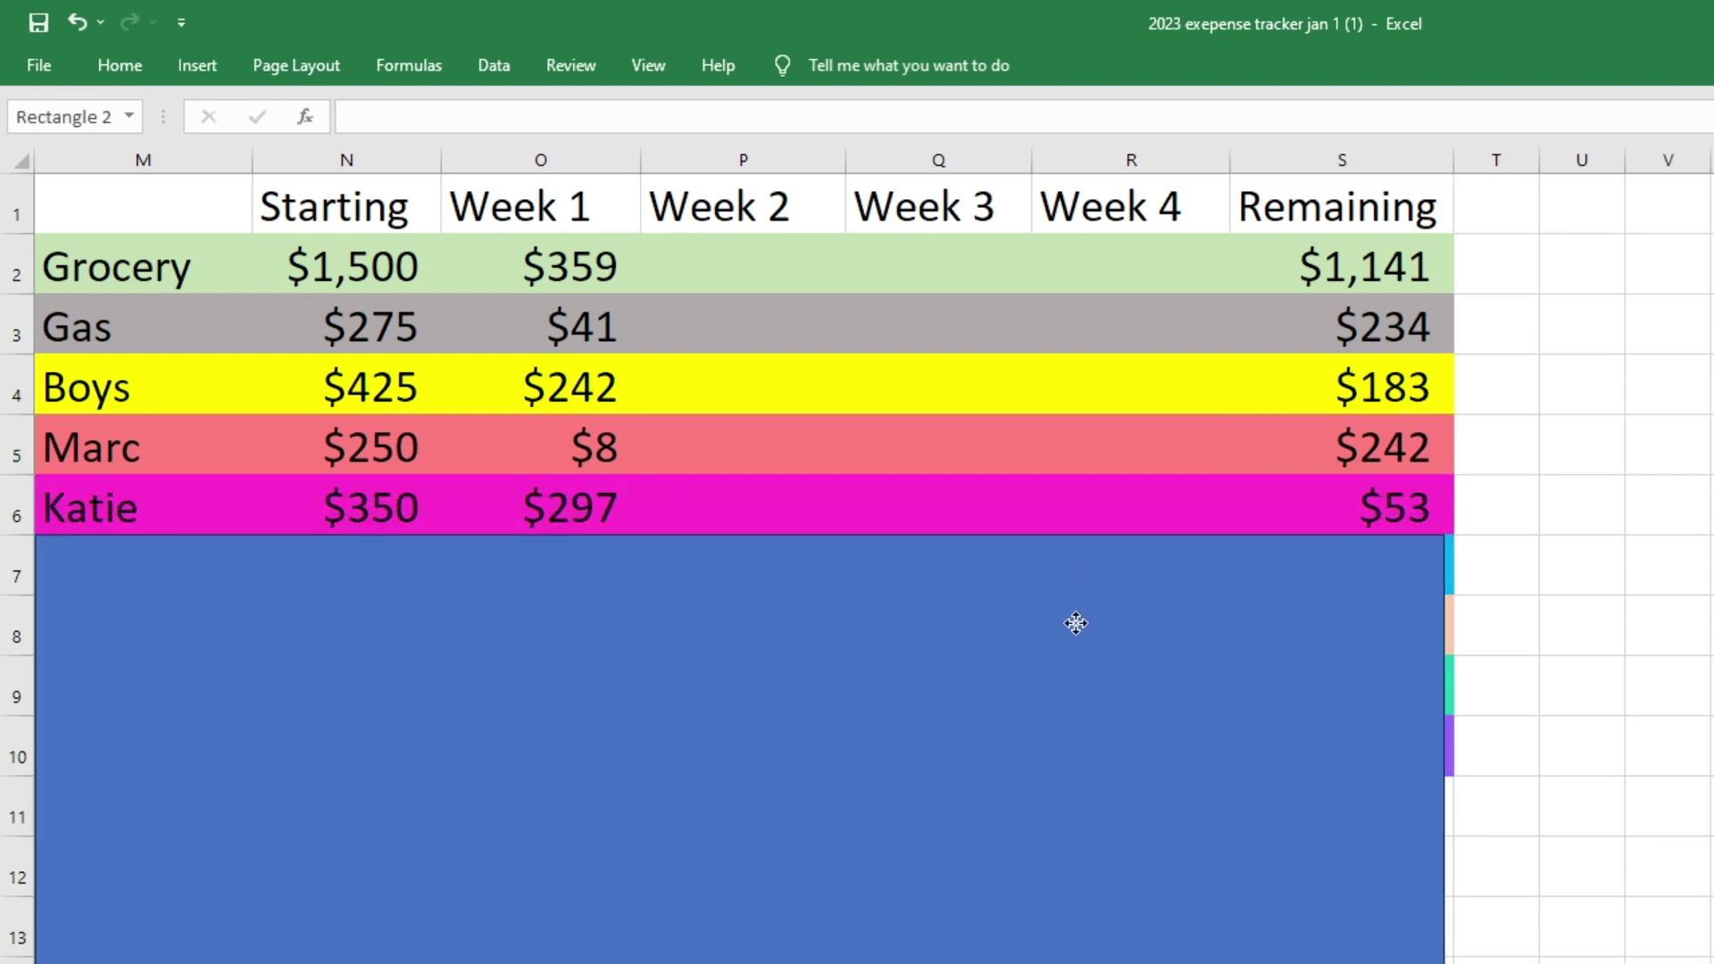
left_click(405, 502)
left_click(619, 530)
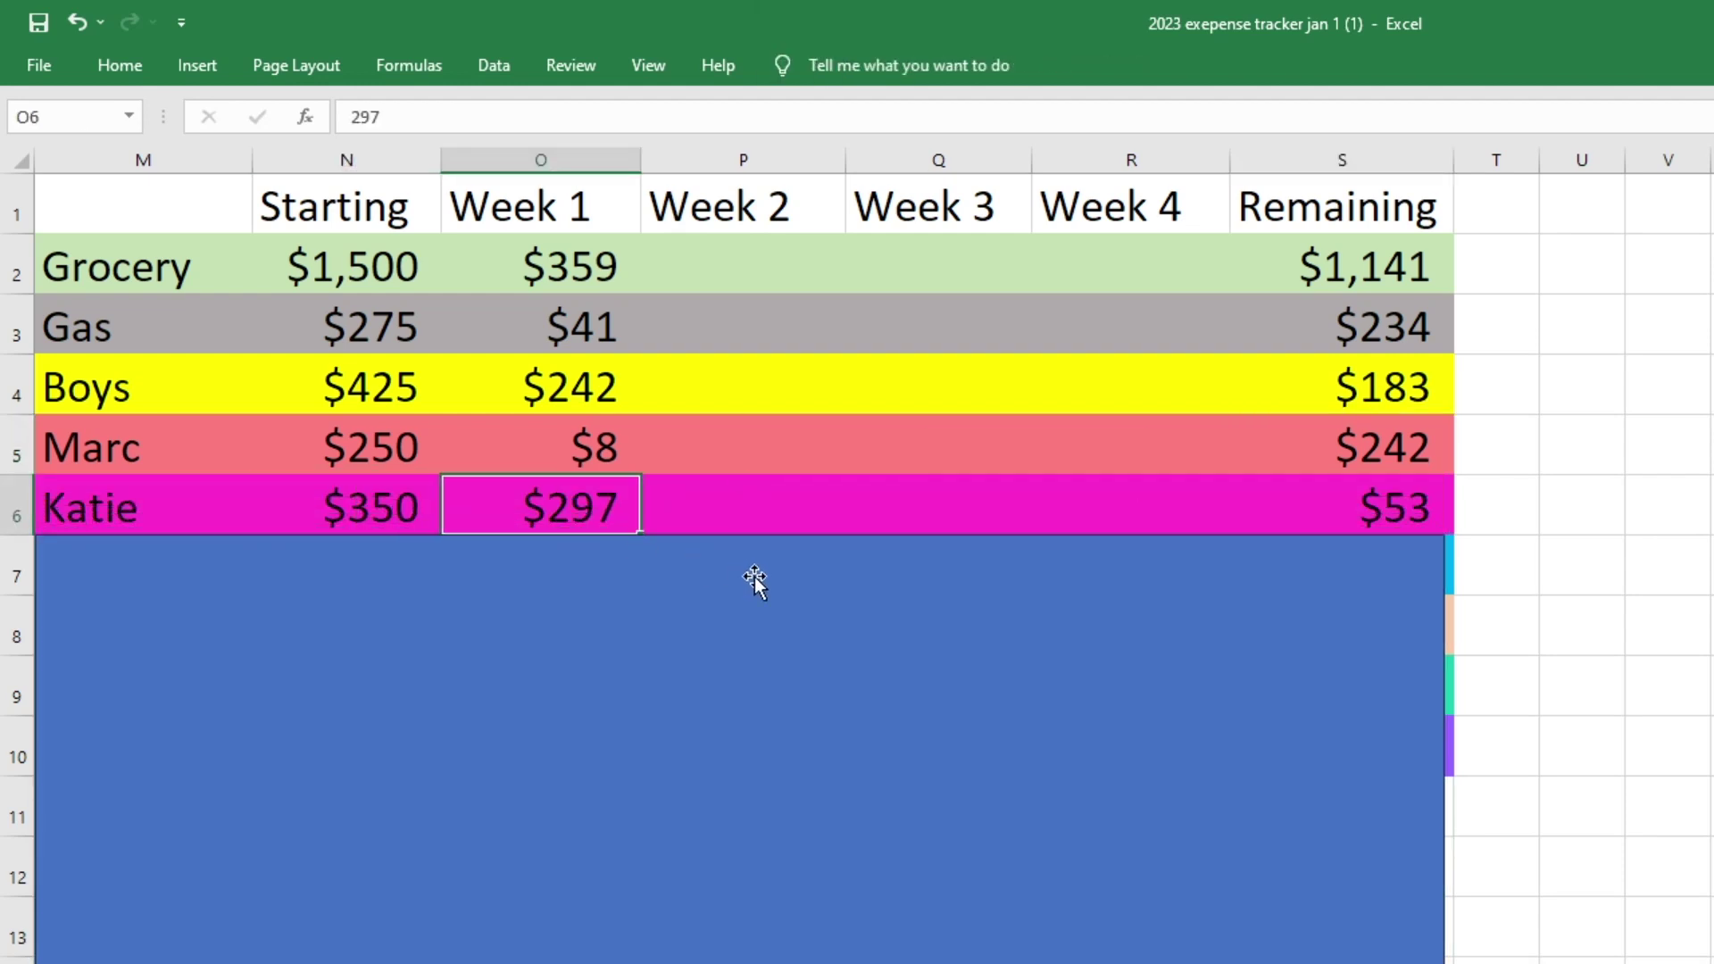
left_click(1402, 505)
Uncover the Pets row by lowering the blue rectangle, and go through its Starting and Week 1 amounts
left_click(1312, 600)
left_click_drag(1312, 600, 1308, 658)
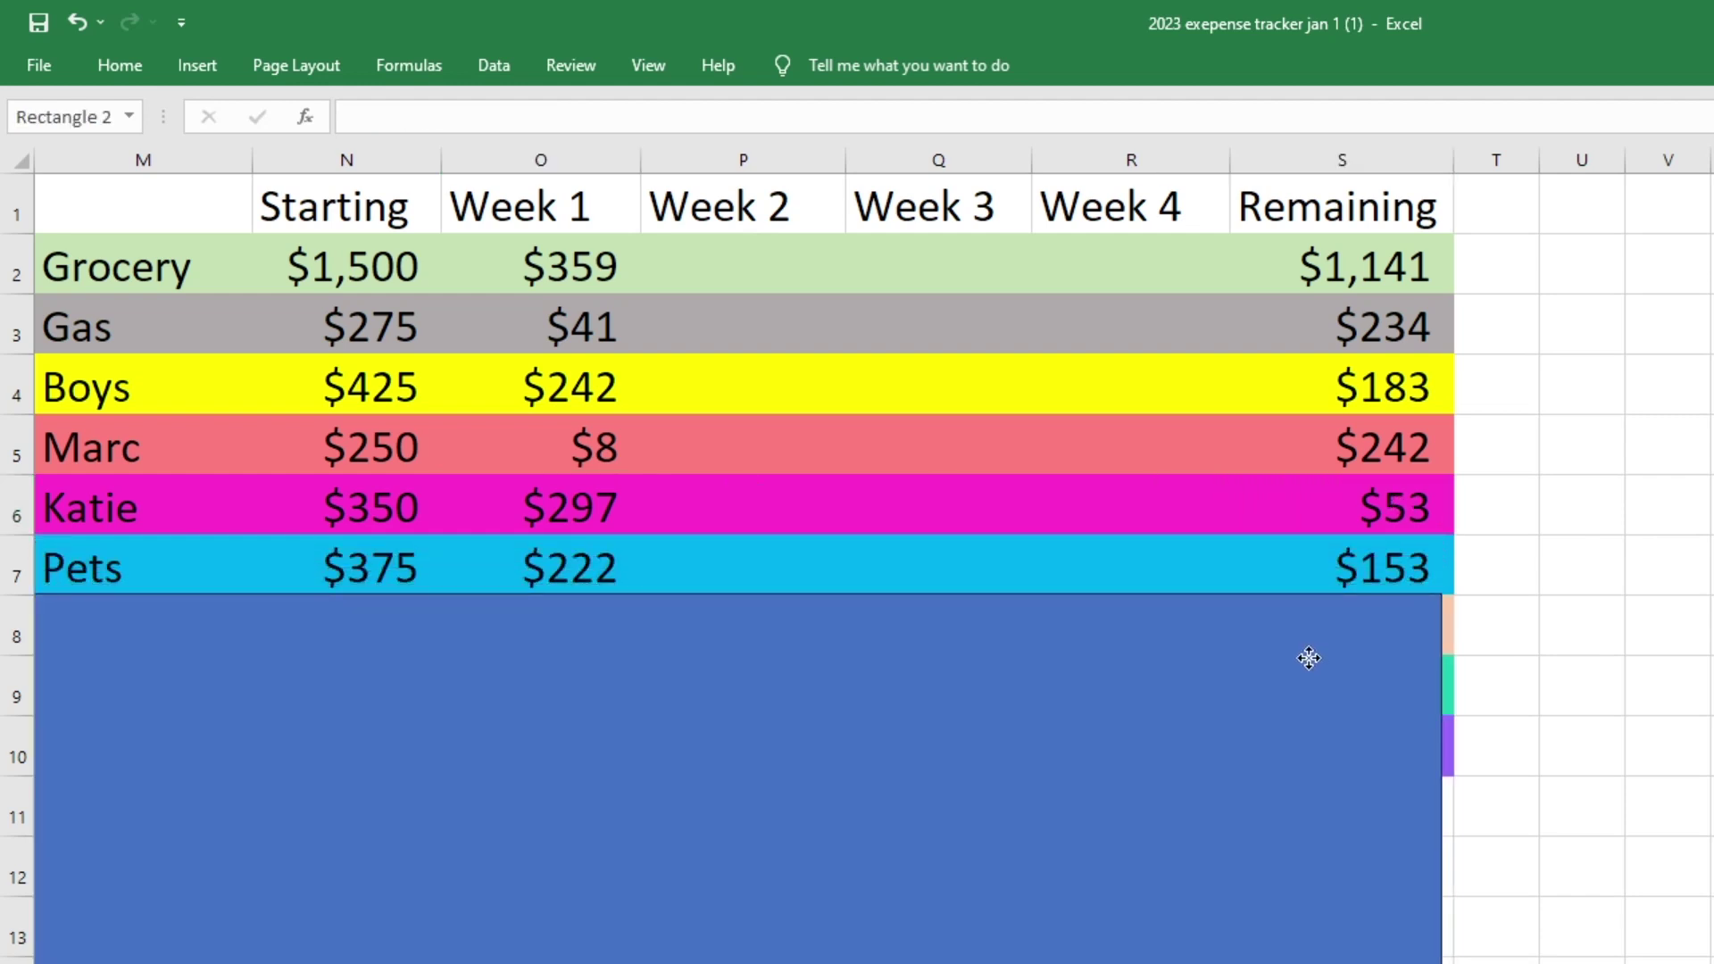
left_click(396, 572)
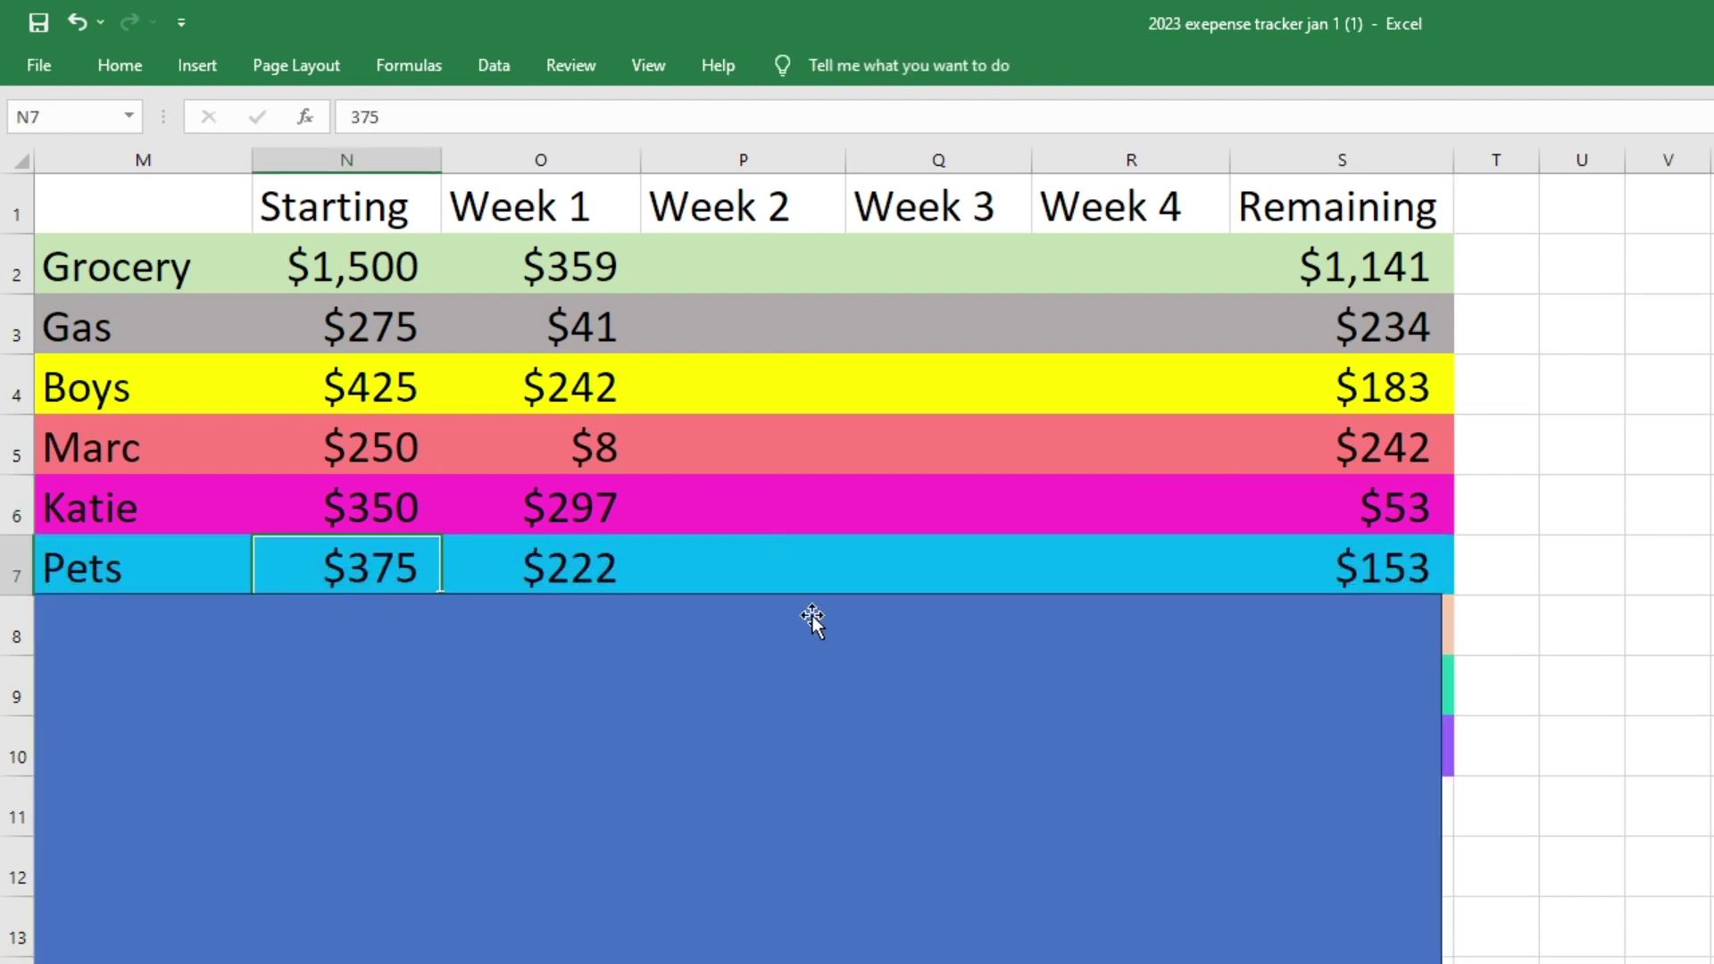
left_click(583, 575)
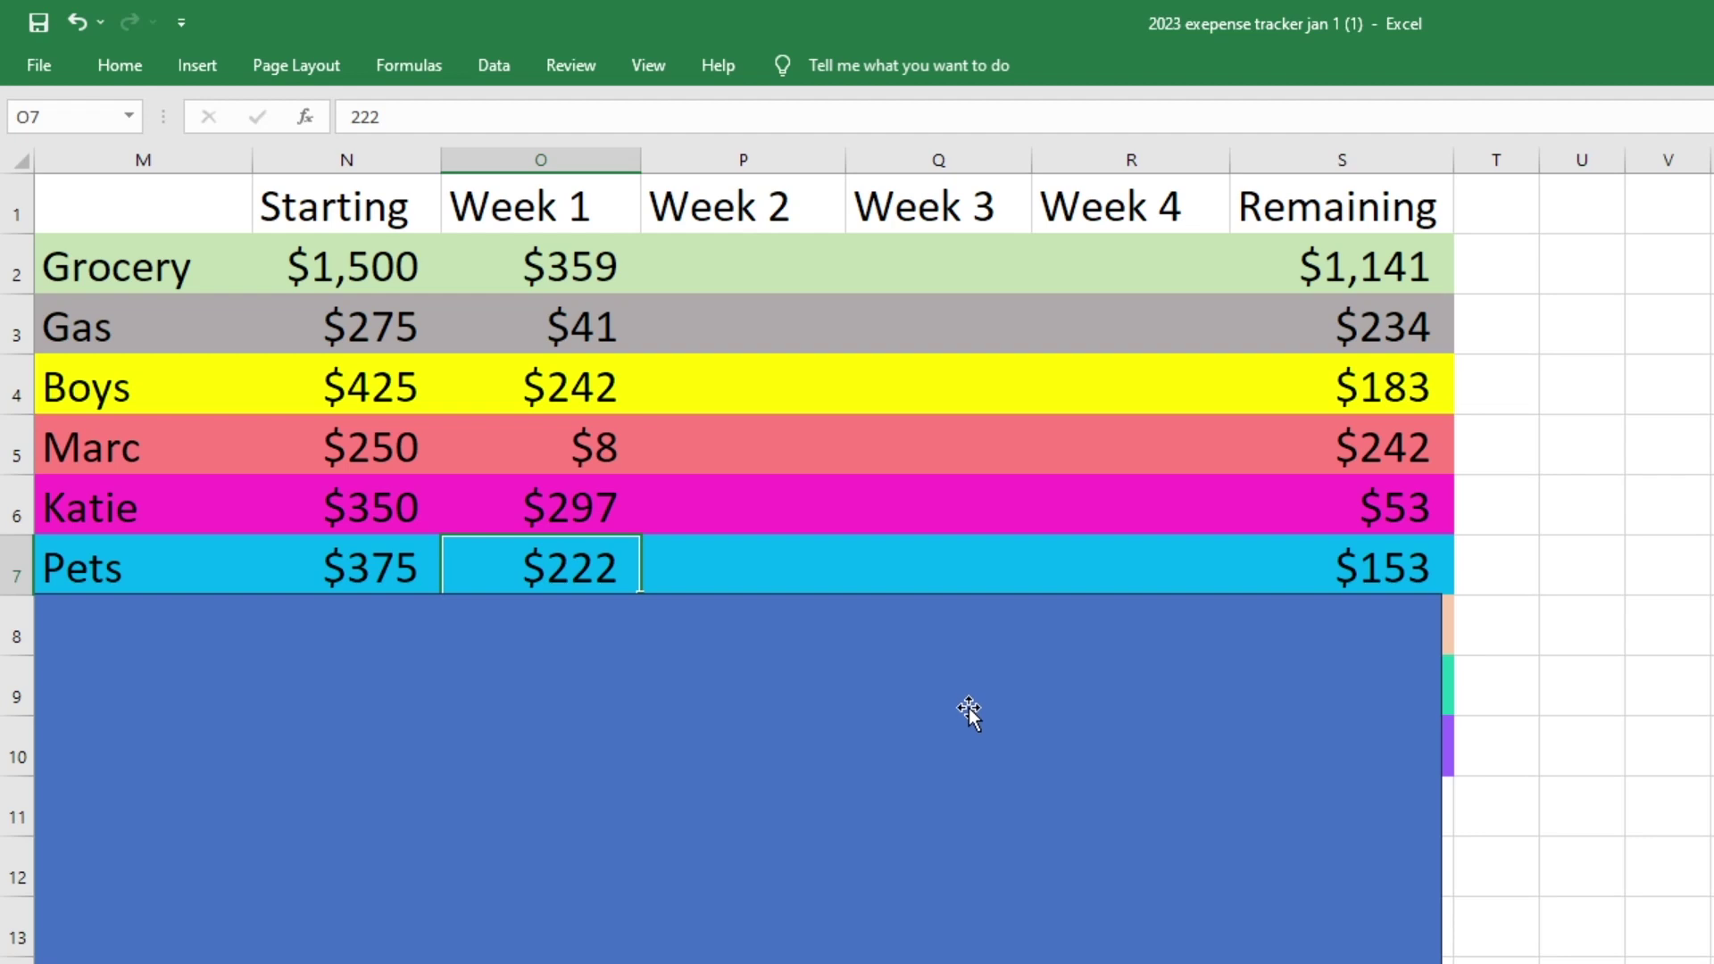
Uncover the Gifts row by lowering the blue rectangle, and go through its Starting, Week 1 and Remaining amounts
left_click_drag(929, 699, 897, 735)
left_click(392, 632)
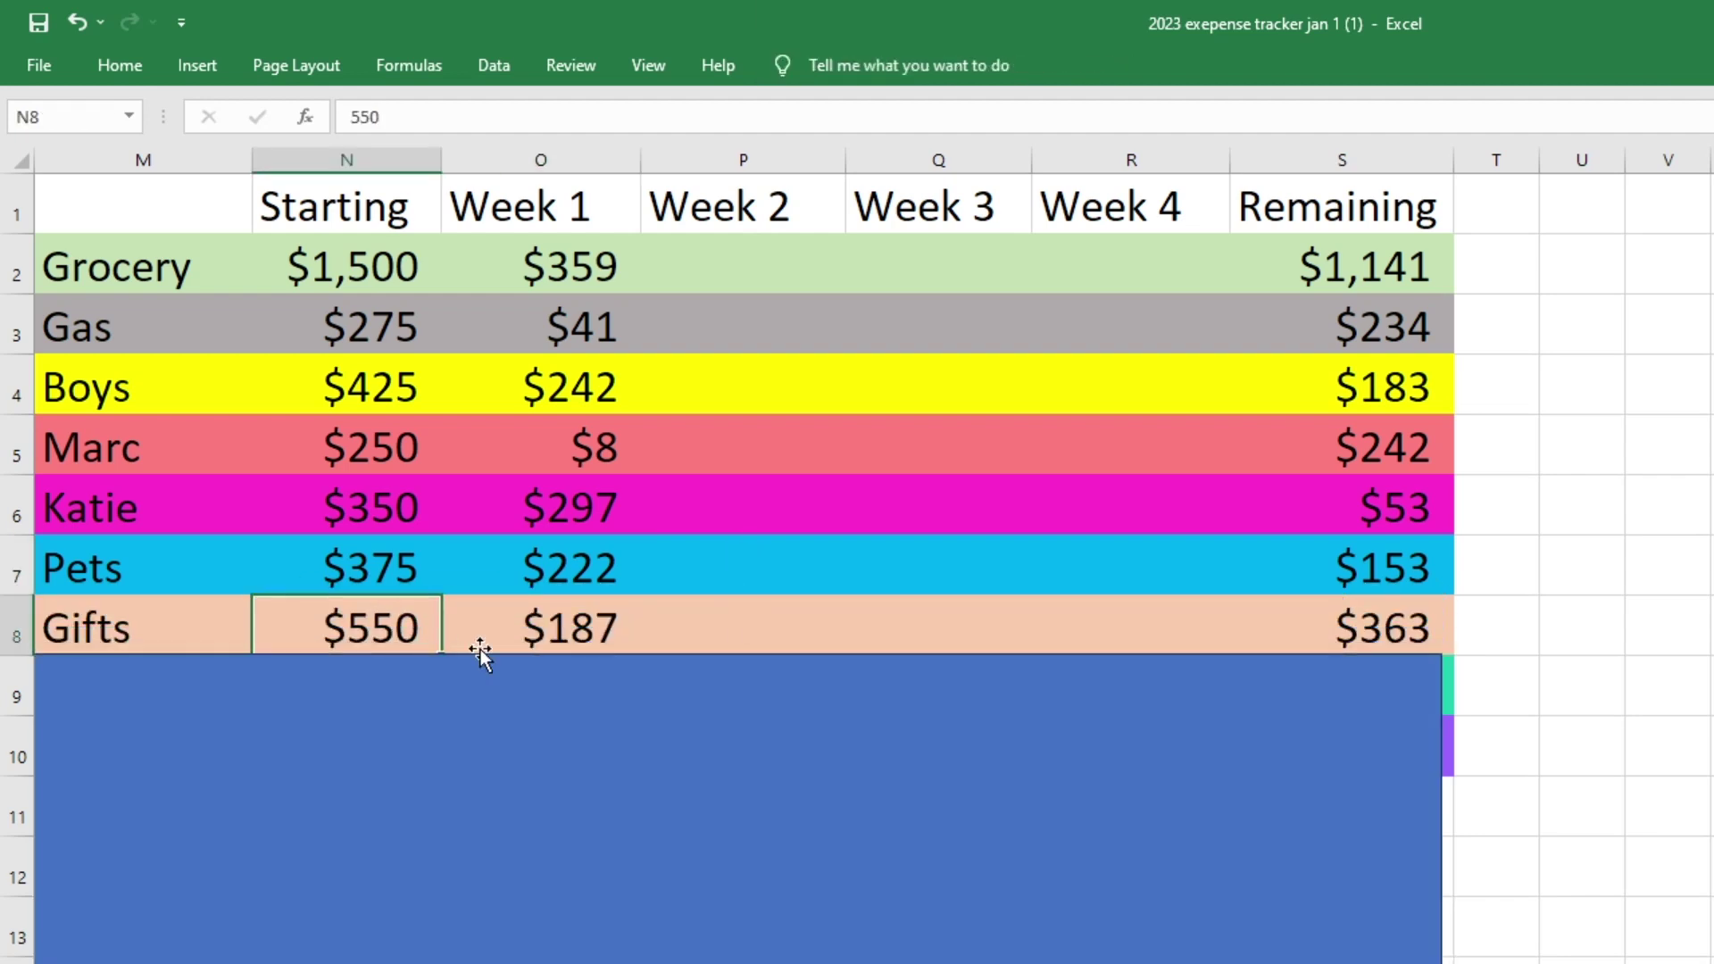
left_click(593, 639)
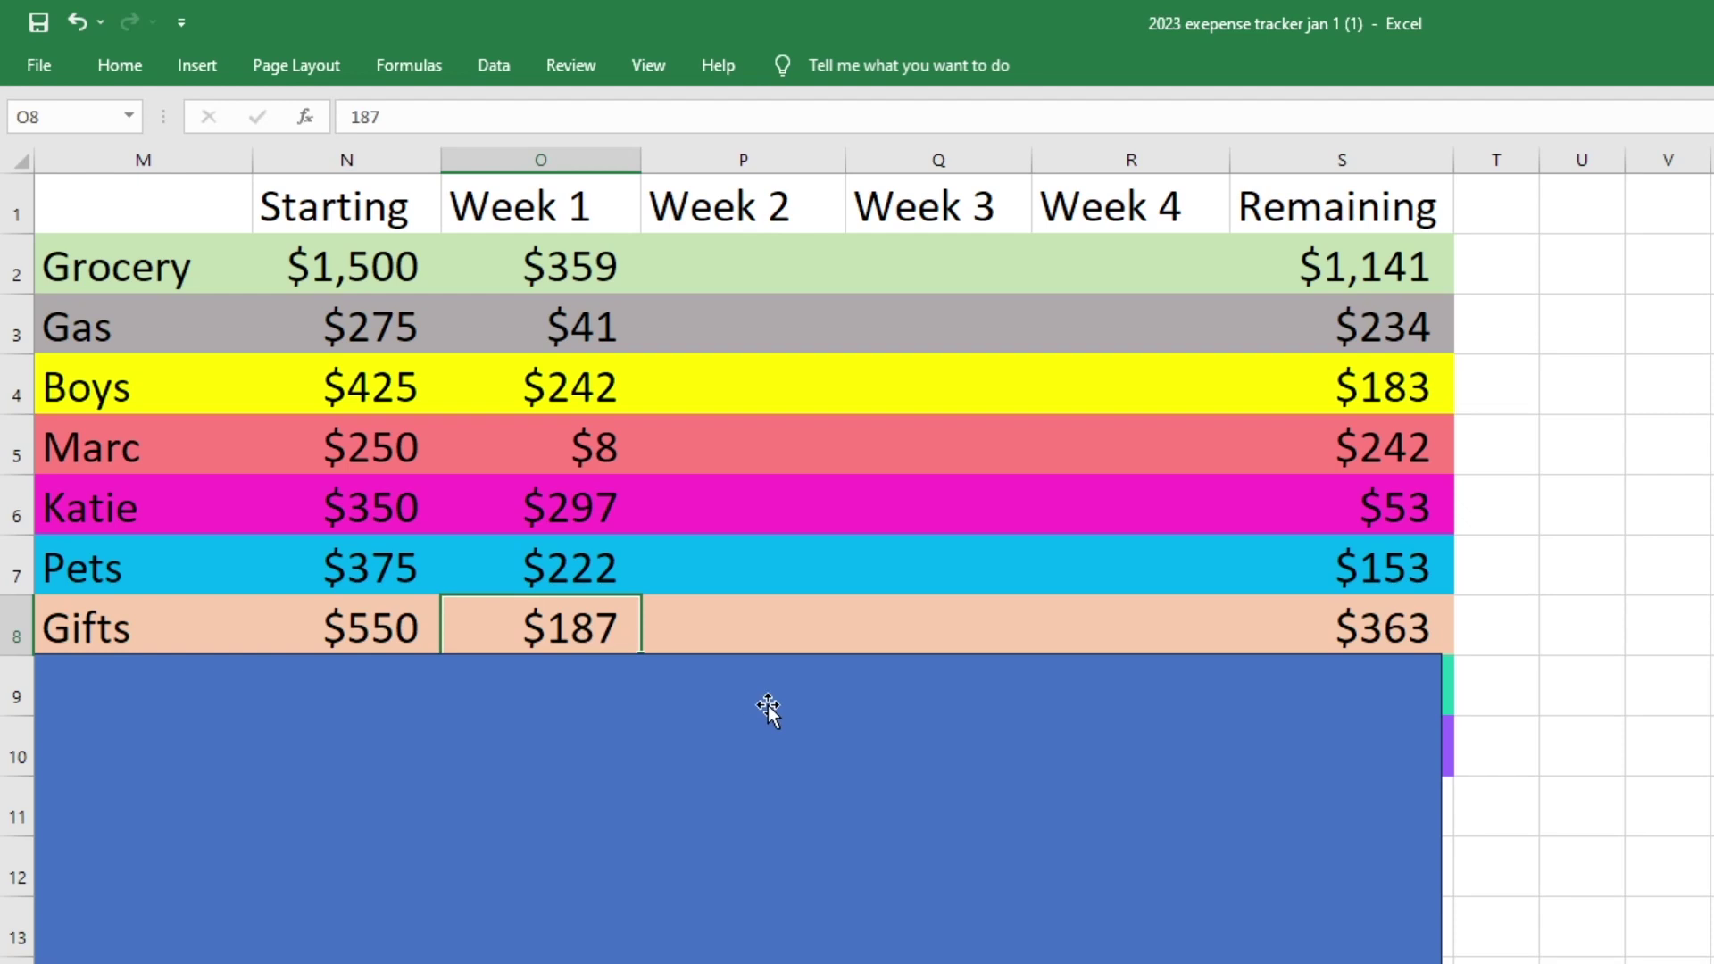
left_click(1379, 648)
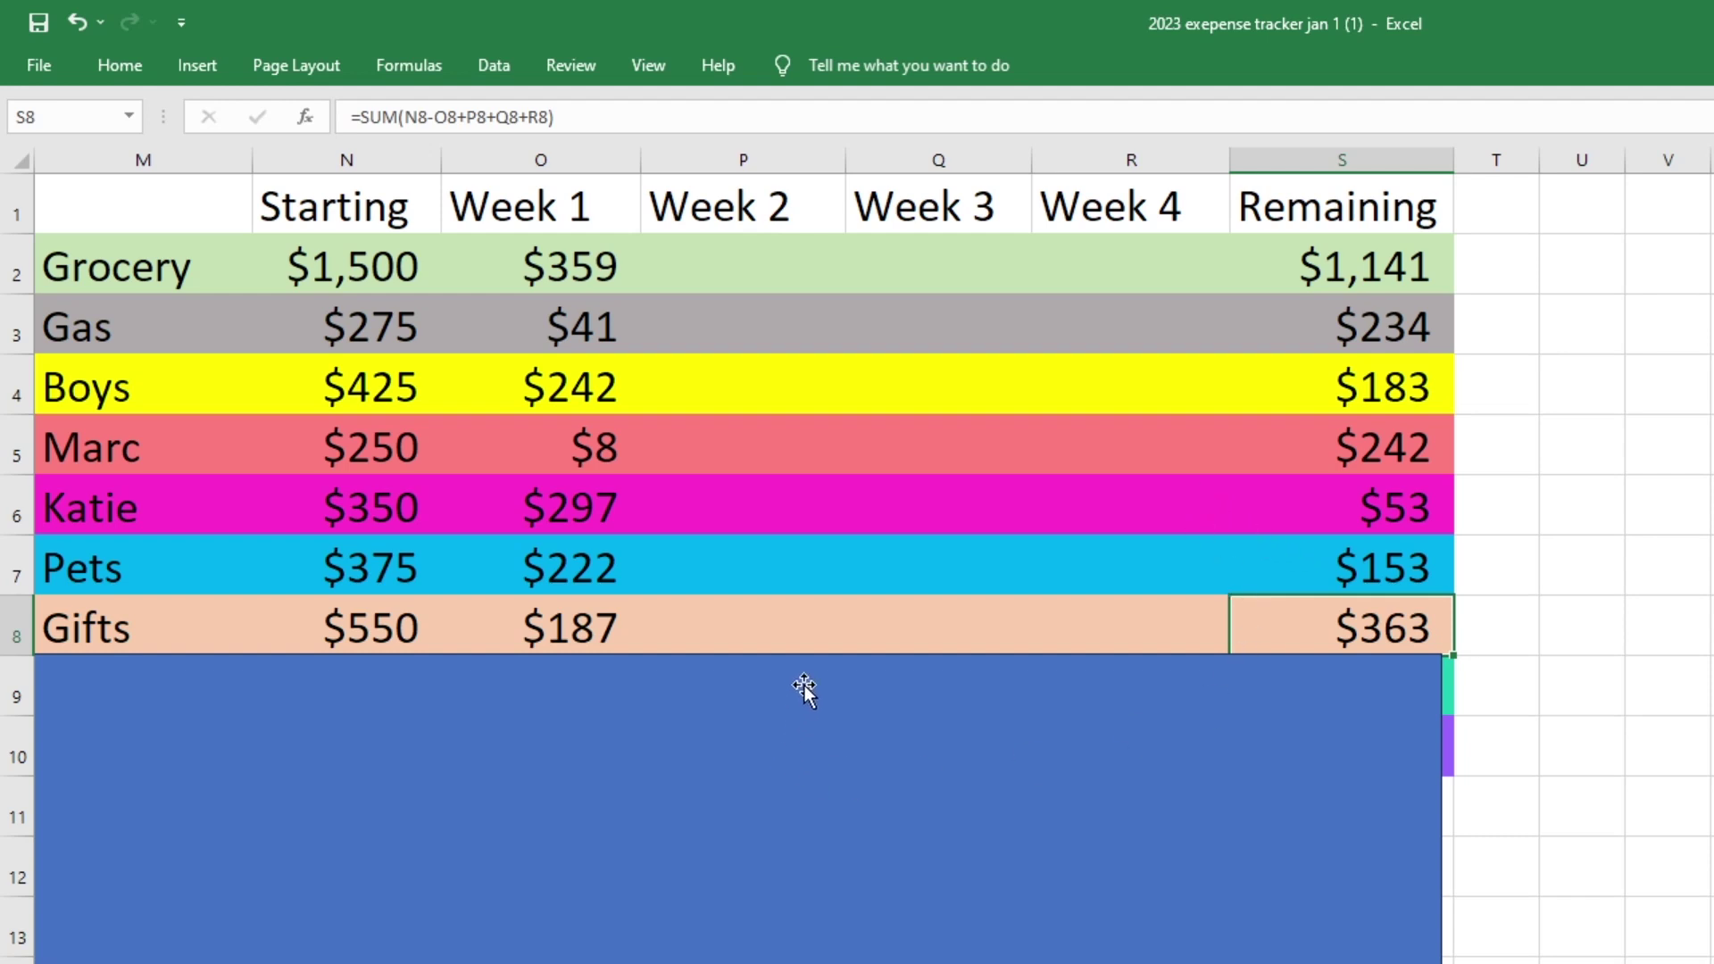
Uncover the Eating Out row by lowering the blue rectangle, and go through its Week 1 and Remaining amounts
scroll(780, 581, "down", 1)
left_click(752, 552)
left_click_drag(751, 551, 756, 616)
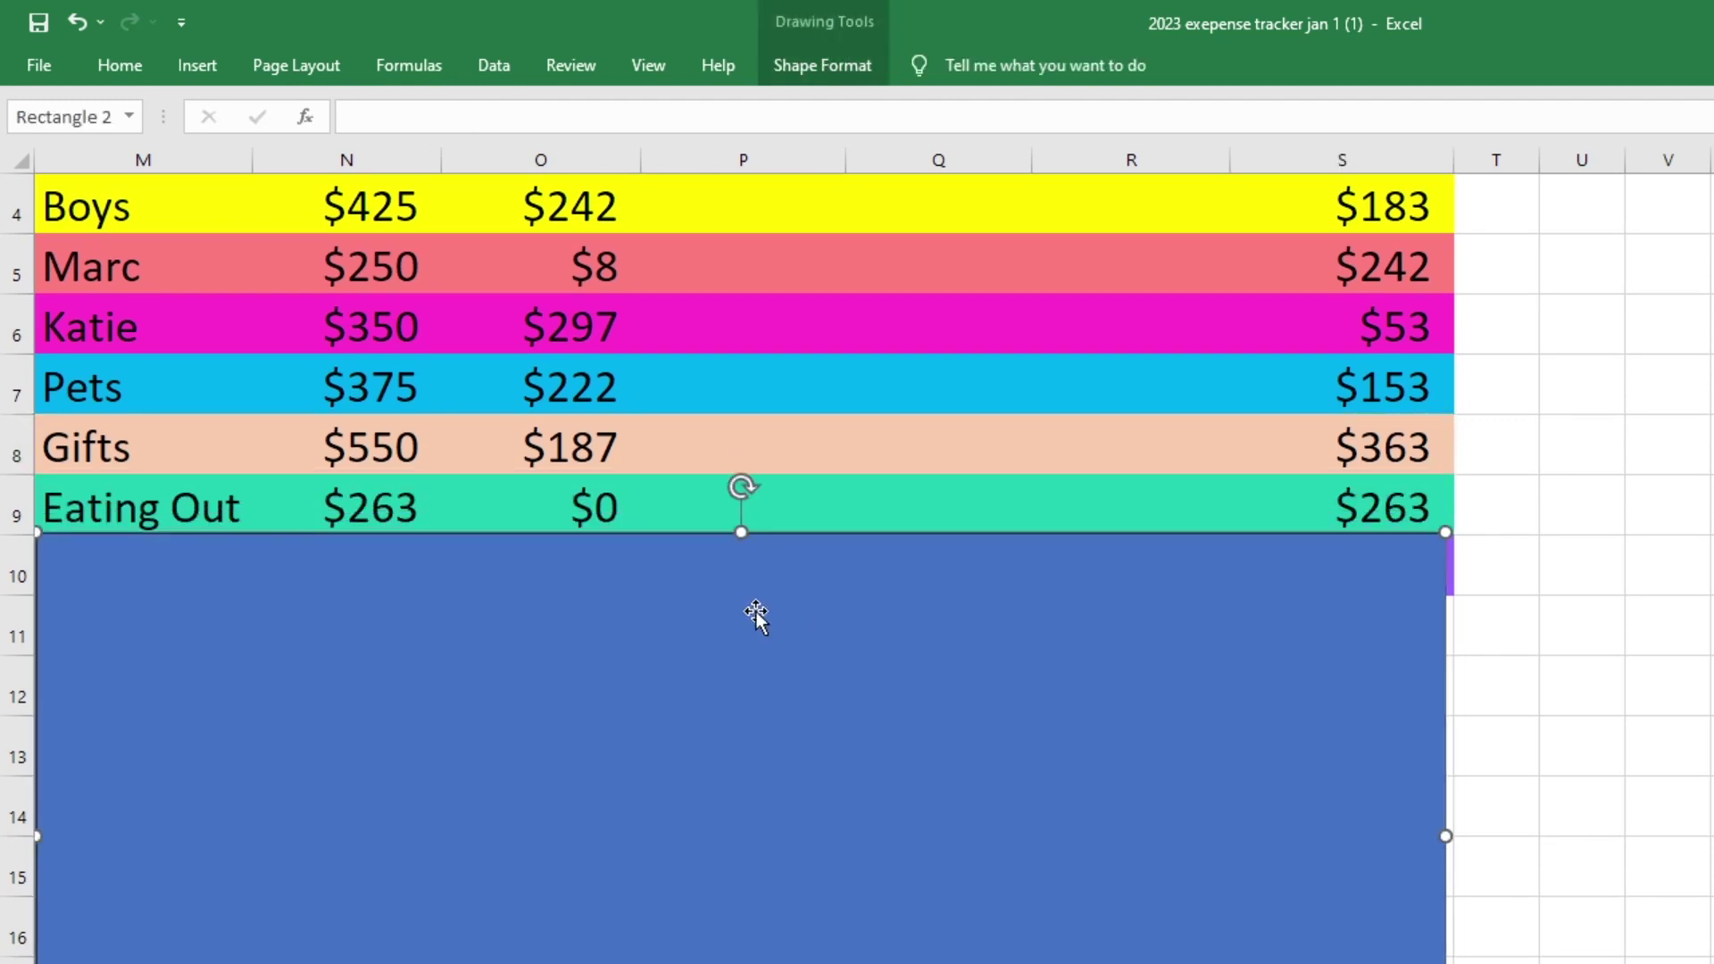
left_click(610, 514)
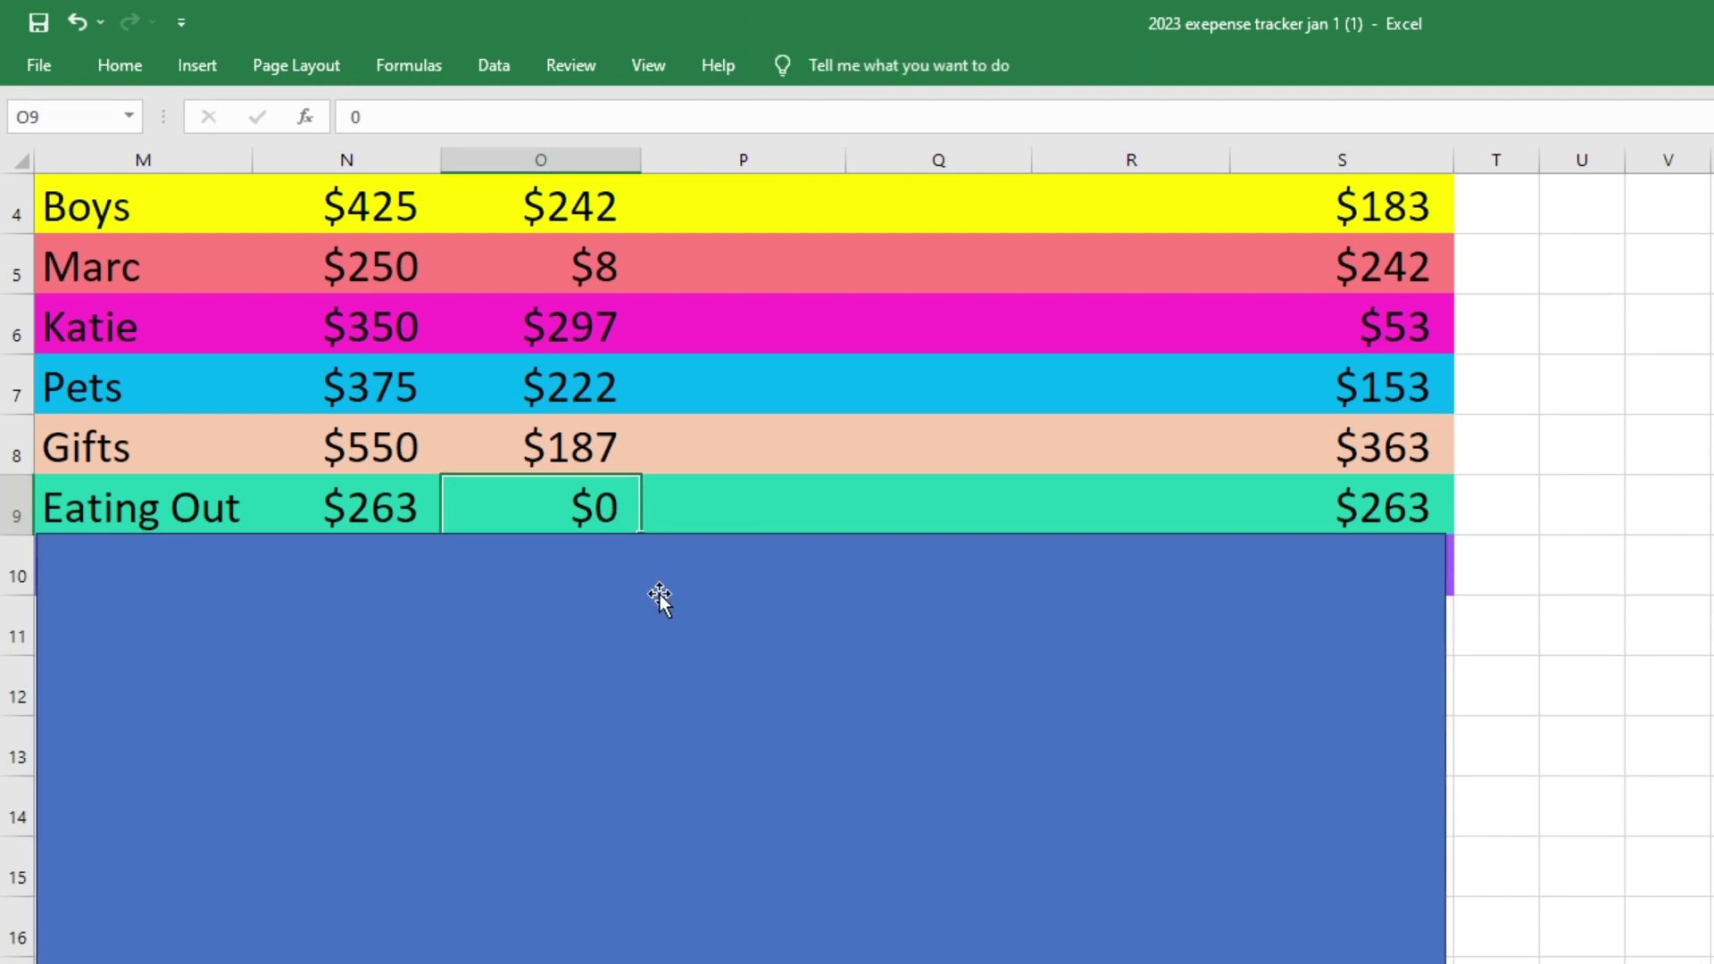
left_click(1363, 524)
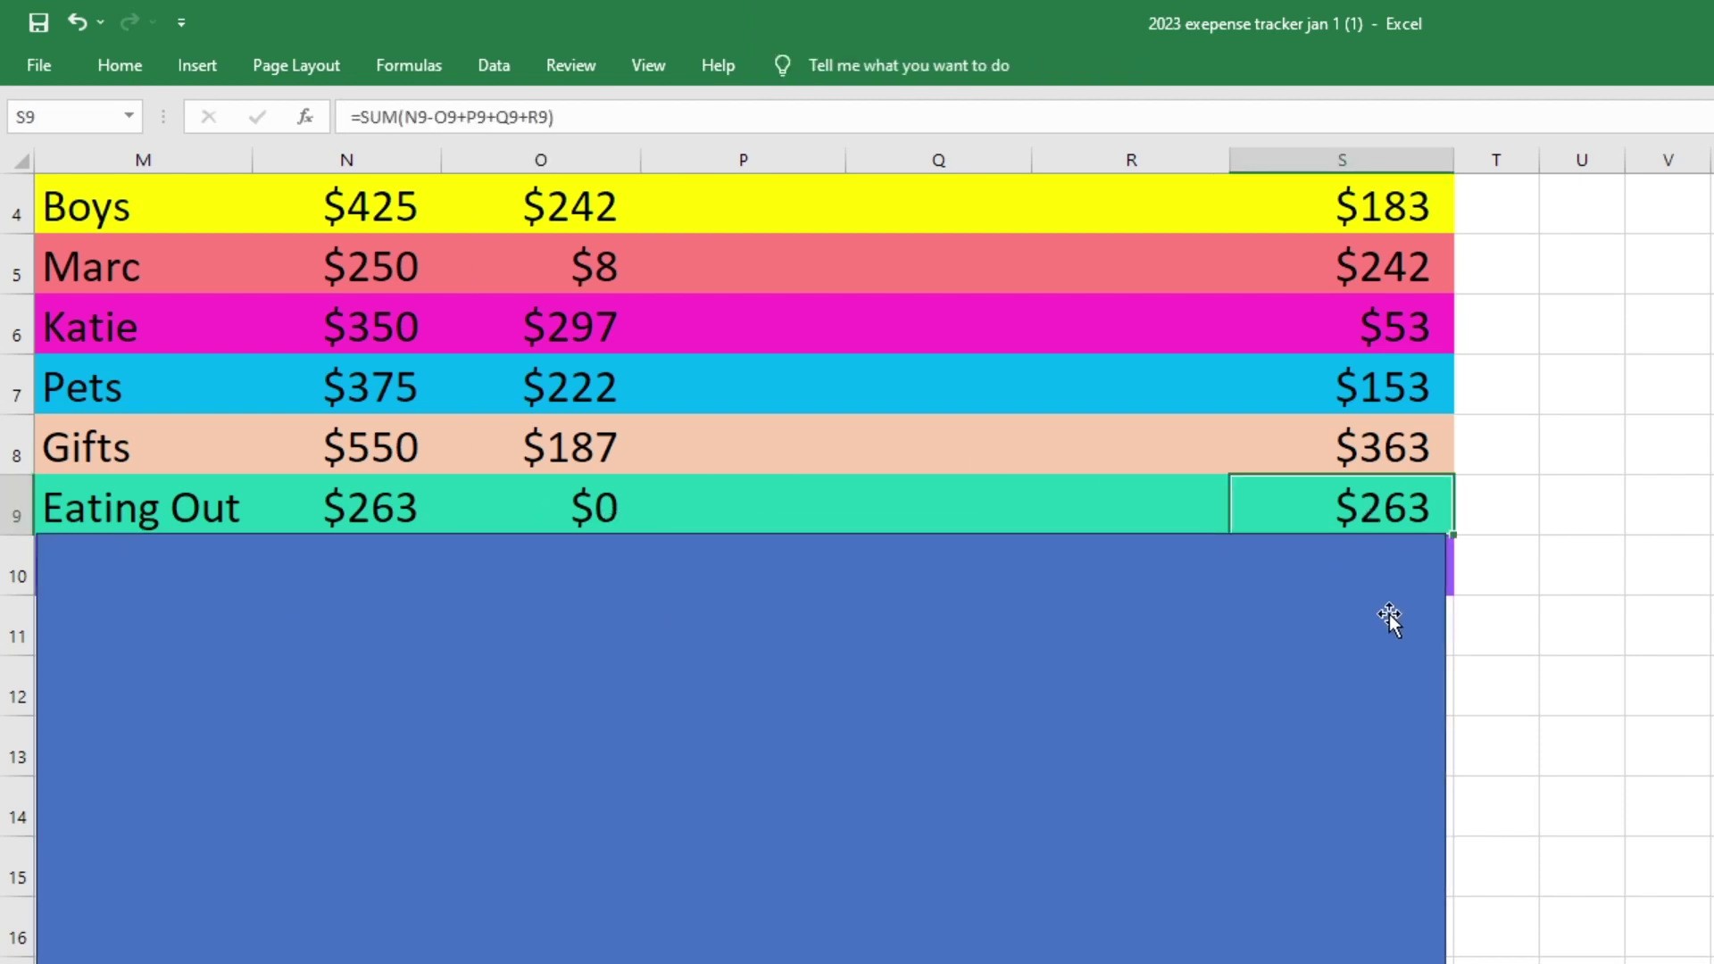
Uncover the Misc row by lowering the blue rectangle, select its Starting amount, and return to the full budget summary
left_click_drag(1182, 628, 1184, 687)
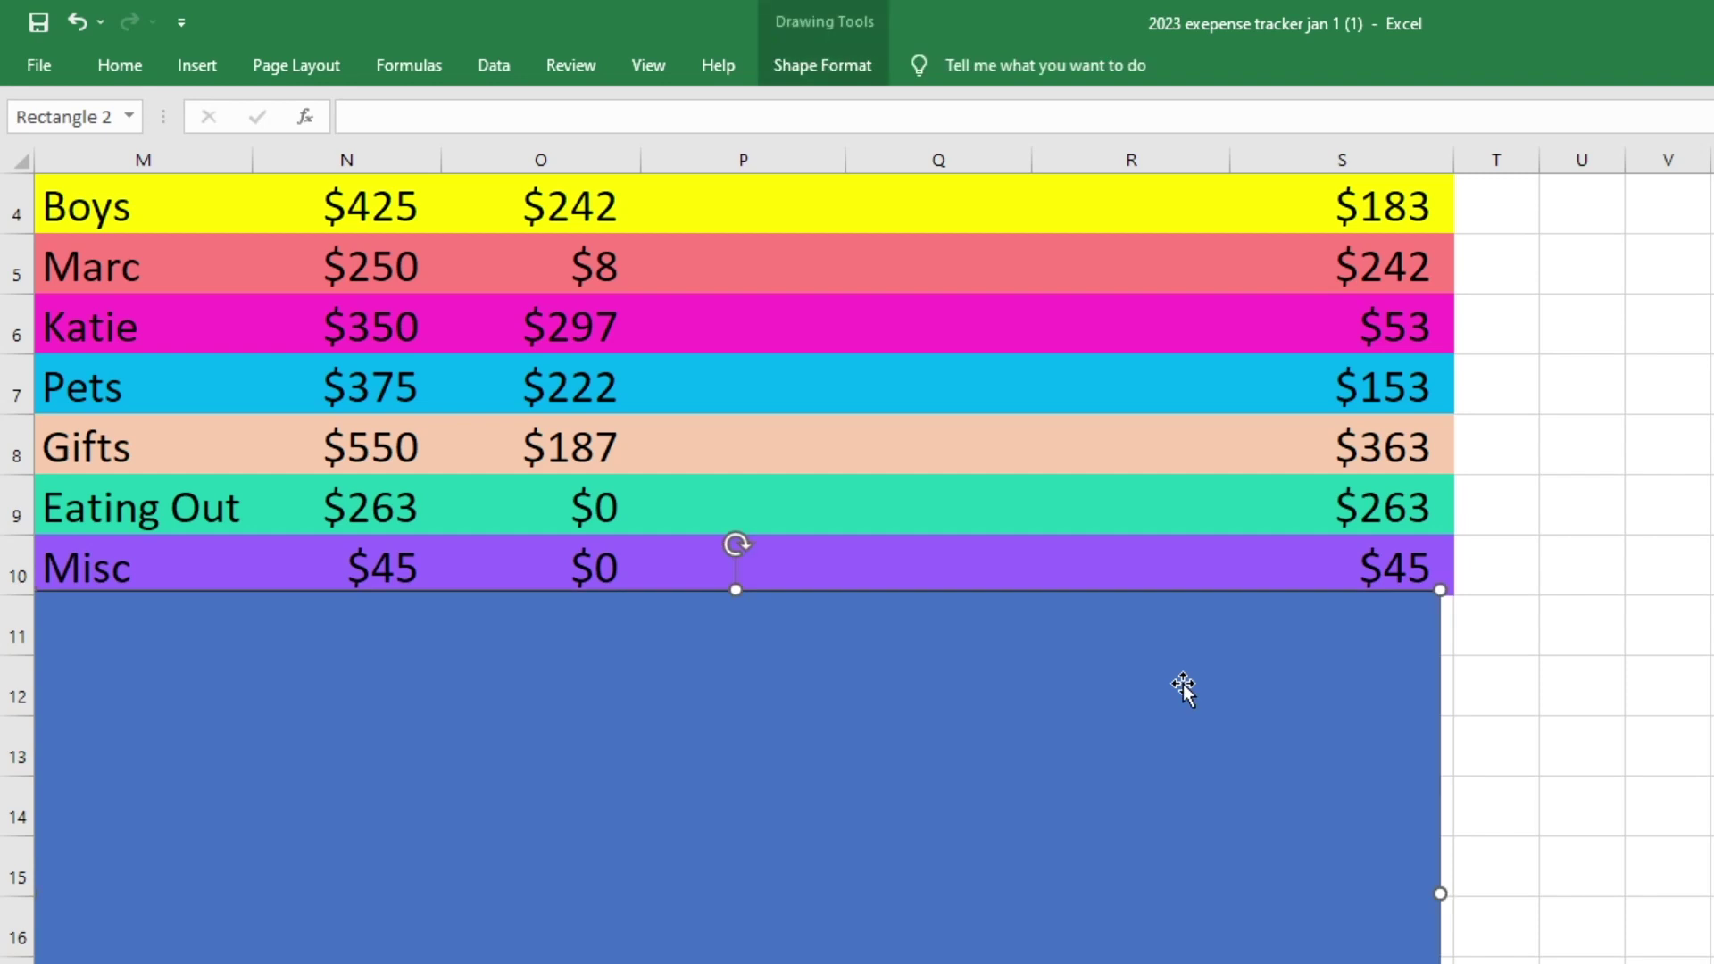
left_click(401, 577)
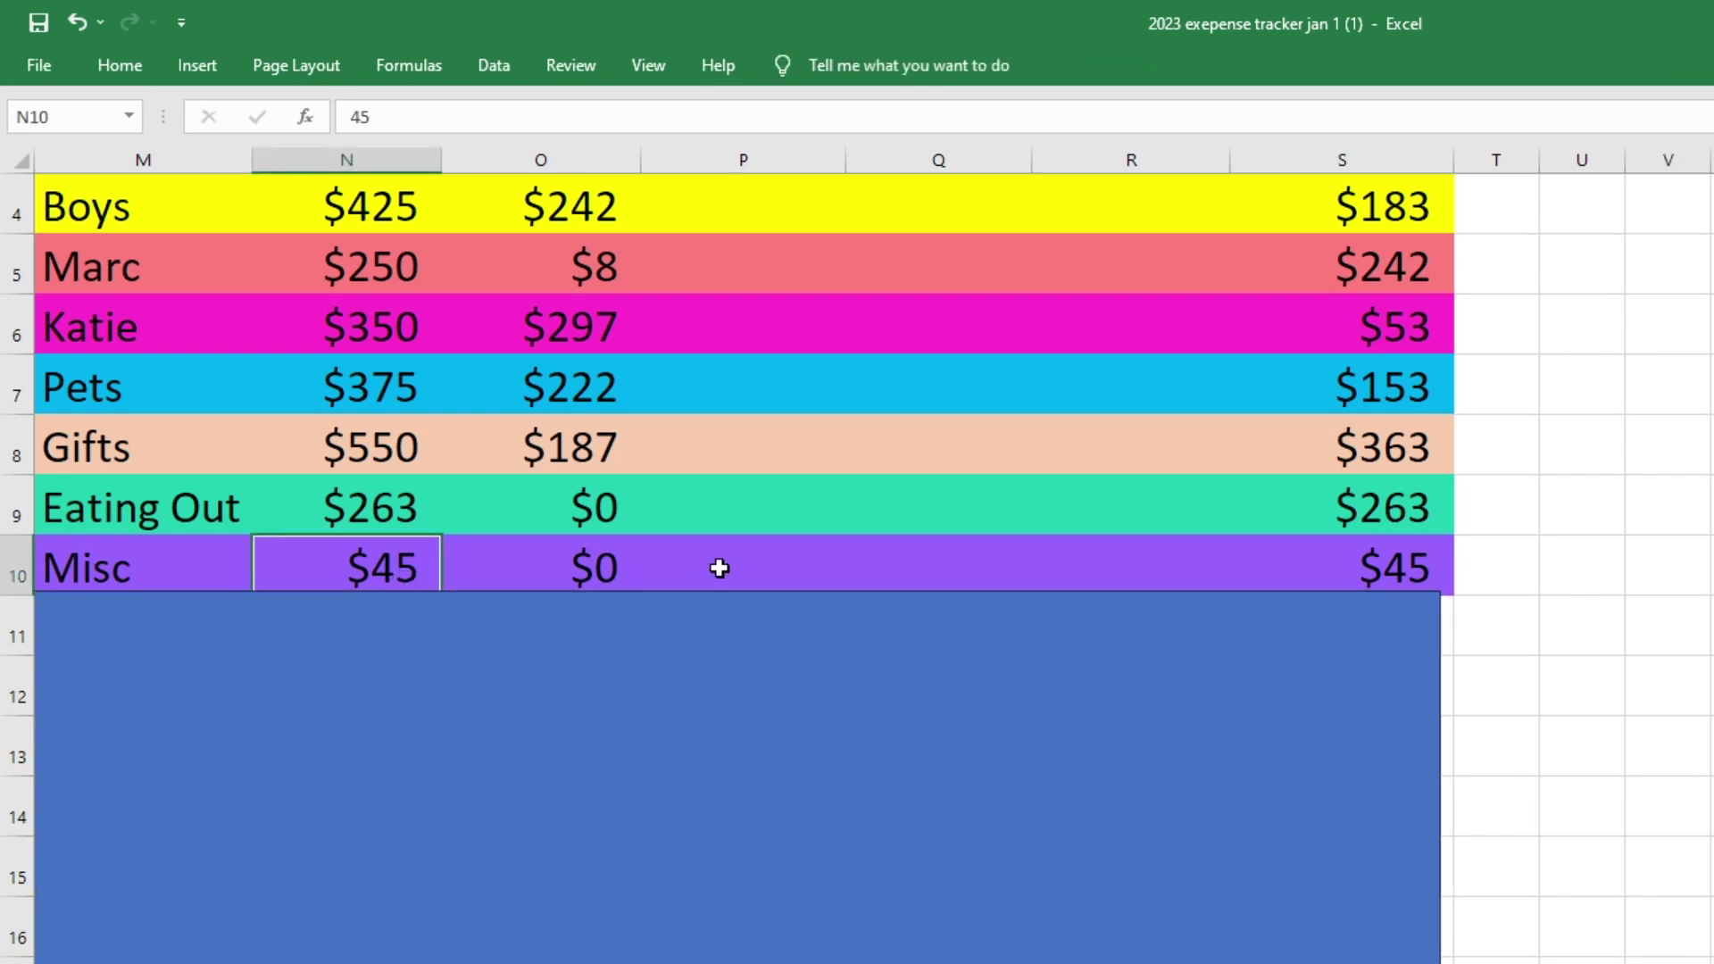
scroll(1268, 640, "up", 1)
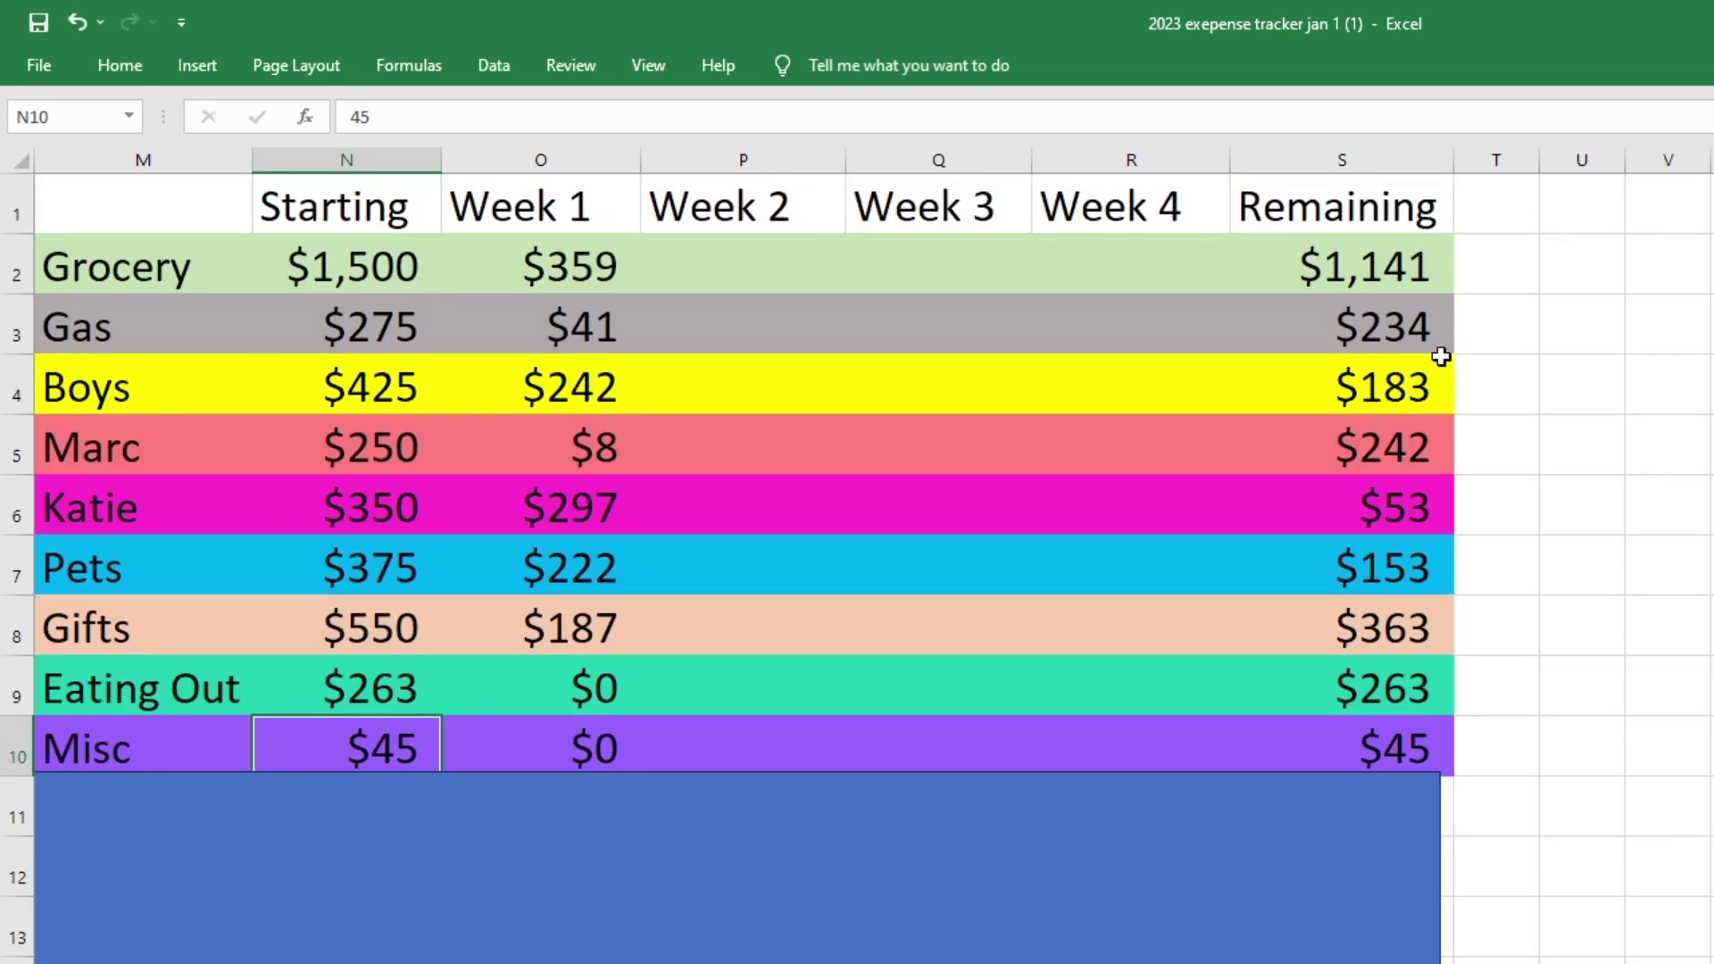